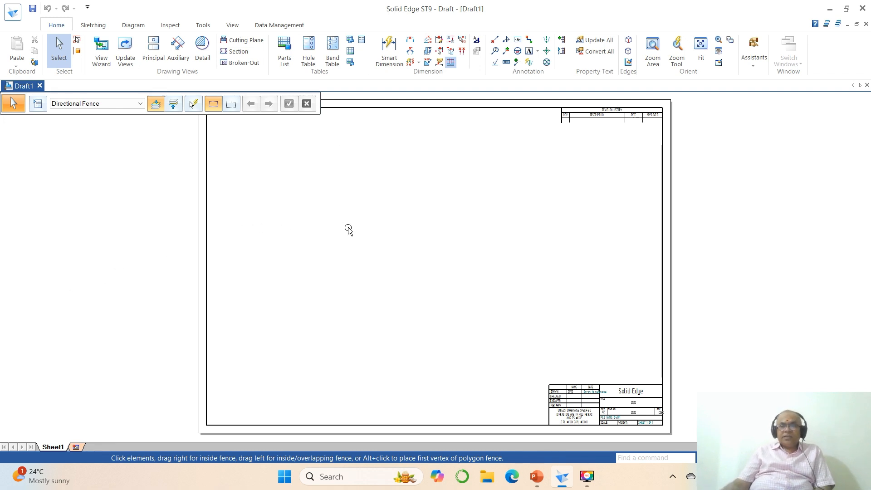
# Set Sheet1's background sheet to A4-Sheet, turn off Show background, and fit the sheet in the view
pyautogui.rightClick(48, 448)
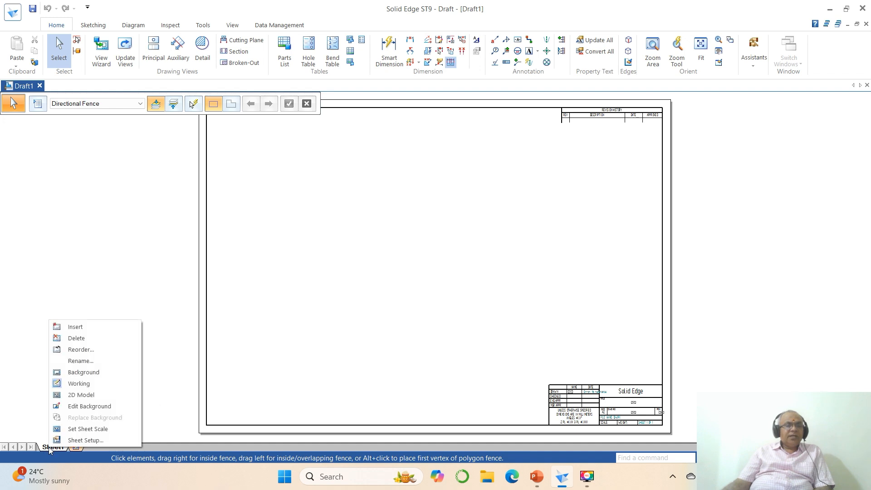
pyautogui.click(68, 442)
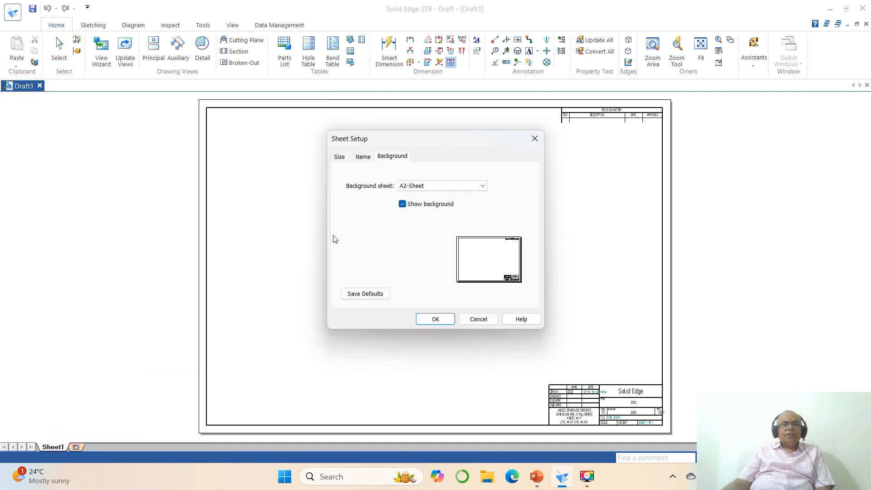
pyautogui.click(483, 186)
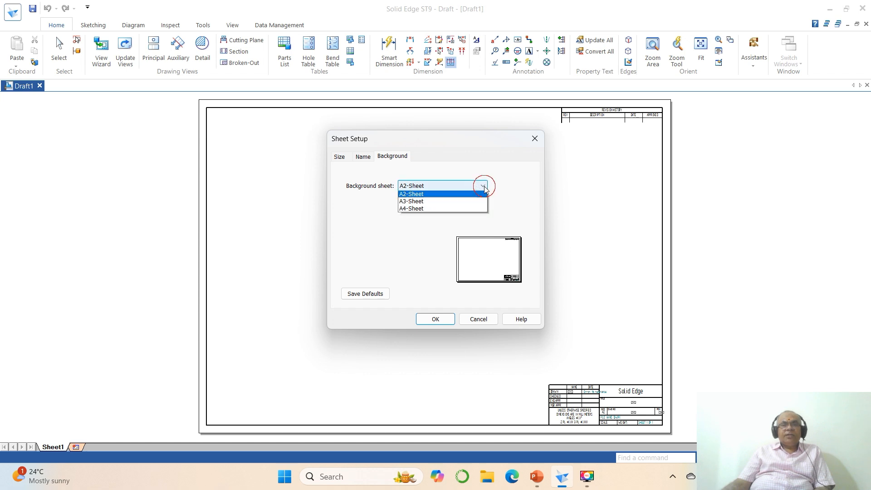
pyautogui.click(421, 225)
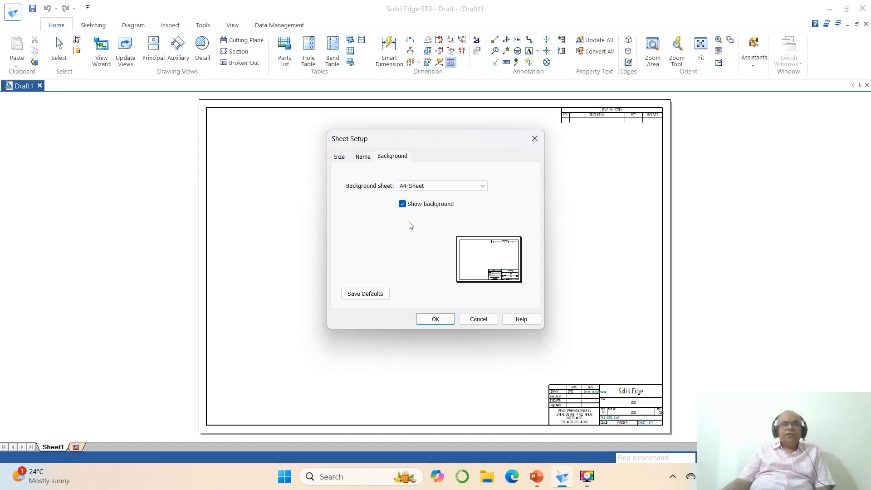
pyautogui.click(403, 204)
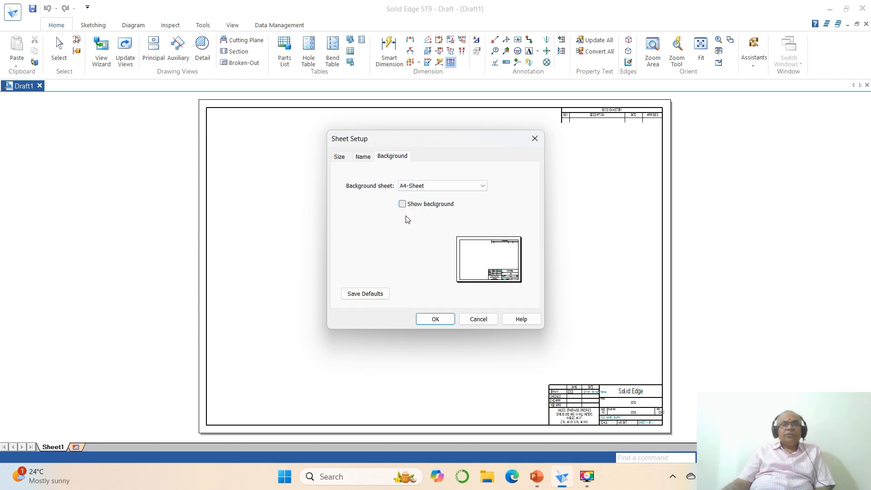
pyautogui.click(438, 319)
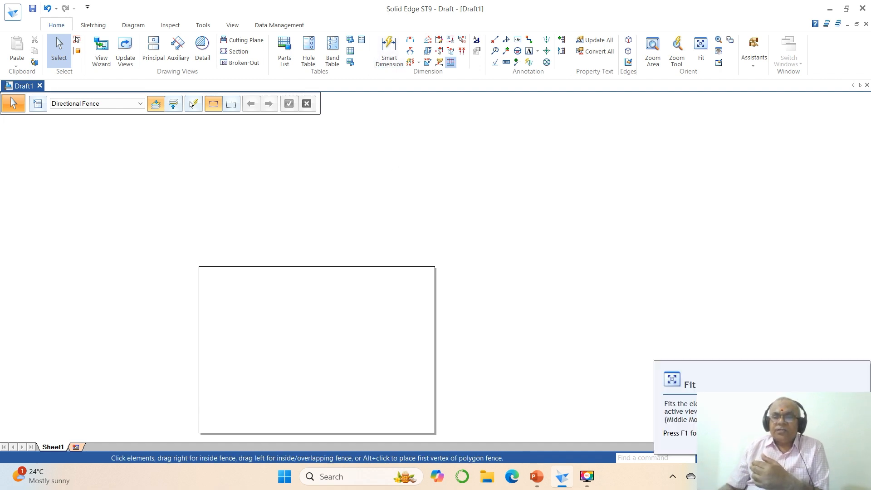
pyautogui.click(701, 48)
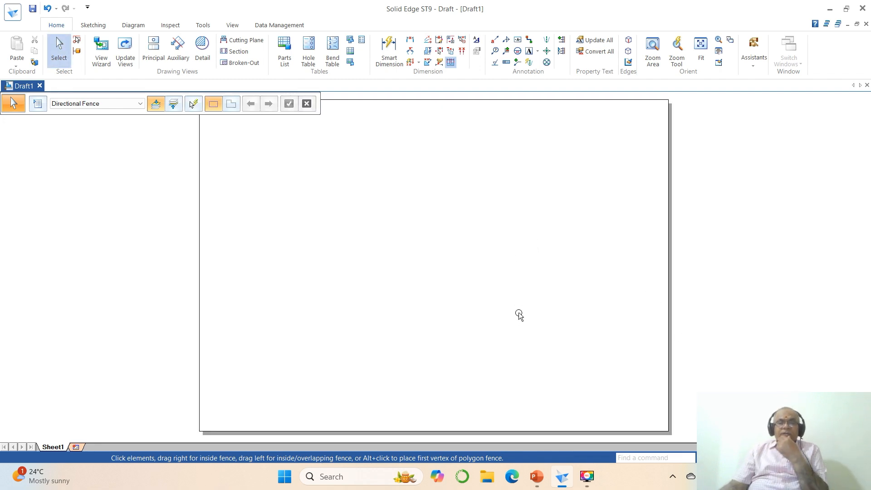
# Begin a text annotation near the sheet's upper-left corner, using Times New Roman at size 4
pyautogui.click(529, 50)
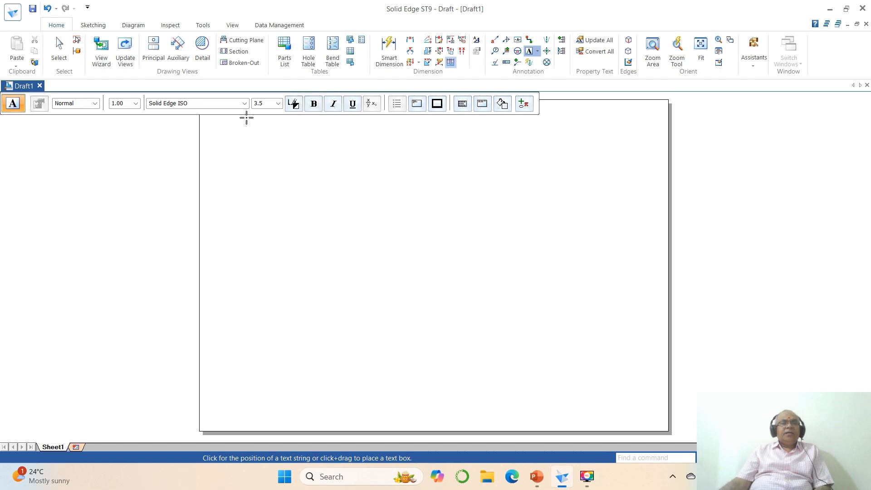
pyautogui.click(245, 103)
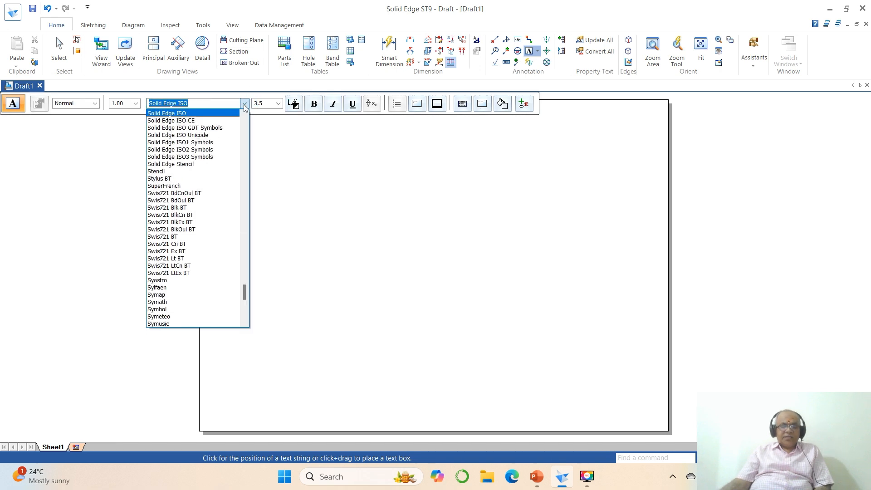
pyautogui.write('t')
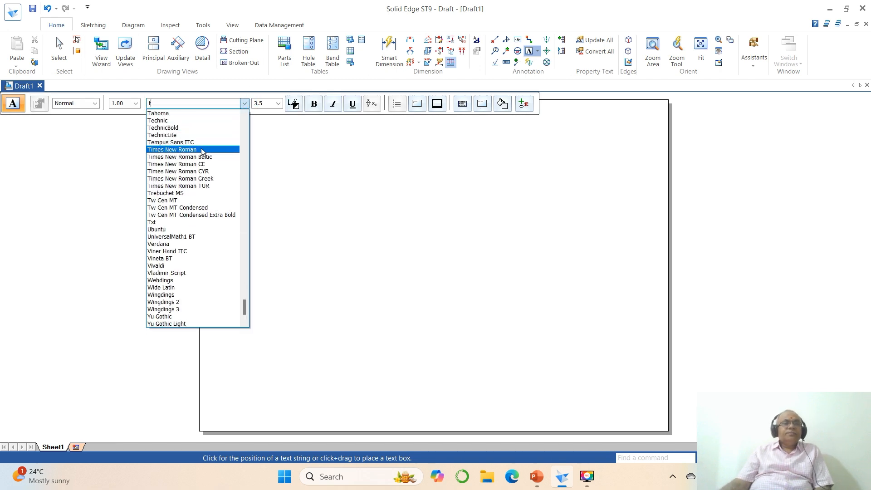
pyautogui.click(203, 149)
pyautogui.click(271, 105)
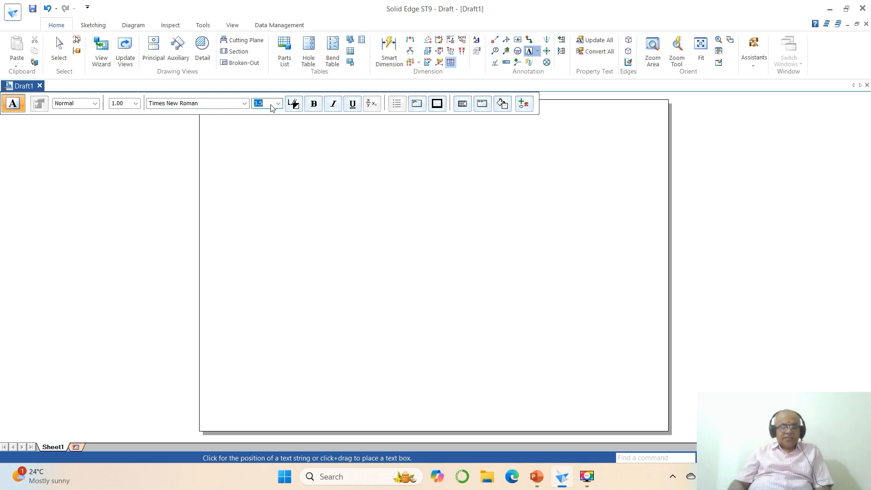
pyautogui.write('4')
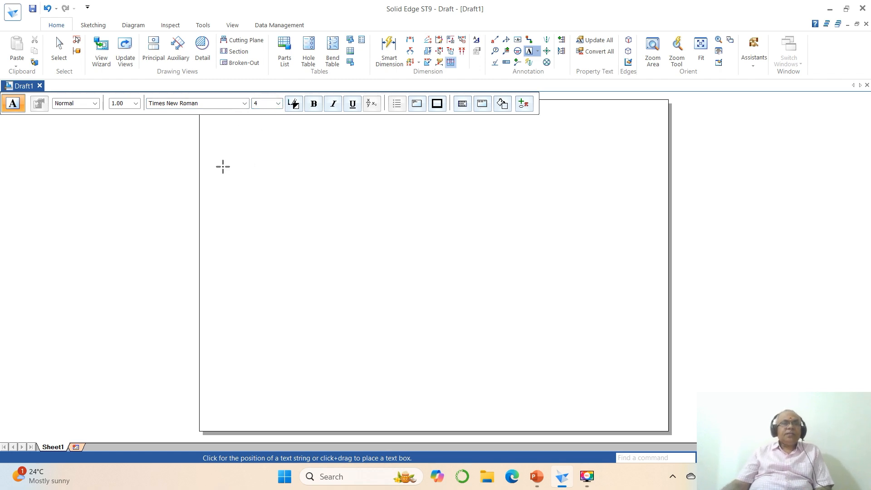
pyautogui.click(206, 156)
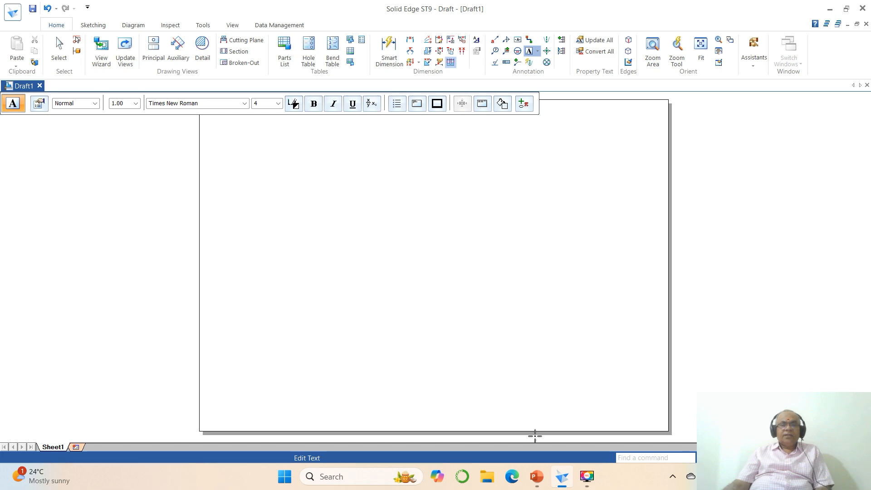
# Consult the problem statement in PowerPoint and enter "A cube of 40 mm is resting on HP" in the text annotation
pyautogui.click(538, 477)
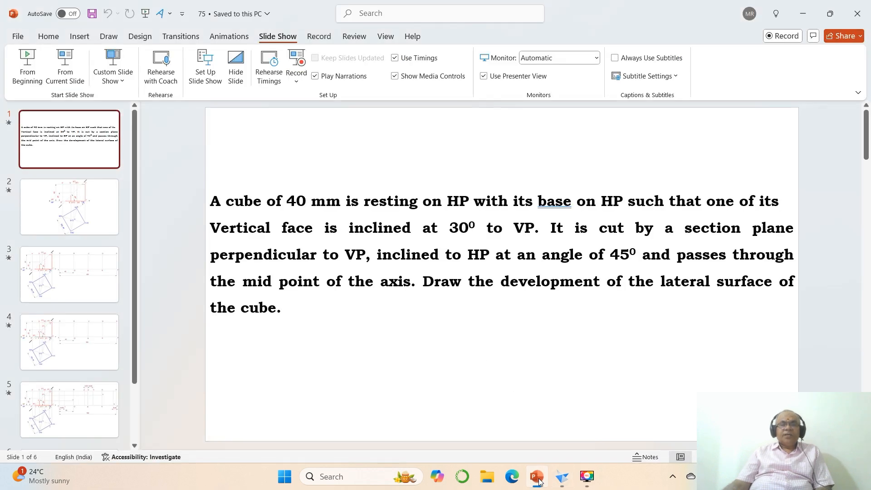
pyautogui.click(538, 479)
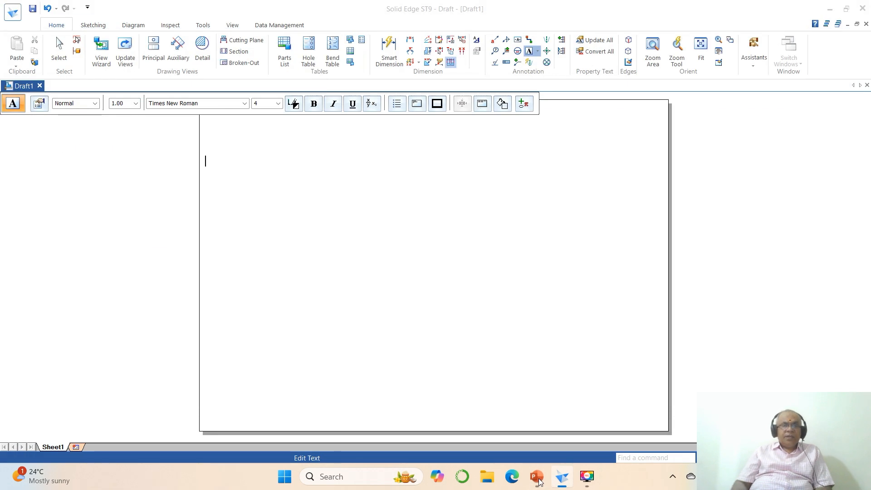
pyautogui.write('A cube of')
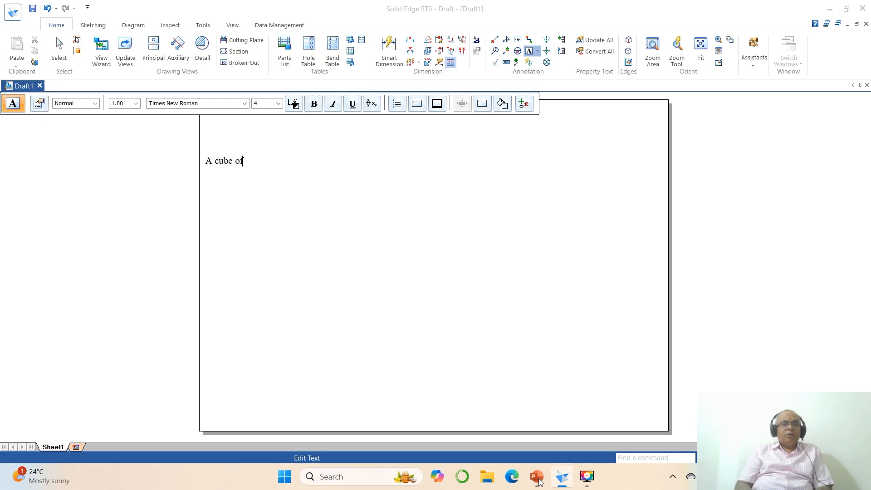
pyautogui.write(' 40 mm')
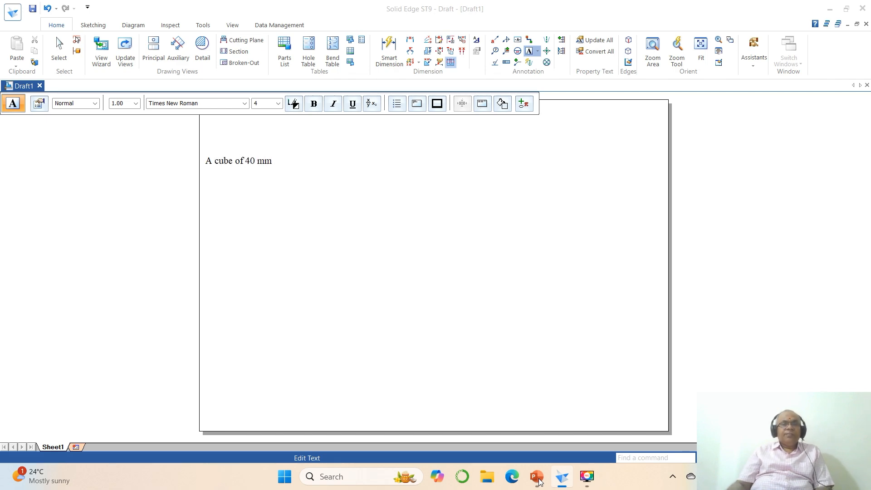
pyautogui.click(539, 478)
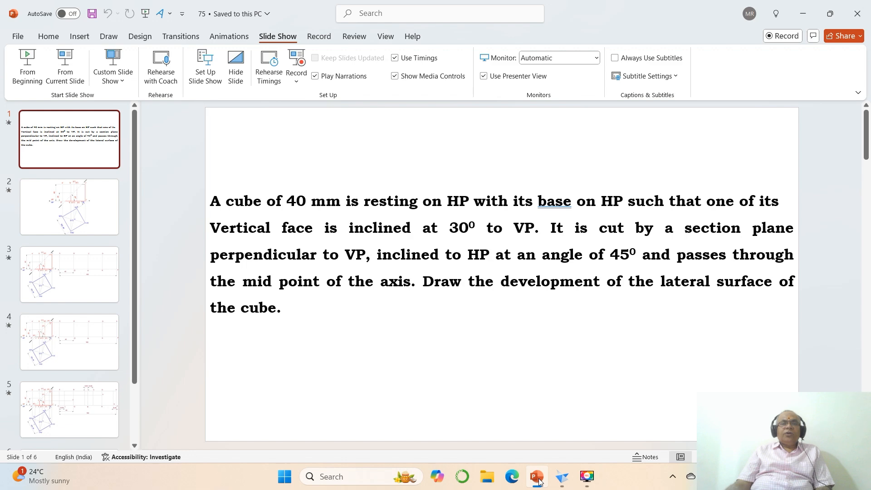
pyautogui.click(539, 479)
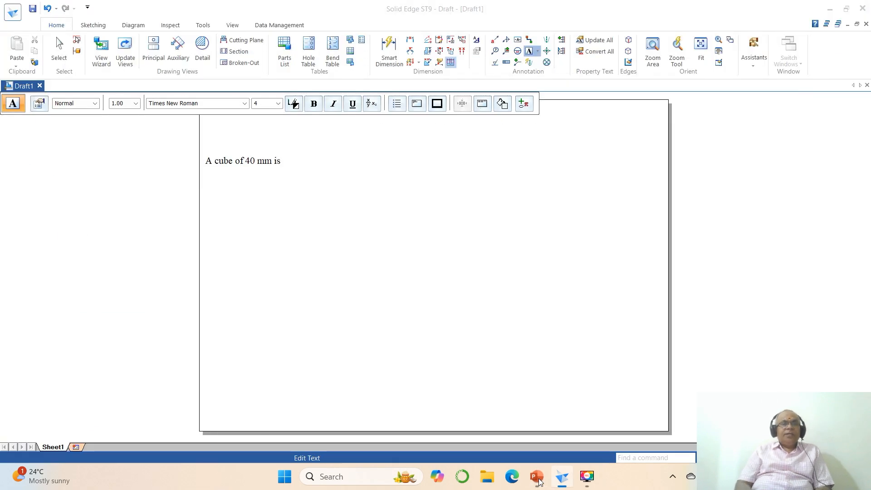
pyautogui.write('is resting on HP')
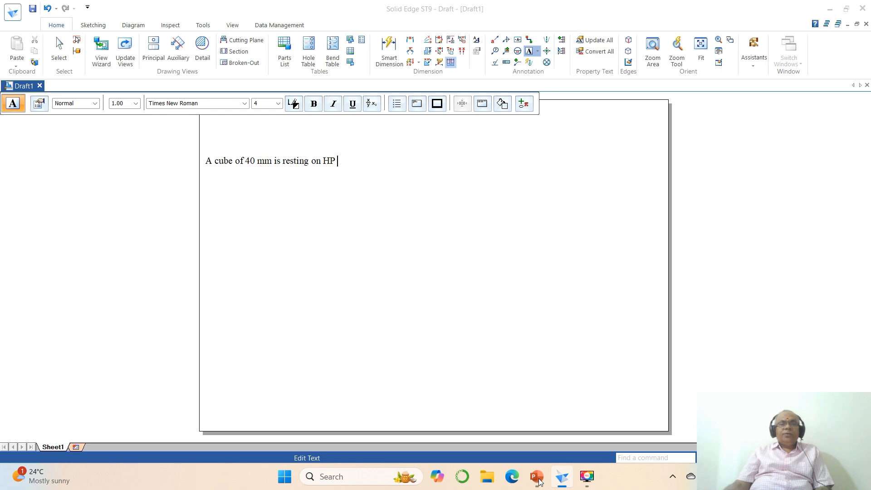
# Check the PowerPoint statement and continue the annotation with "with its base on HP such that one of its vertial face"
pyautogui.click(539, 480)
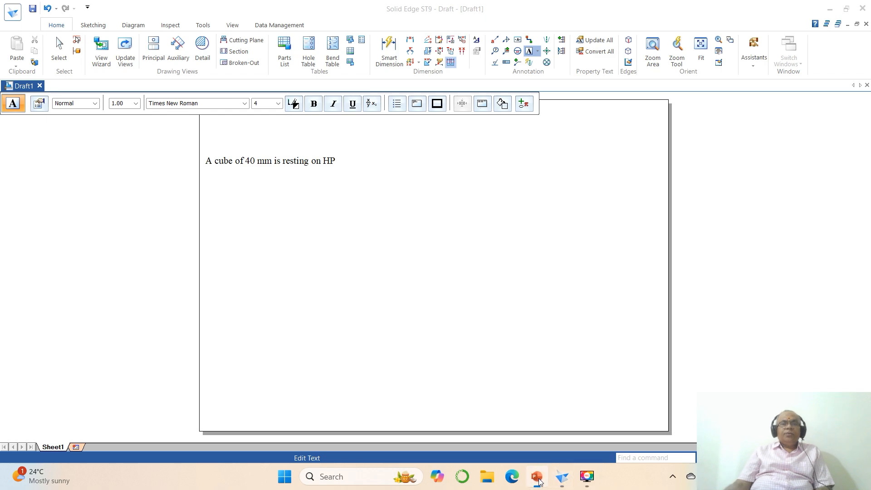
pyautogui.click(539, 480)
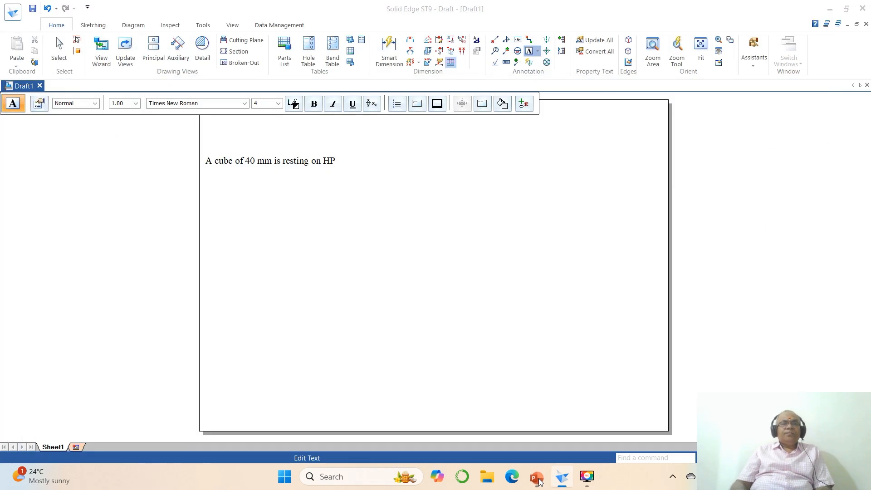
pyautogui.write('with its ba')
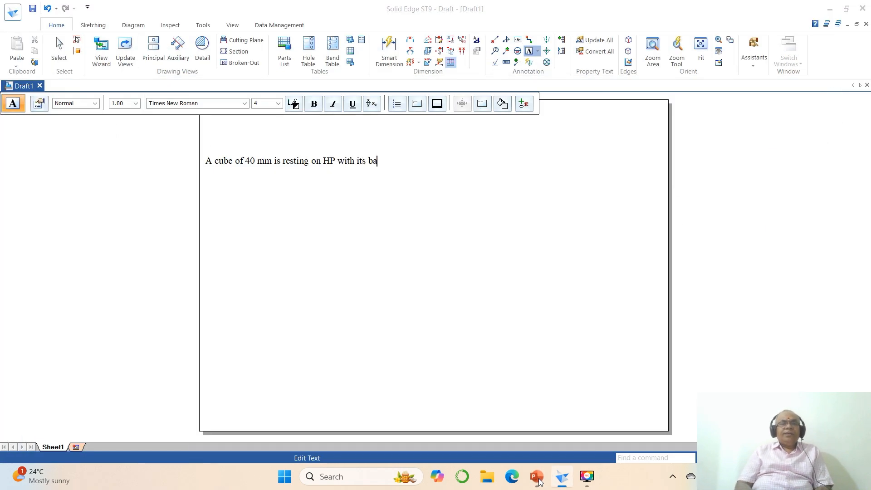
pyautogui.write('se on HP')
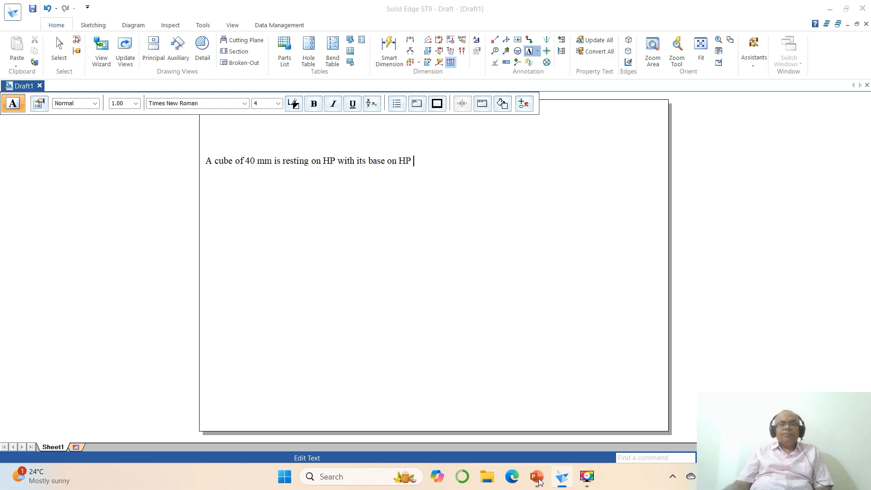
pyautogui.click(539, 481)
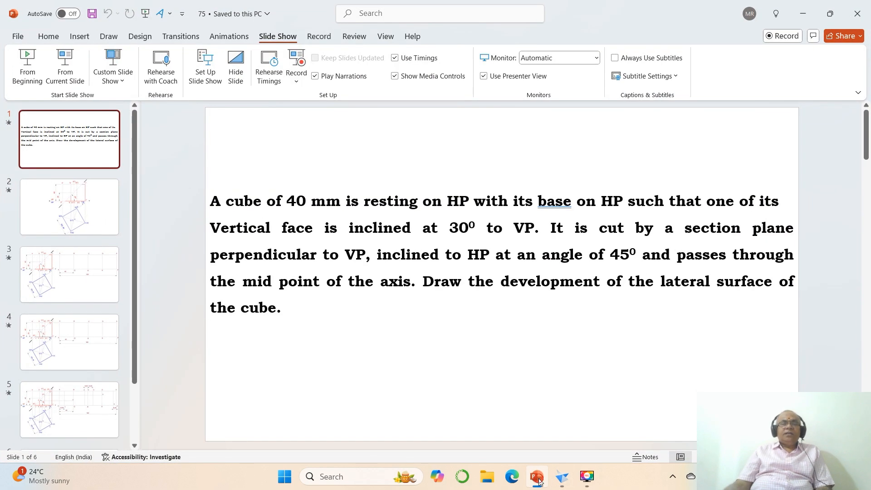
pyautogui.click(539, 480)
pyautogui.write('such that')
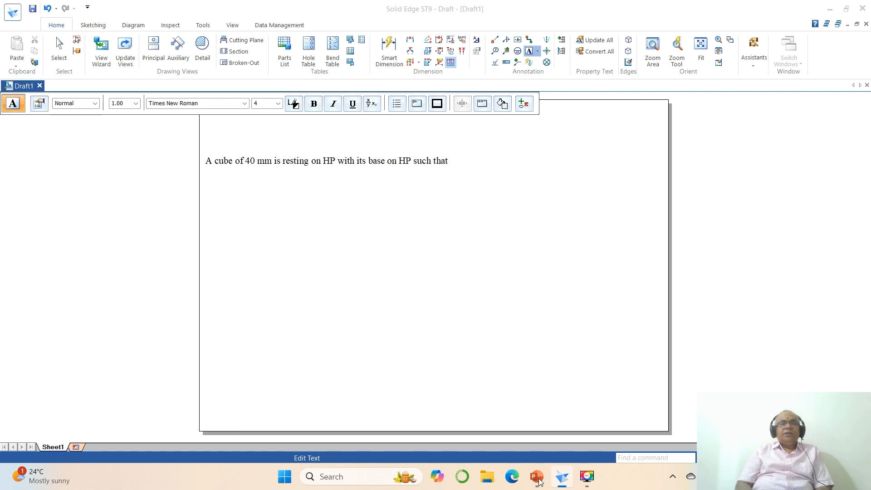
pyautogui.write(' one of its vertial face')
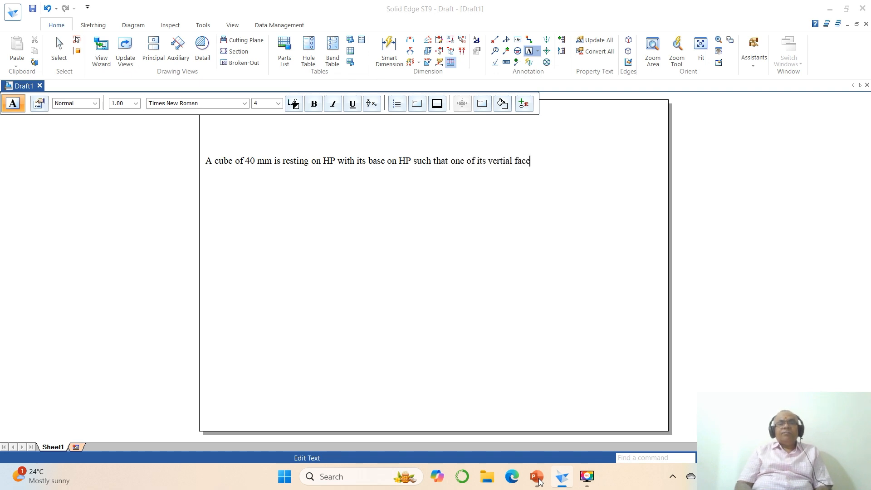
# Check the PowerPoint statement and complete the annotation's first sentence with "is inclined at 30° to VP."
pyautogui.click(539, 480)
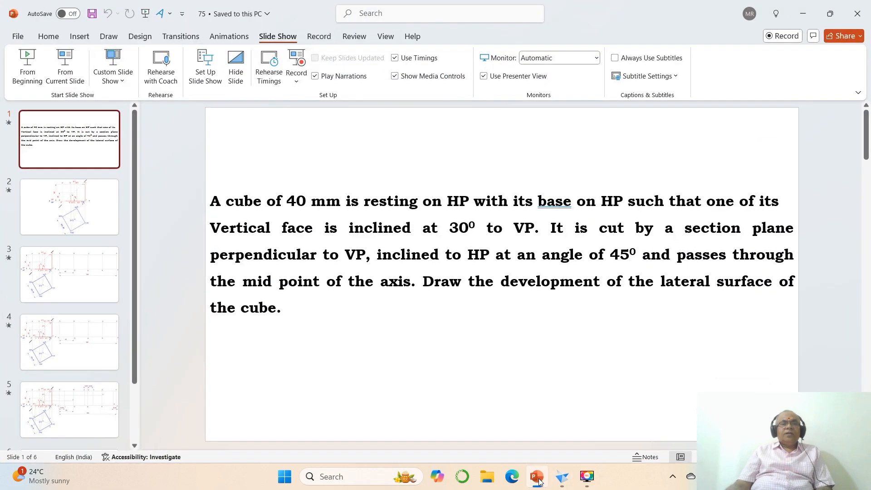
pyautogui.click(538, 480)
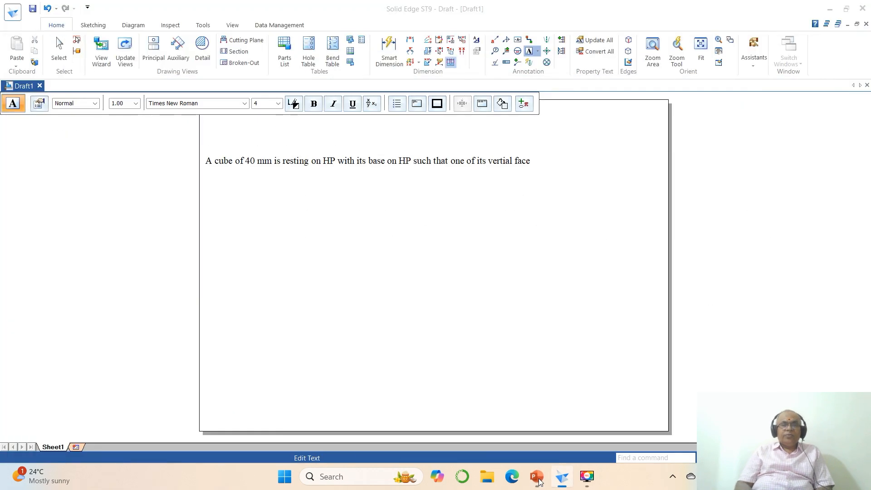
pyautogui.write('is inclined a')
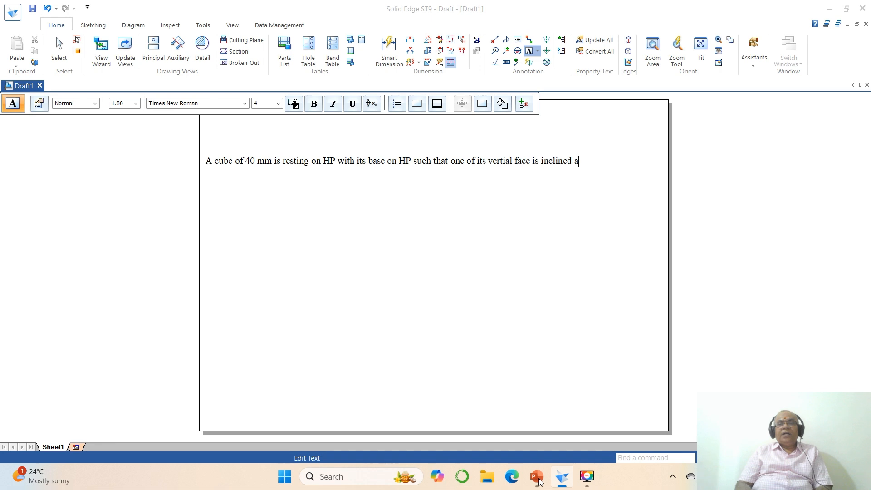
pyautogui.write('t 30')
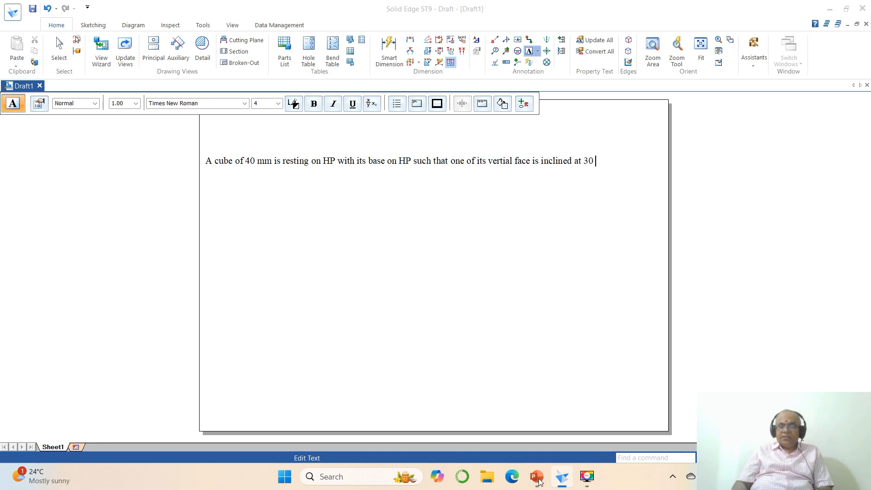
pyautogui.press('BackSpace')
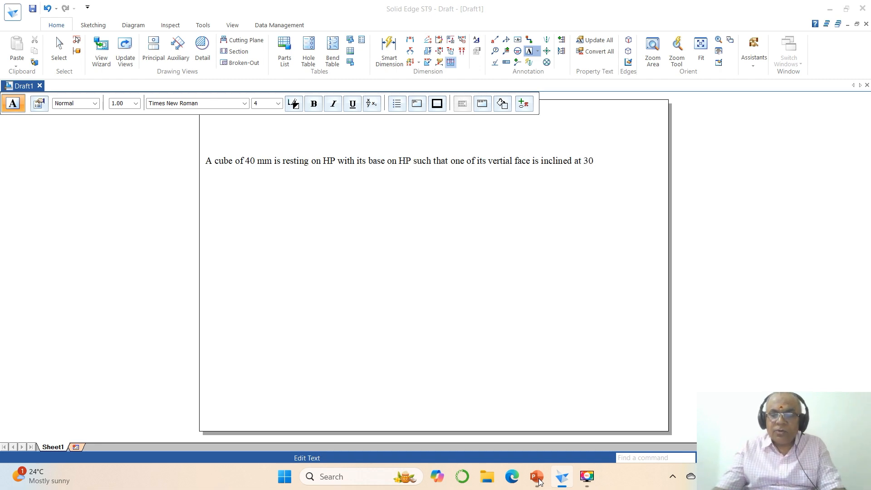
pyautogui.write('°')
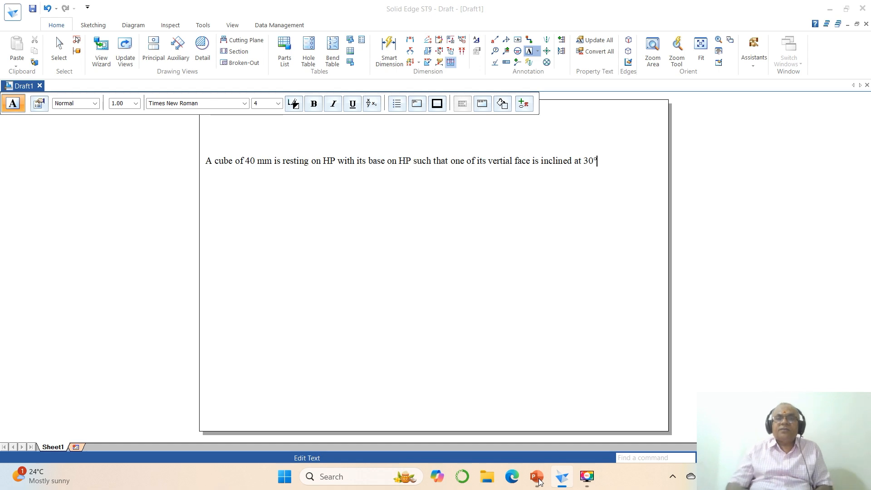
pyautogui.write(' to V')
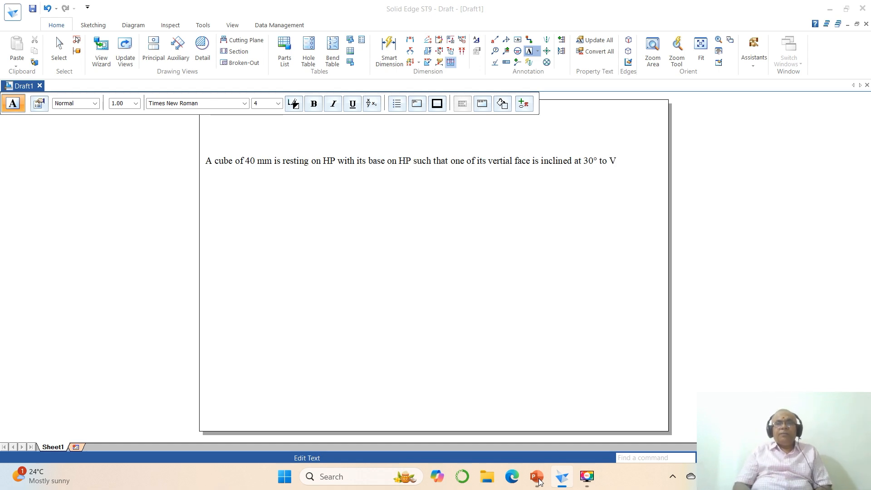
pyautogui.write('P.')
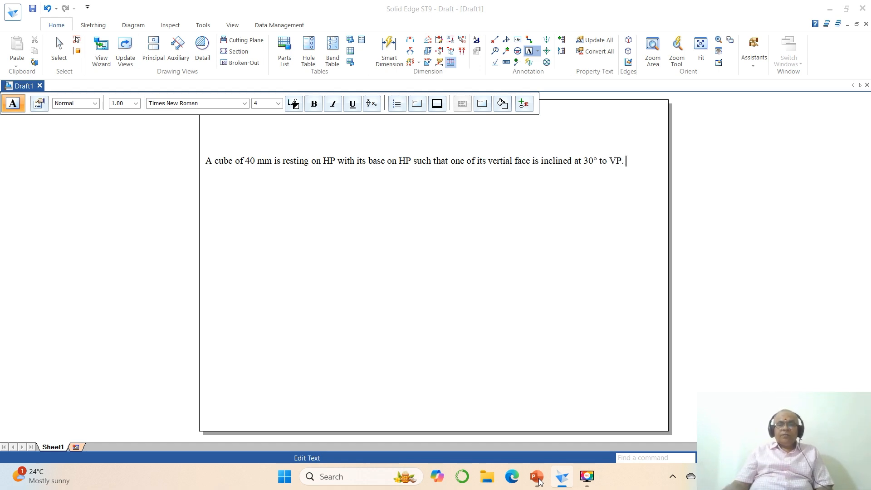
# Check the PowerPoint statement and continue the annotation with "It is cut by a section plane"
pyautogui.click(537, 477)
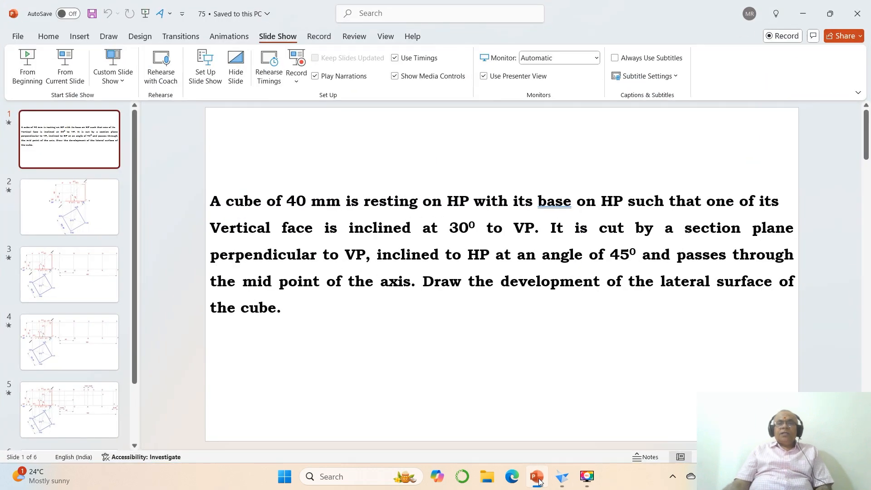
pyautogui.click(538, 480)
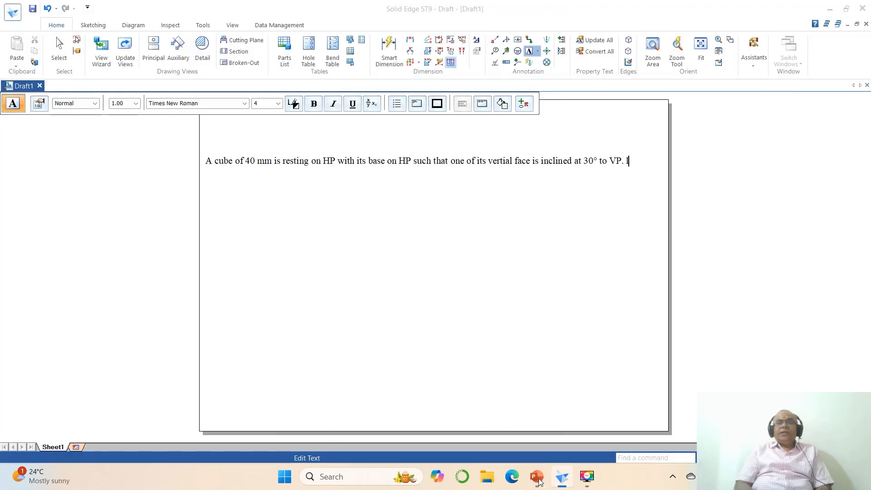
pyautogui.write('It is cut')
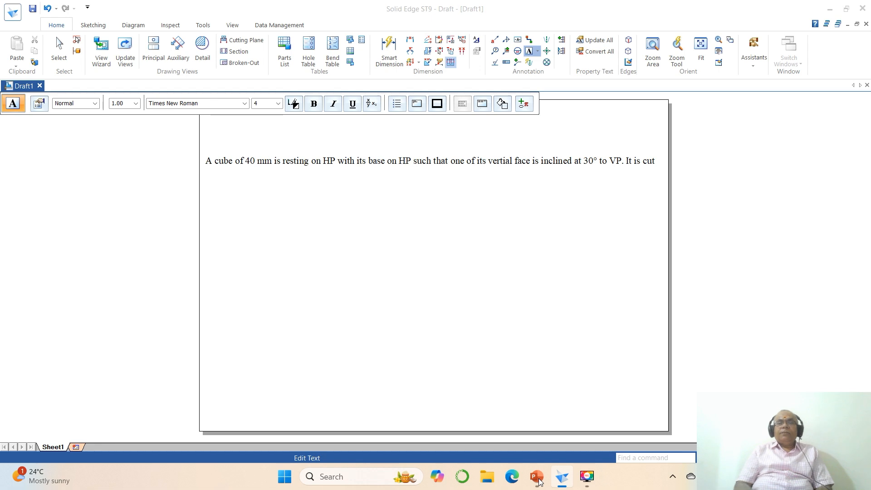
pyautogui.write(' by ')
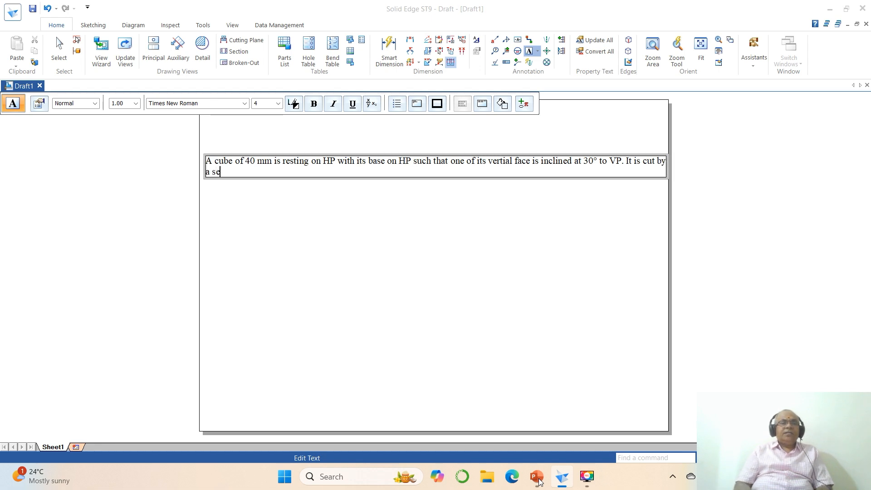
pyautogui.write('a section plane')
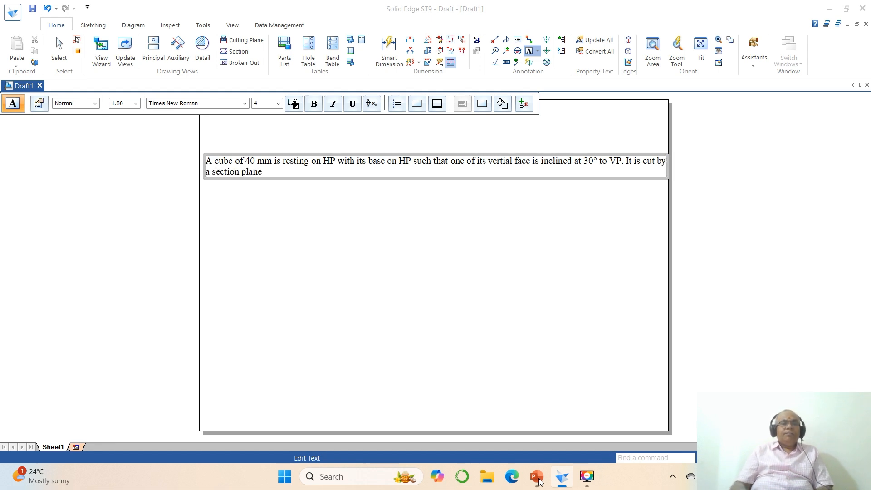
# Check the PowerPoint statement and extend the annotation's second sentence with "perpendicular to VP,"
pyautogui.click(537, 477)
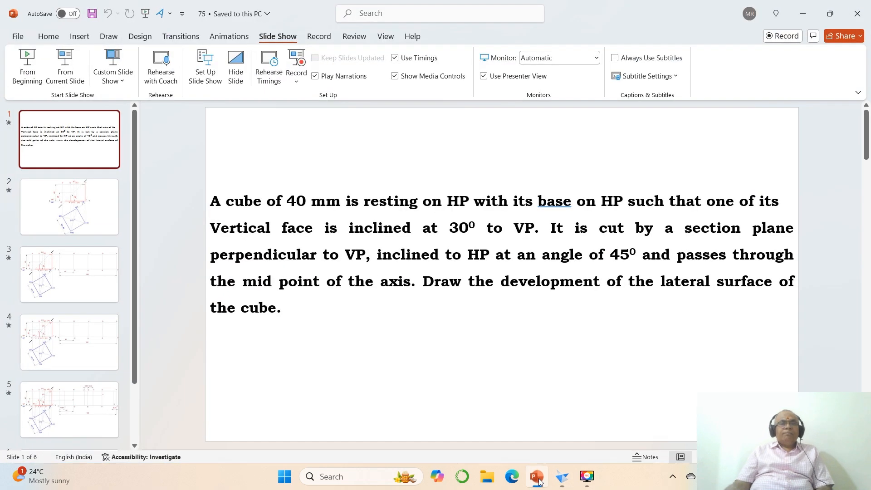
pyautogui.click(538, 477)
pyautogui.write('perp')
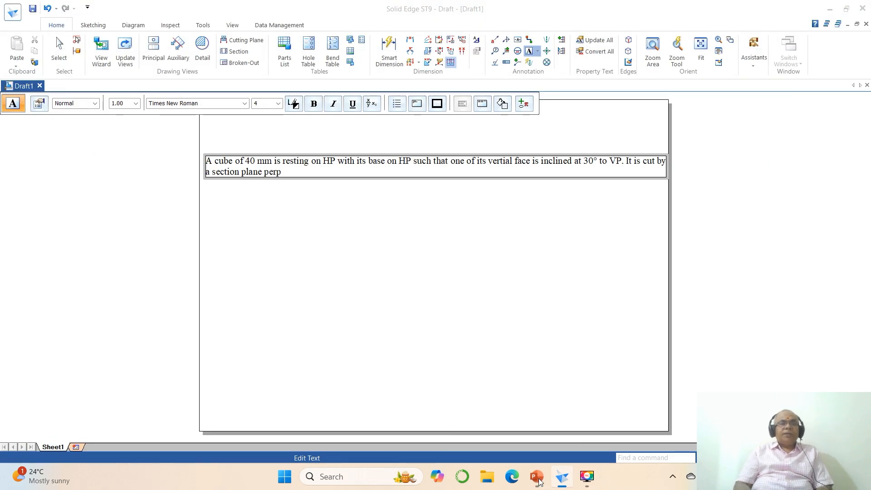
pyautogui.write('endicular to VP,')
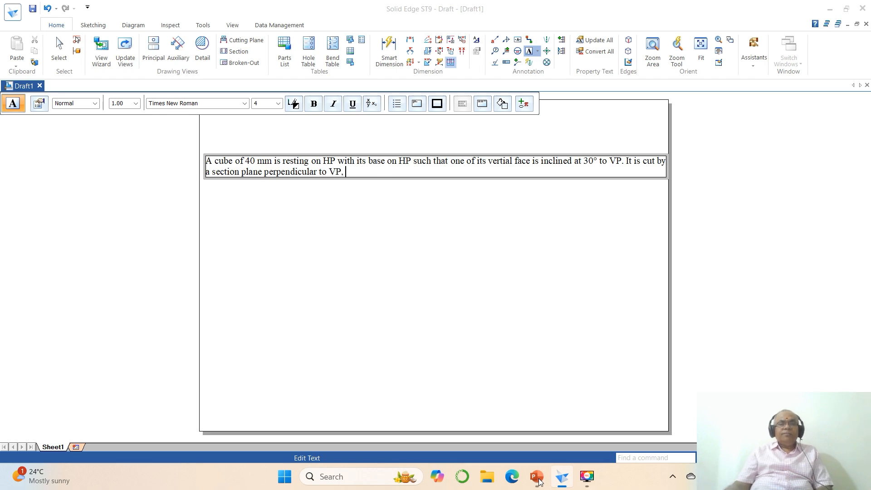
# Check the PowerPoint statement and continue the annotation with "inclined to HP at an angle of 45°"
pyautogui.click(538, 478)
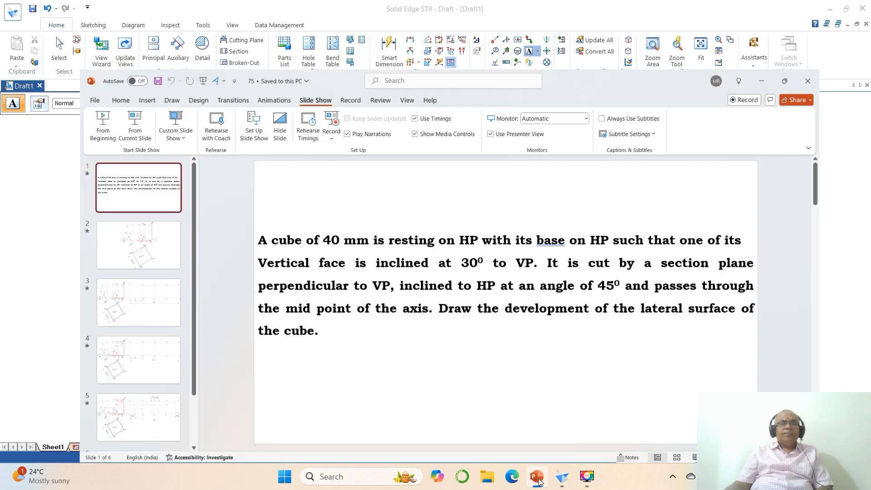
pyautogui.click(538, 477)
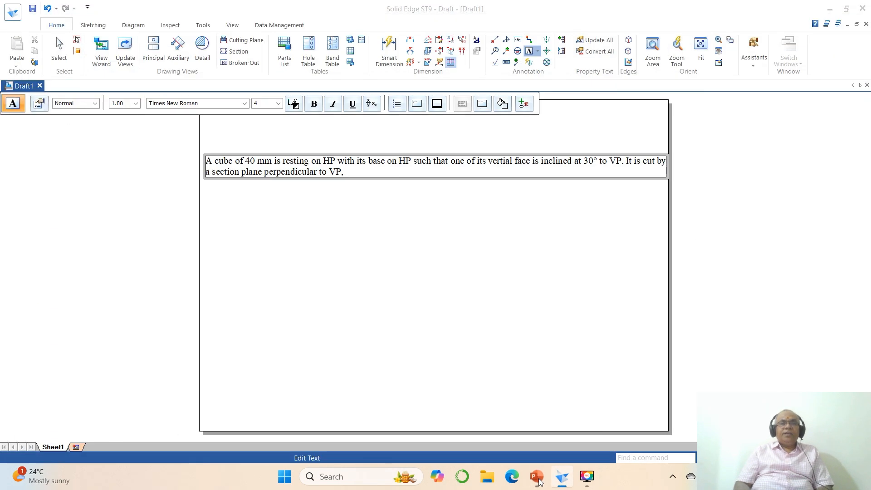
pyautogui.write(', inclined to')
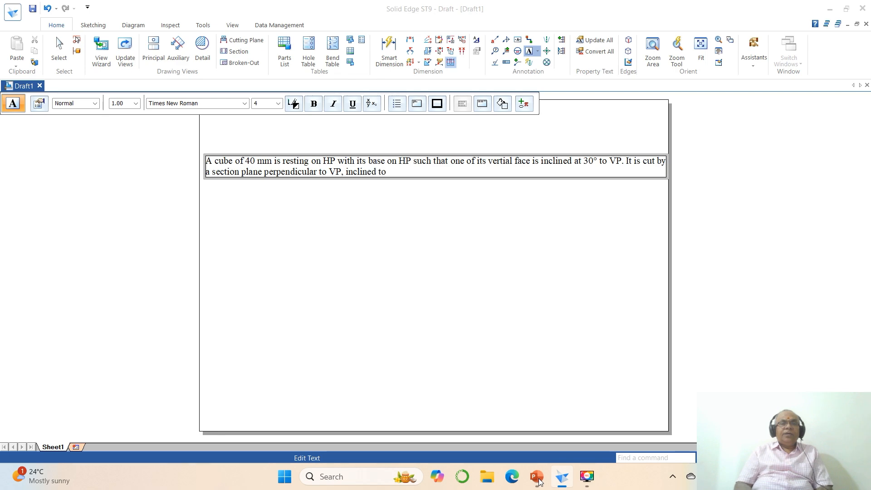
pyautogui.write(' HP at an angle of')
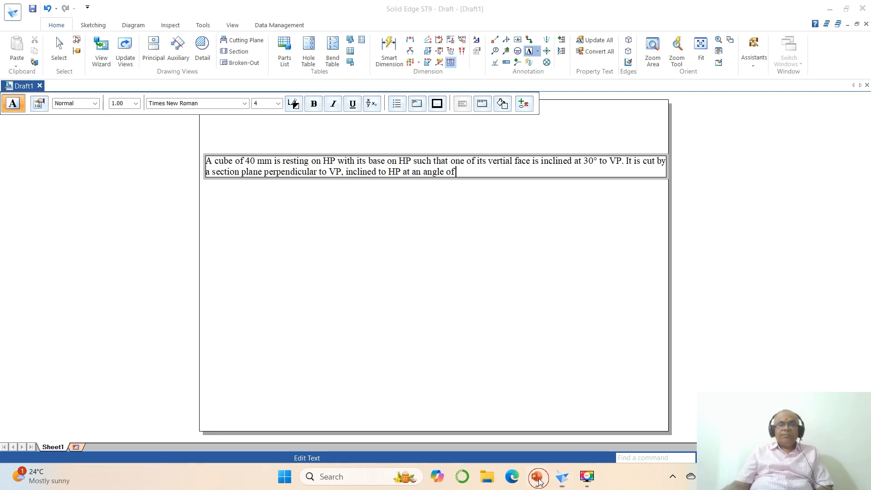
pyautogui.click(539, 480)
pyautogui.click(539, 480)
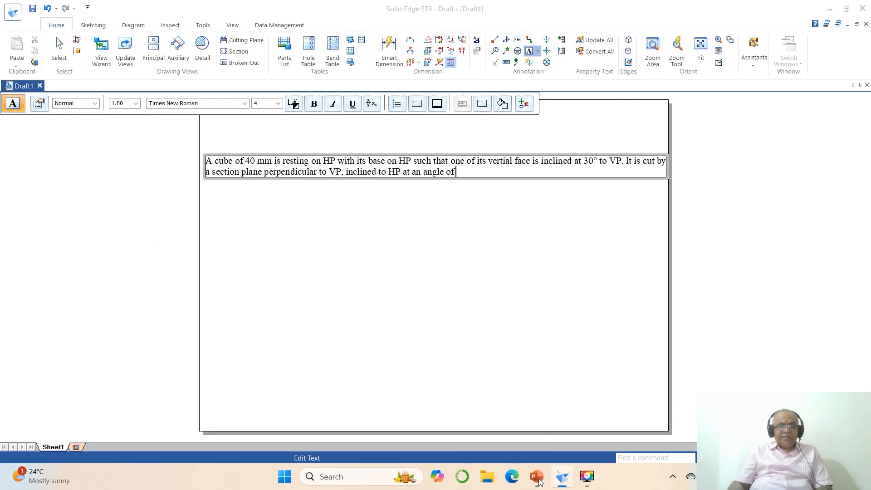
pyautogui.write('45')
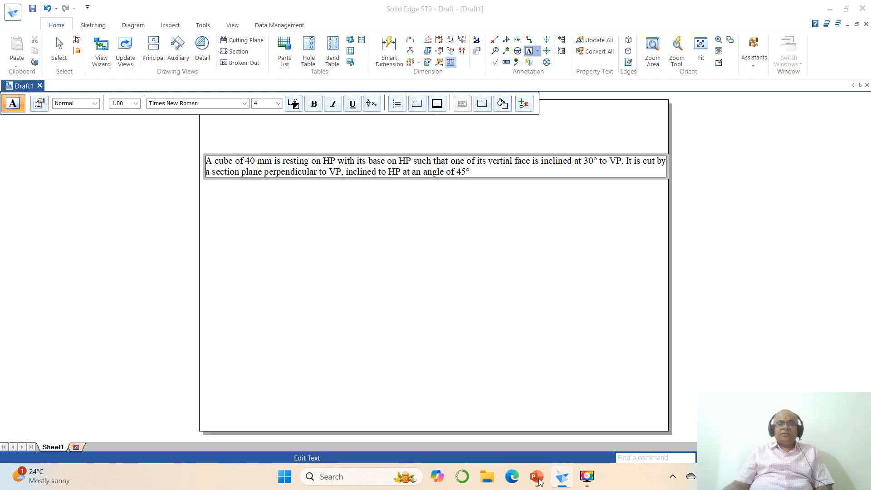
# Check the PowerPoint statement and complete the annotation's second sentence with "and passes through the mid point of the axis."
pyautogui.click(540, 480)
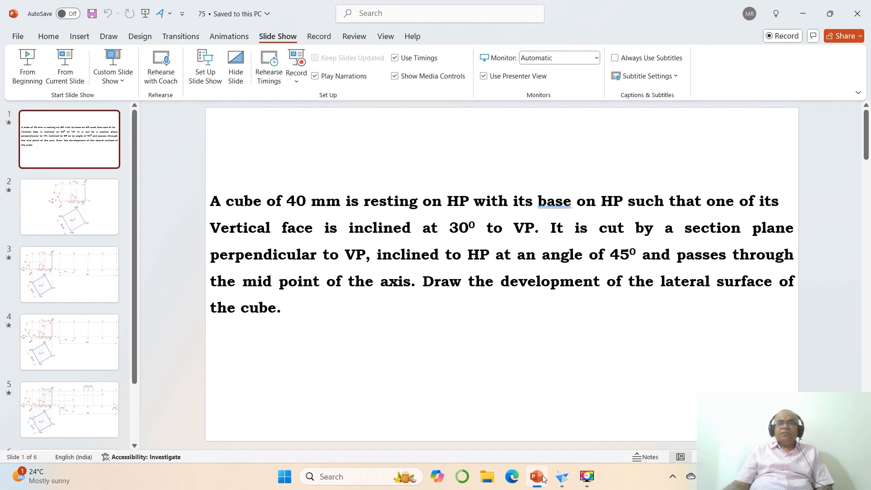
pyautogui.click(539, 477)
pyautogui.write('and')
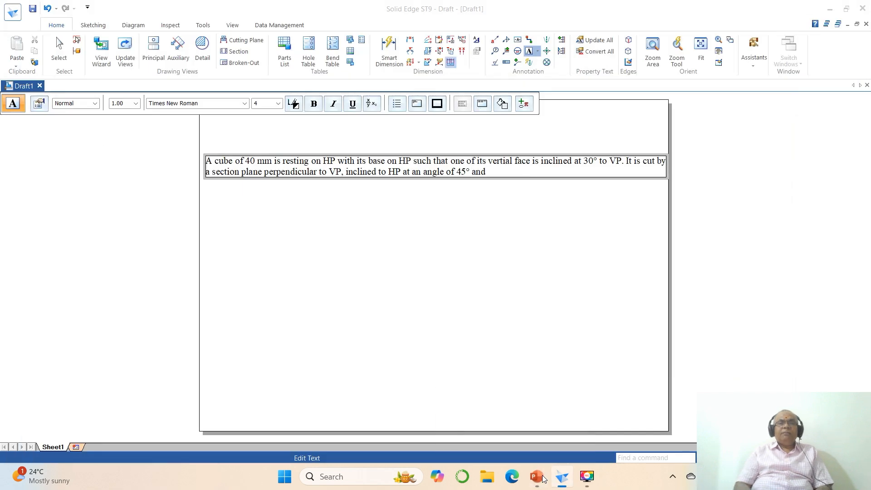
pyautogui.write(' passes through')
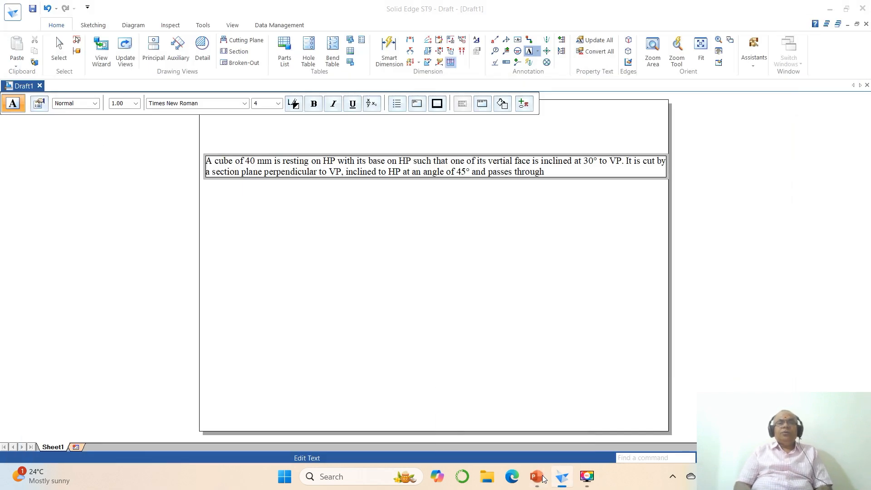
pyautogui.write(' the mid point of the axis.')
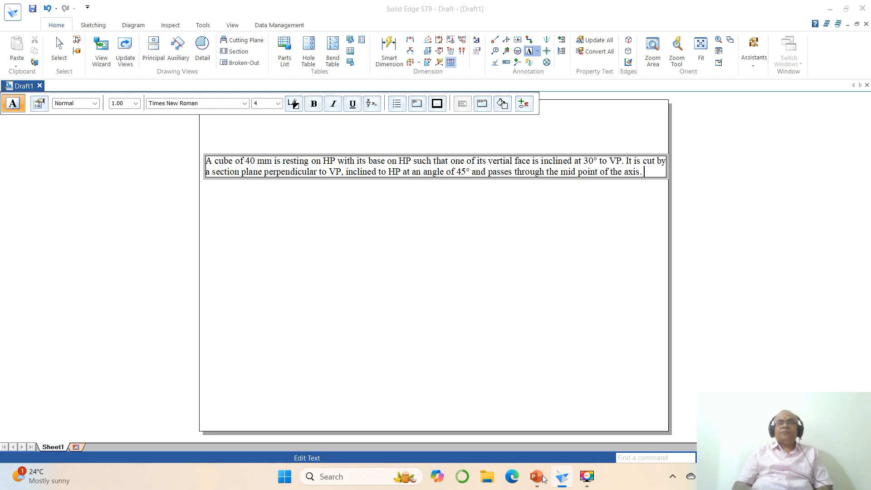
# Check the PowerPoint statement and finish the annotation with "Draw the development of the lateral surface of the cube."
pyautogui.click(543, 479)
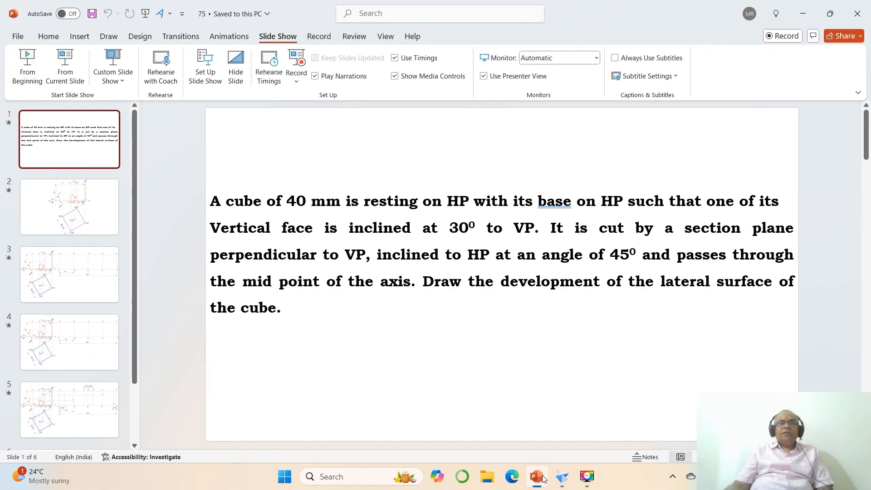
pyautogui.click(537, 477)
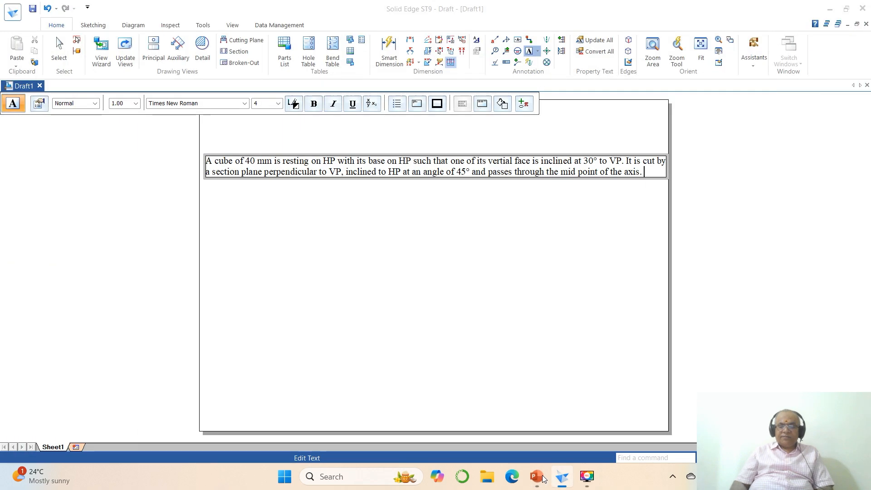
pyautogui.write('Draw')
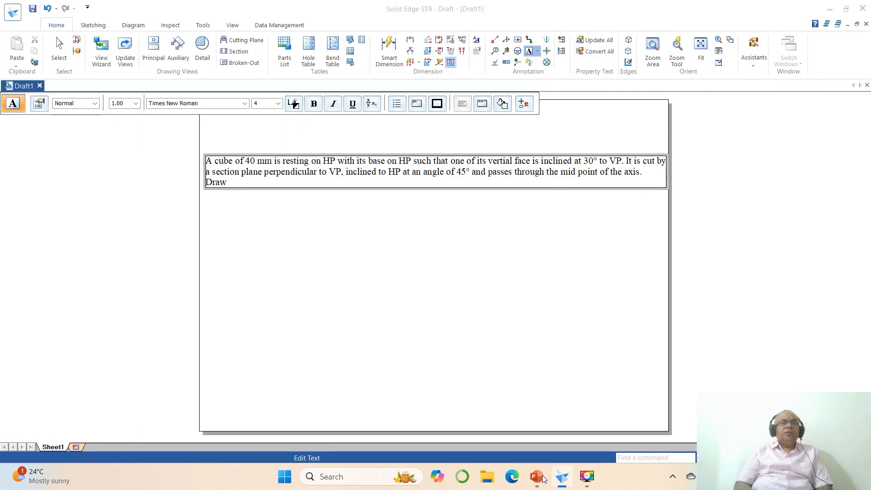
pyautogui.write(' the developm')
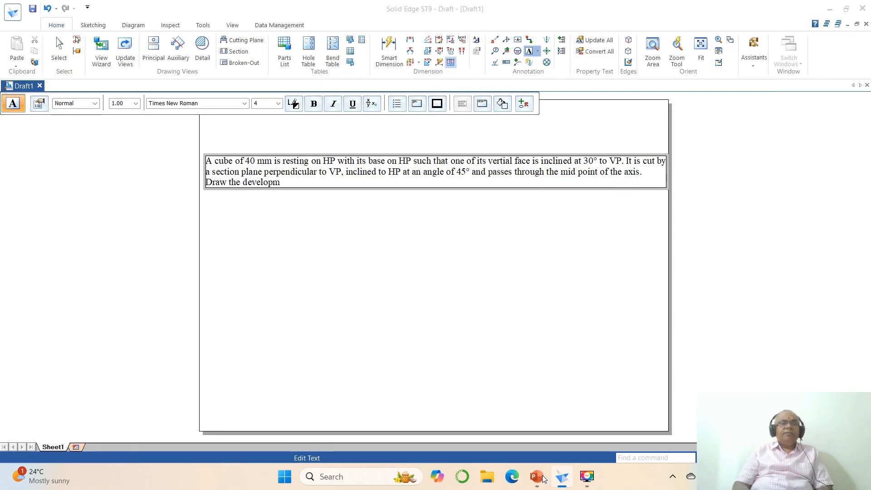
pyautogui.write('ent of the lateral surface')
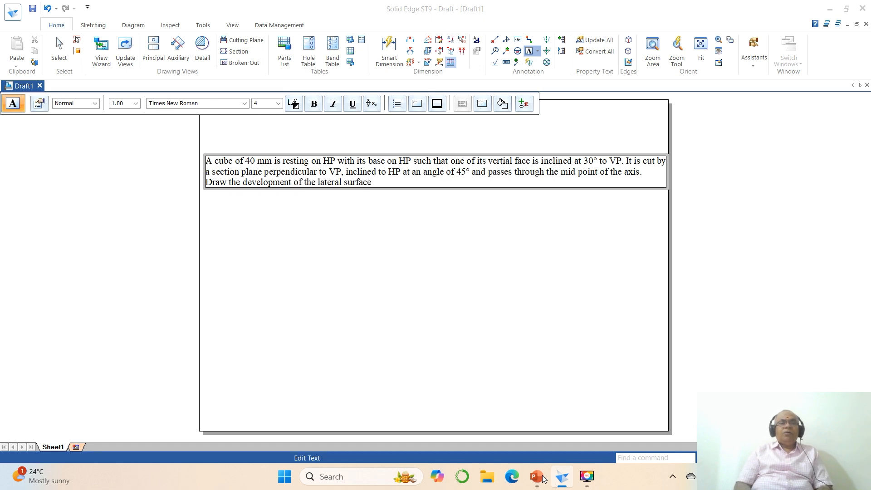
pyautogui.write(' of the cube.')
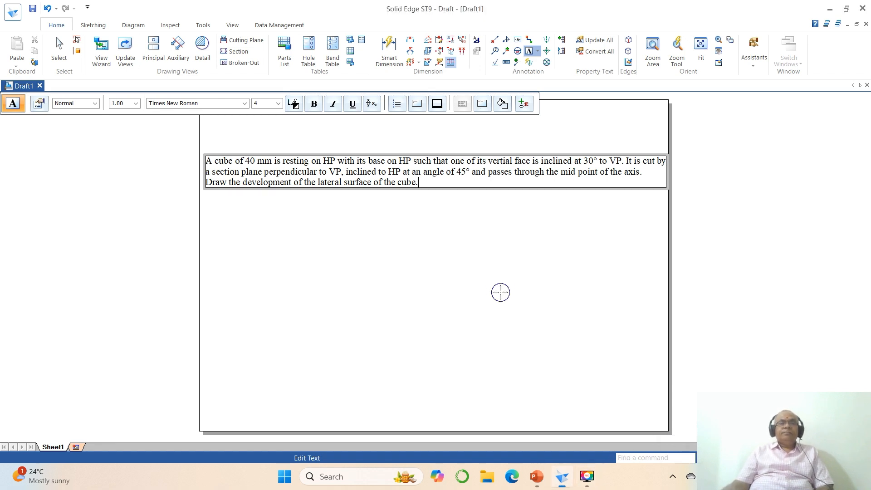
pyautogui.click(500, 292)
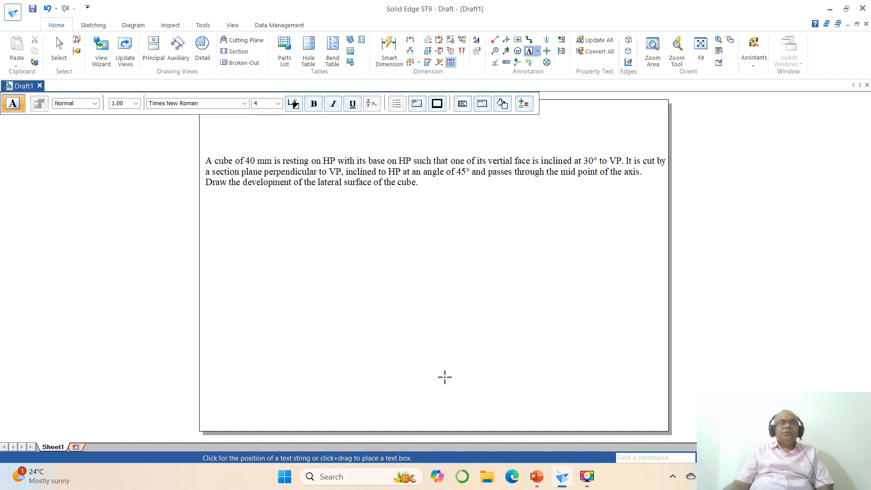
# Move the problem statement text up to just below the sheet's upper edge
pyautogui.scroll(-1, 445, 377)
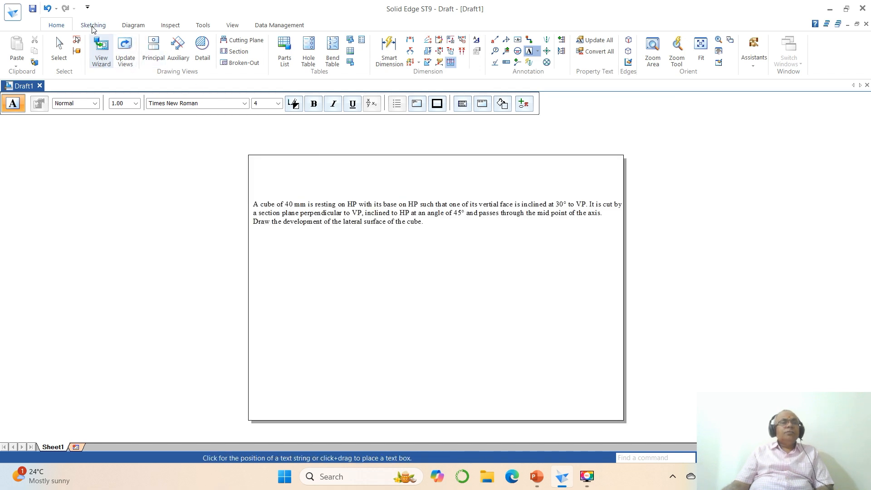
pyautogui.click(93, 26)
pyautogui.click(106, 51)
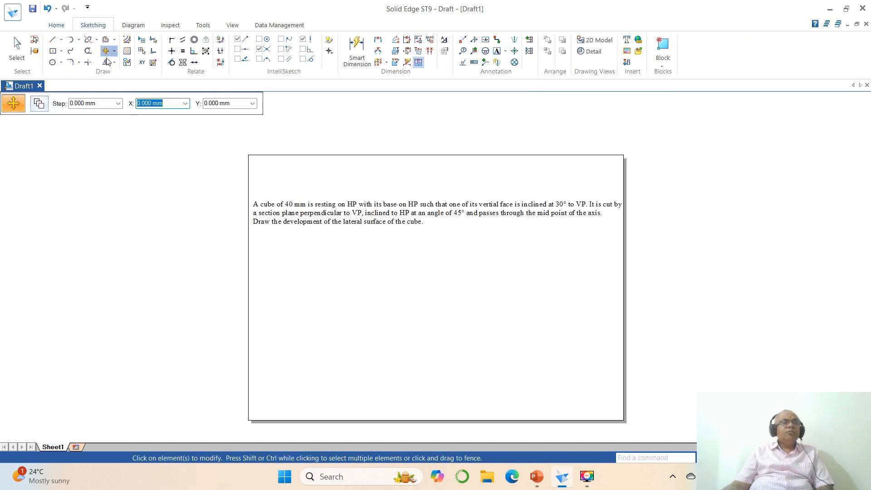
pyautogui.click(286, 223)
pyautogui.click(361, 279)
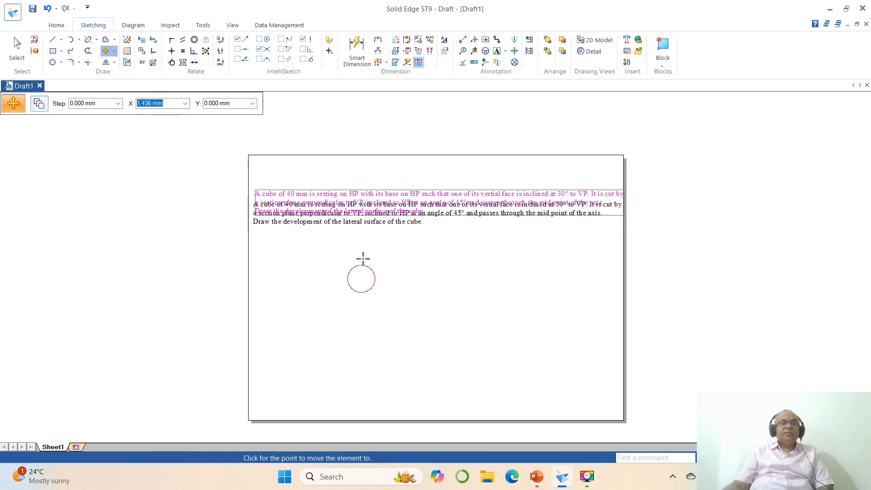
pyautogui.click(360, 241)
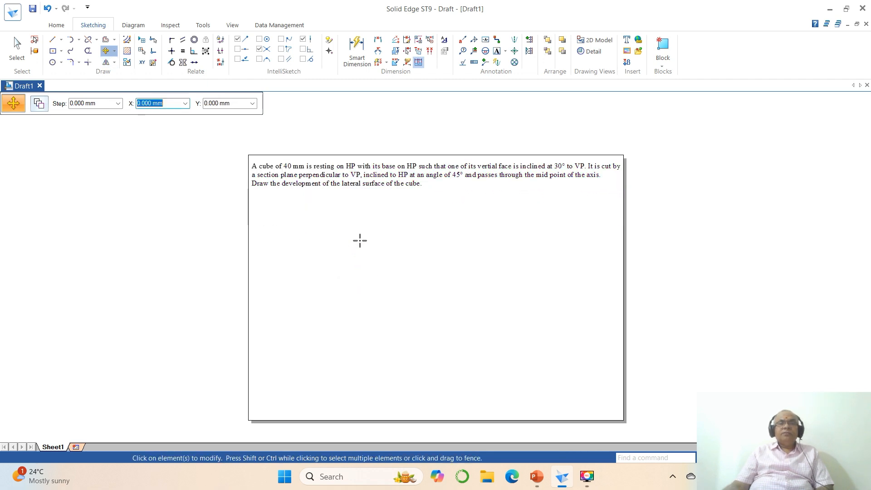
pyautogui.click(725, 458)
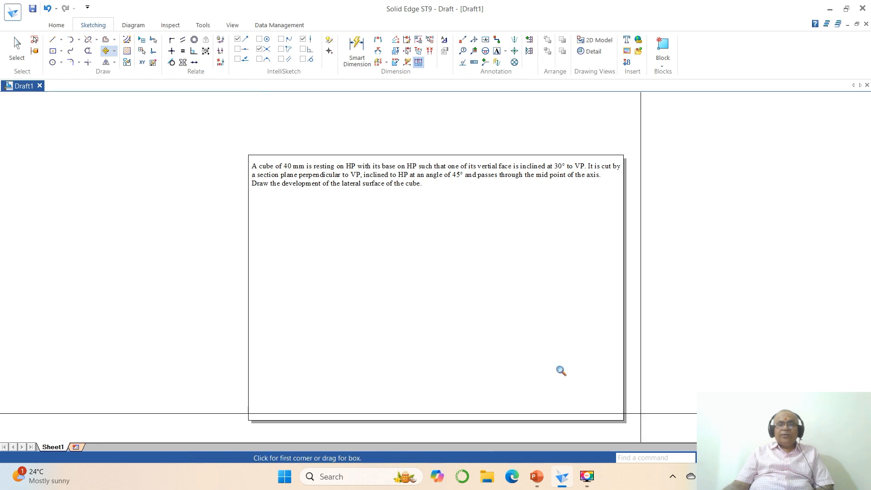
pyautogui.click(230, 142)
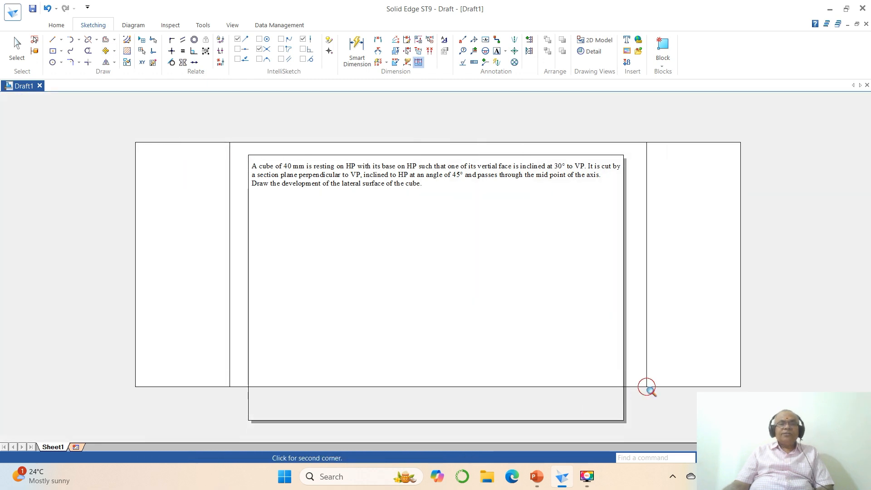
pyautogui.click(647, 388)
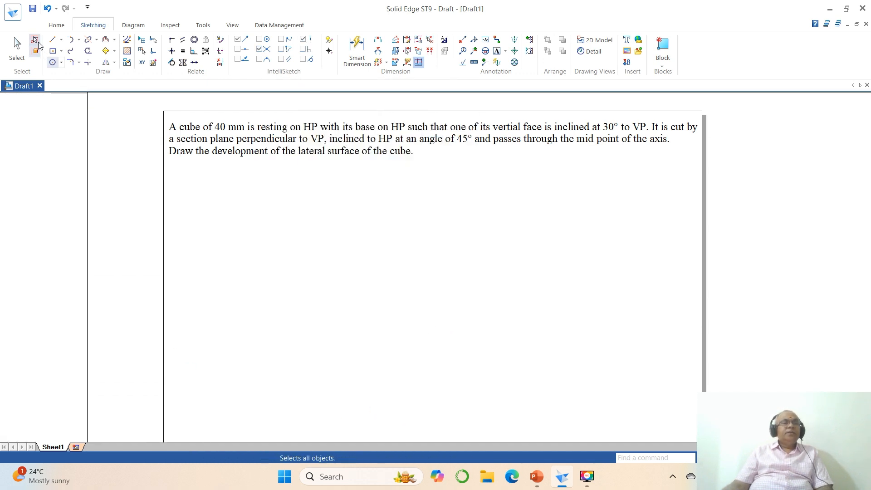
pyautogui.click(53, 40)
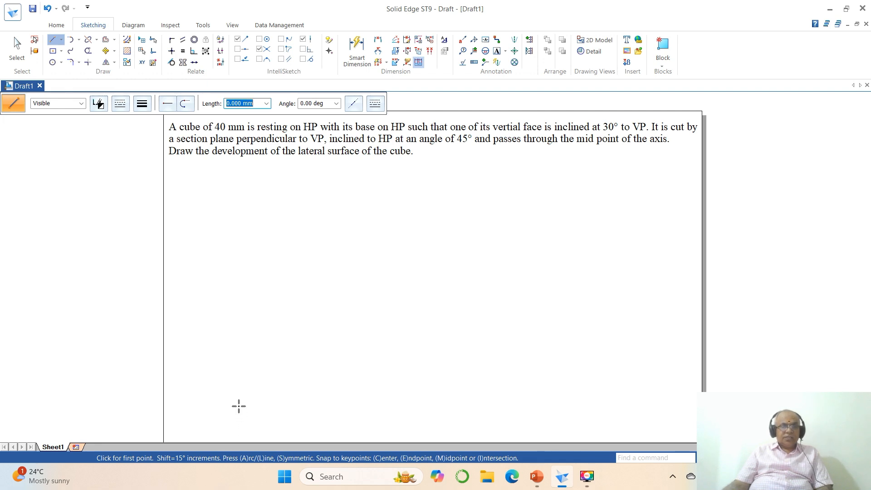
pyautogui.click(238, 406)
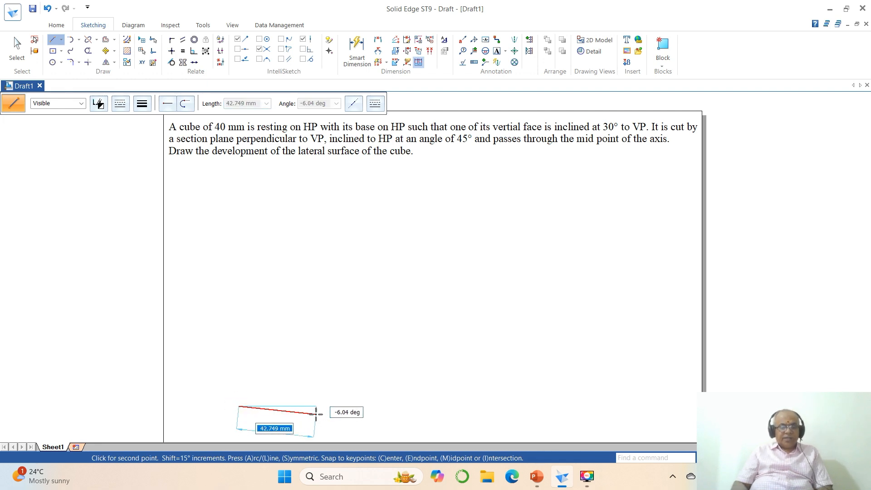
pyautogui.write('40')
pyautogui.press('Tab')
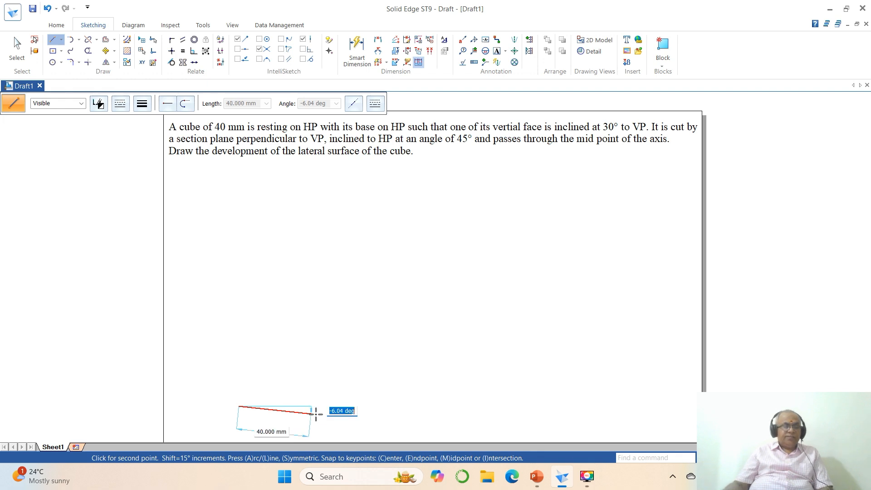
pyautogui.press('Escape')
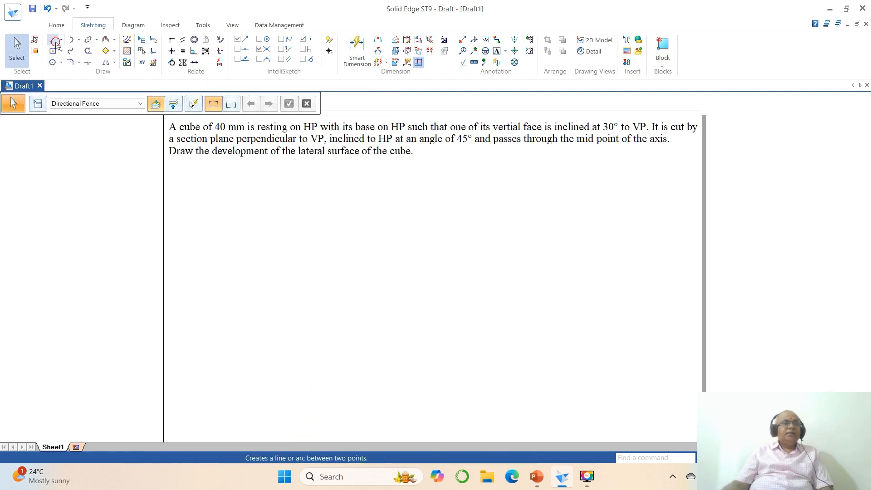
# Set the line width to .05 mm and draw a 40 mm line at 0° in the lower-left part of the sheet
pyautogui.click(53, 39)
pyautogui.click(142, 103)
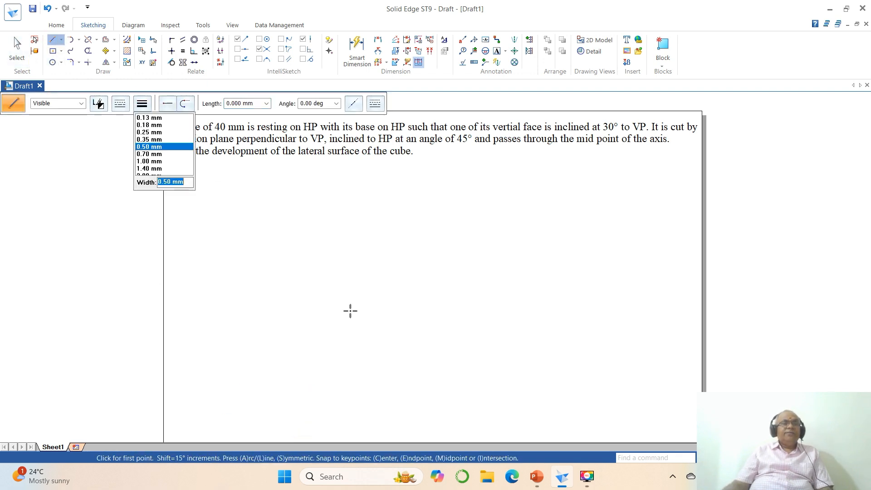
pyautogui.write('.05')
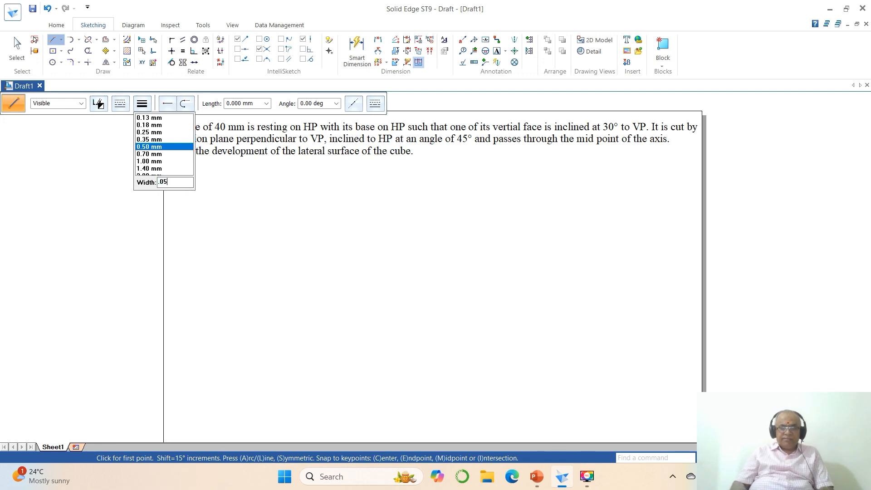
pyautogui.press('Return')
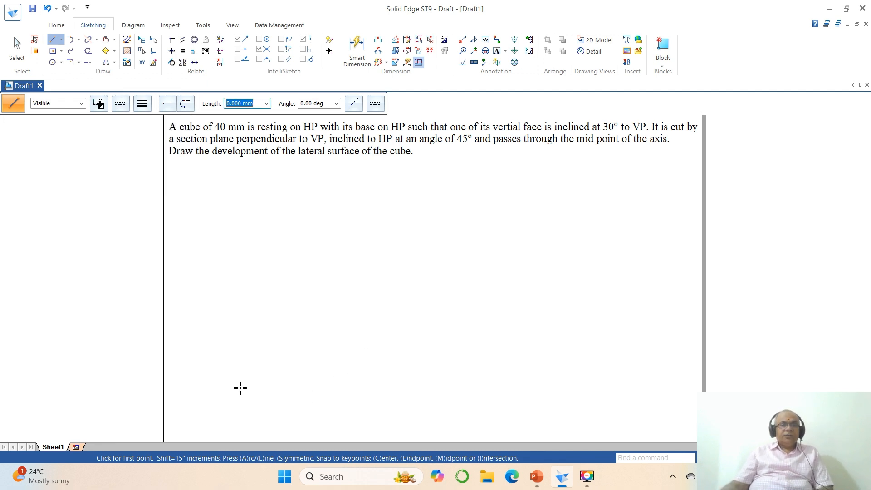
pyautogui.click(240, 400)
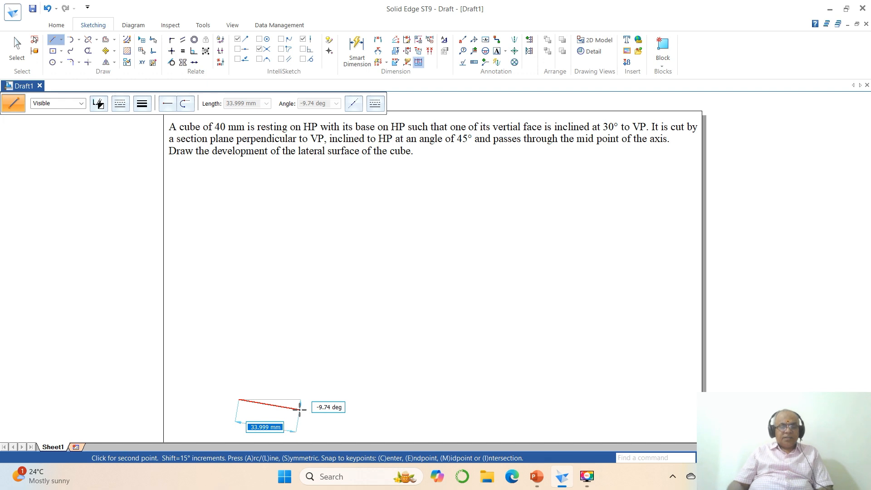
pyautogui.write('40')
pyautogui.press('Tab')
pyautogui.write('0')
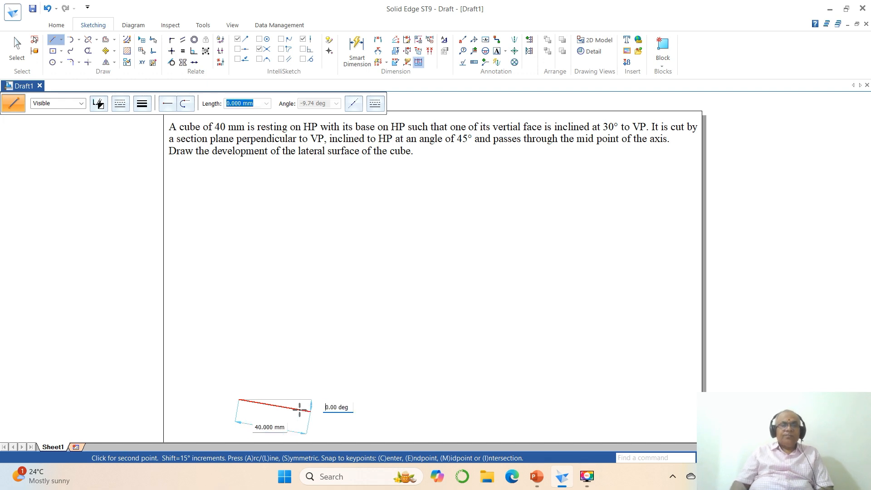
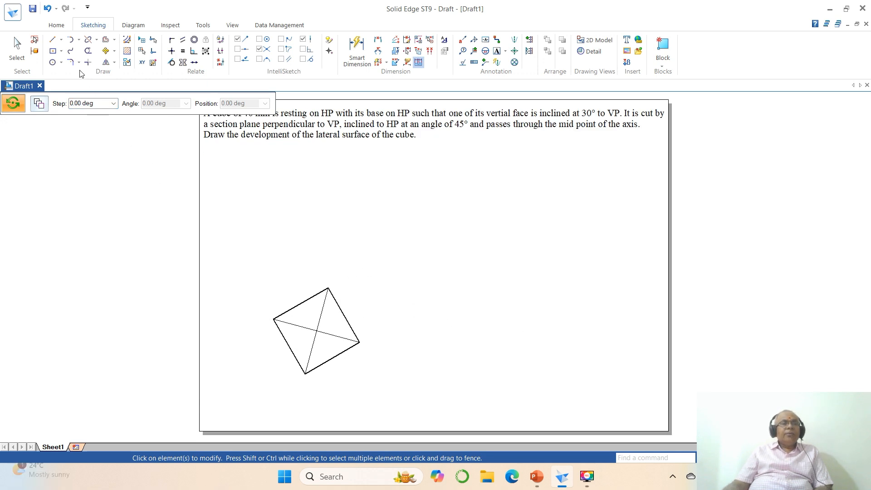
# Draw a horizontal reference line just above the rotated square, extending beyond it on both sides
pyautogui.click(52, 40)
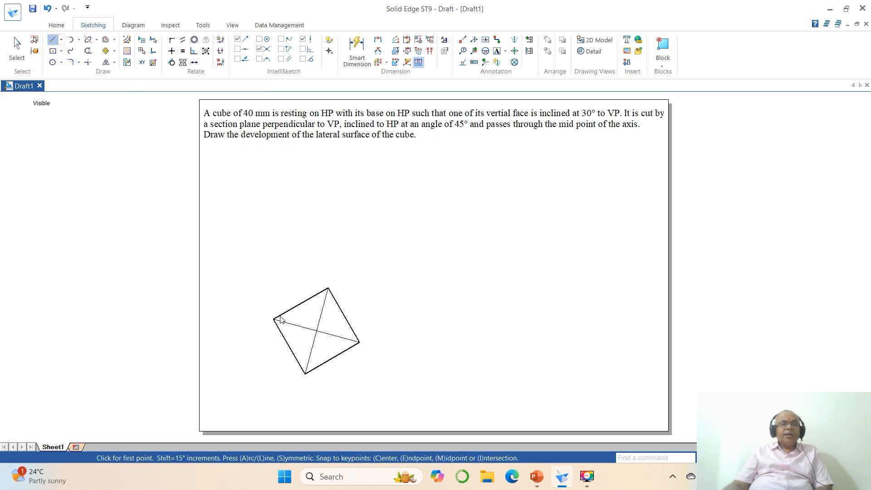
pyautogui.click(230, 266)
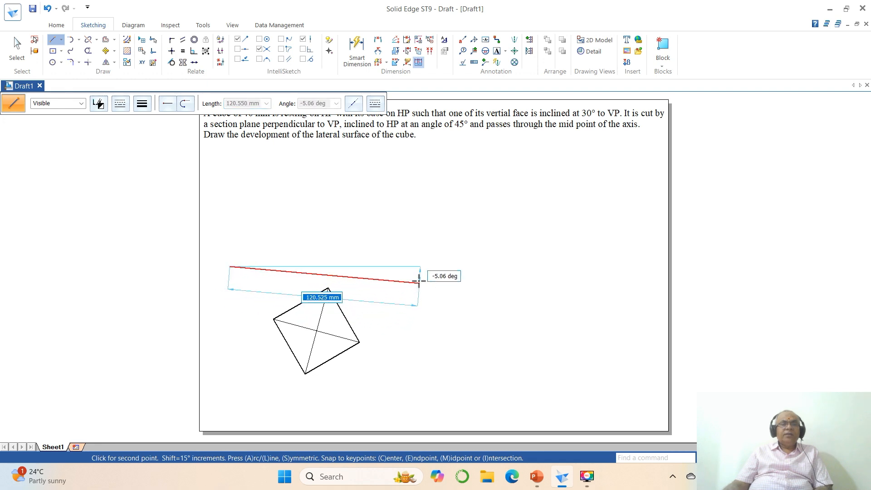
pyautogui.click(407, 266)
pyautogui.rightClick(472, 273)
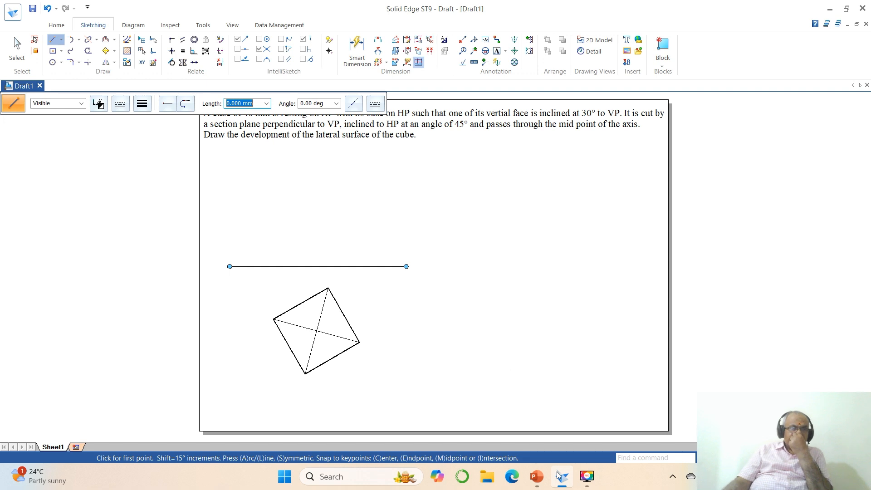
# Offset the horizontal reference line 40 mm upward to form the front view's top line
pyautogui.click(105, 40)
pyautogui.write('40')
pyautogui.press('Return')
pyautogui.click(293, 265)
pyautogui.click(293, 215)
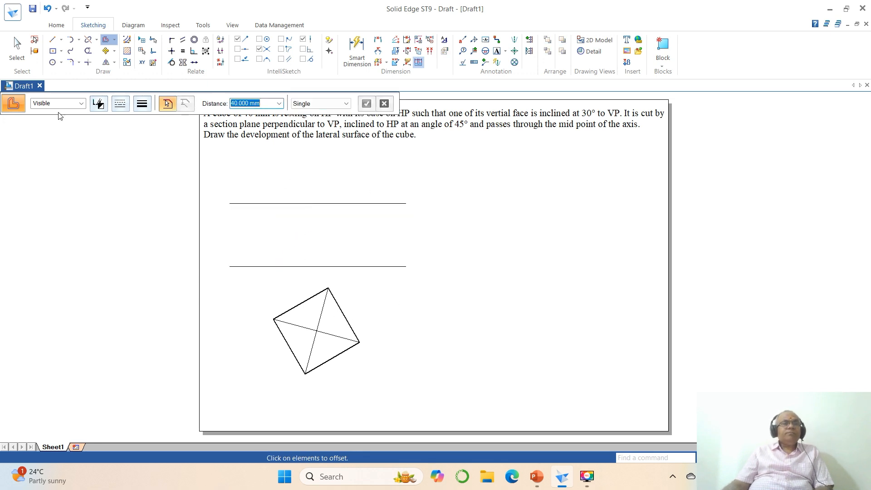
# Draw vertical projection lines from the square's four corners and its centre up past the upper horizontal line
pyautogui.click(53, 40)
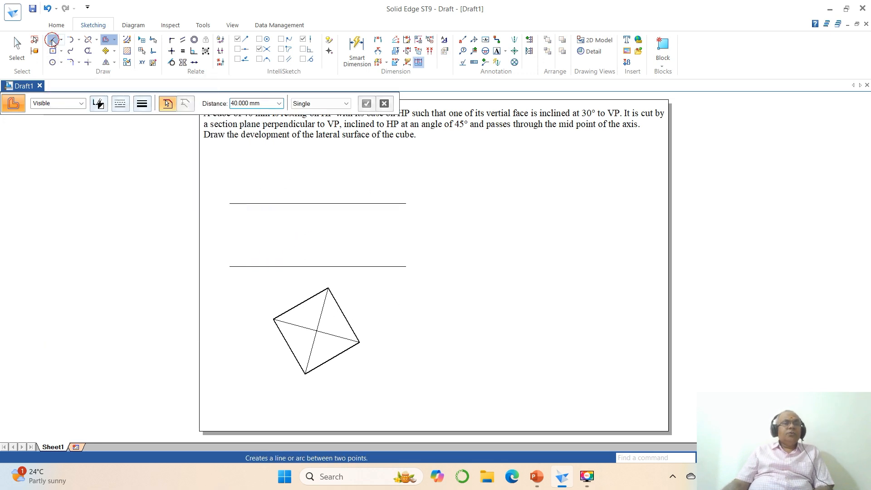
pyautogui.click(274, 319)
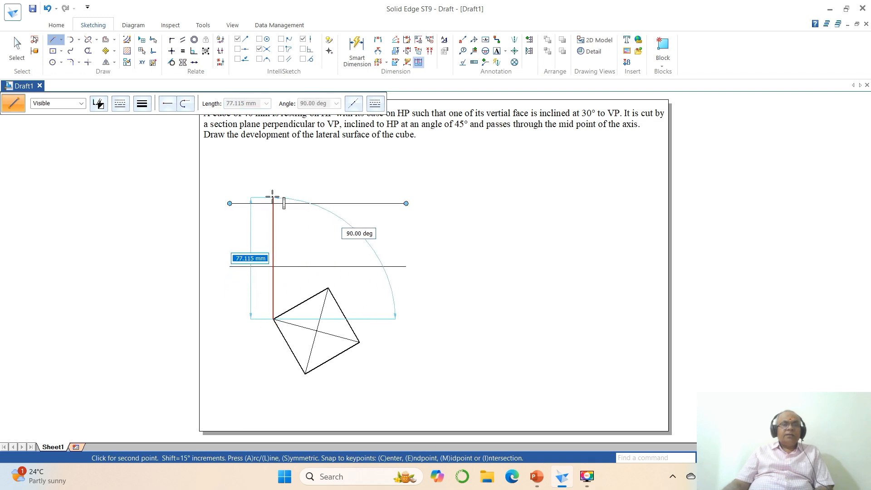
pyautogui.click(273, 187)
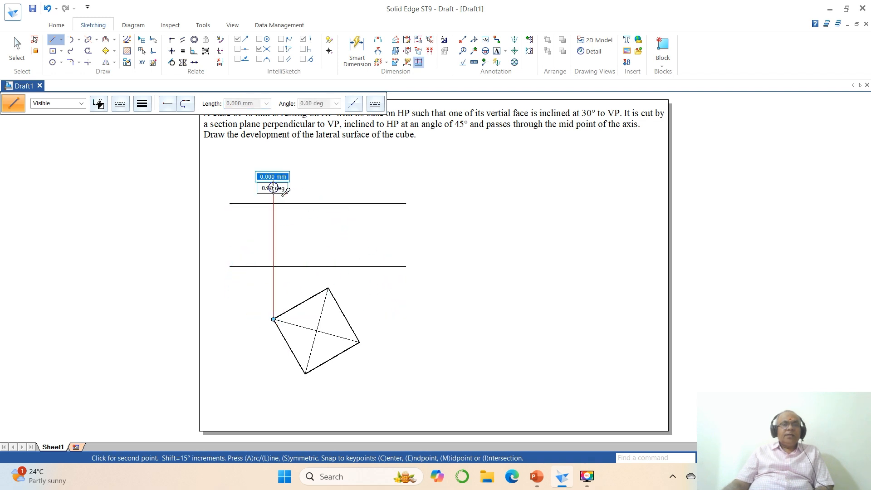
pyautogui.click(305, 374)
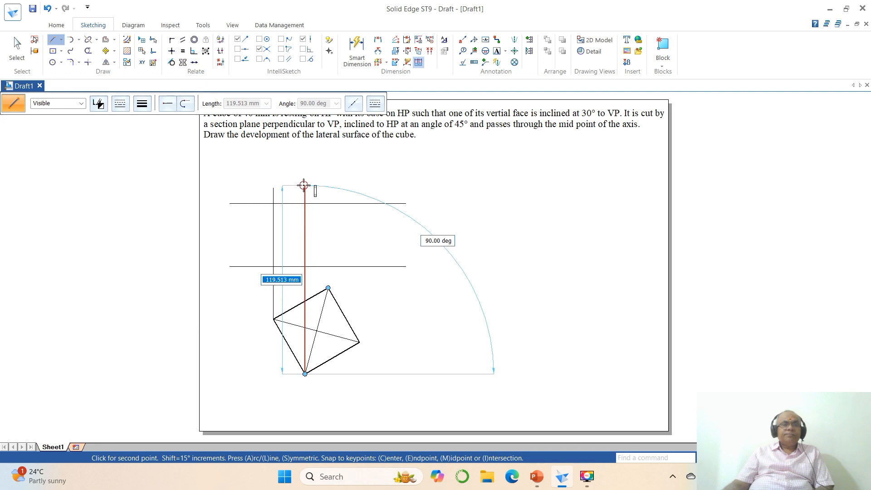
pyautogui.click(304, 186)
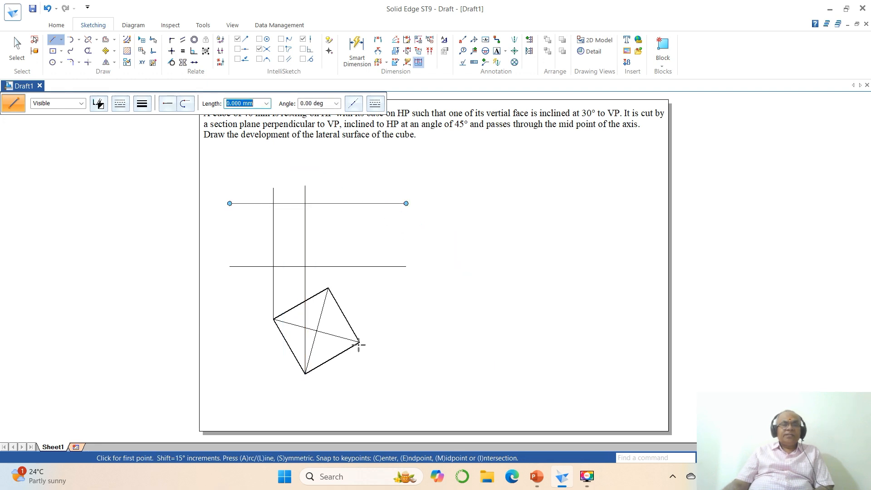
pyautogui.click(360, 342)
pyautogui.click(361, 188)
pyautogui.click(328, 287)
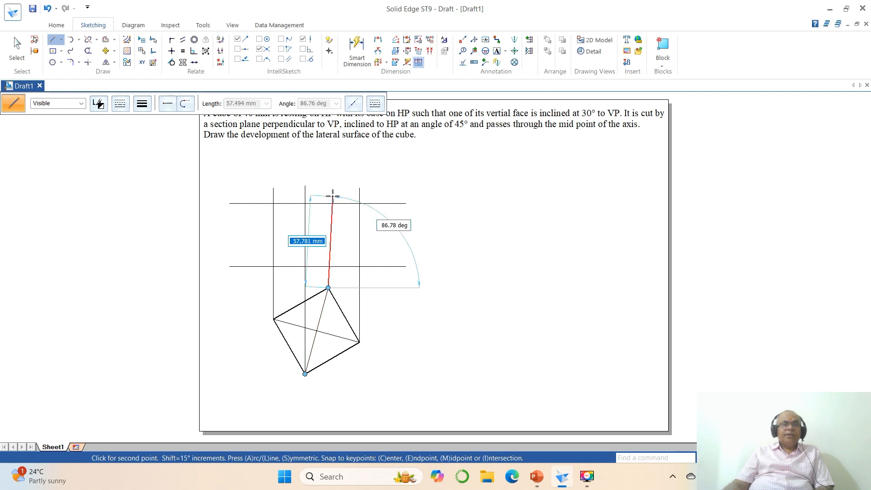
pyautogui.click(328, 187)
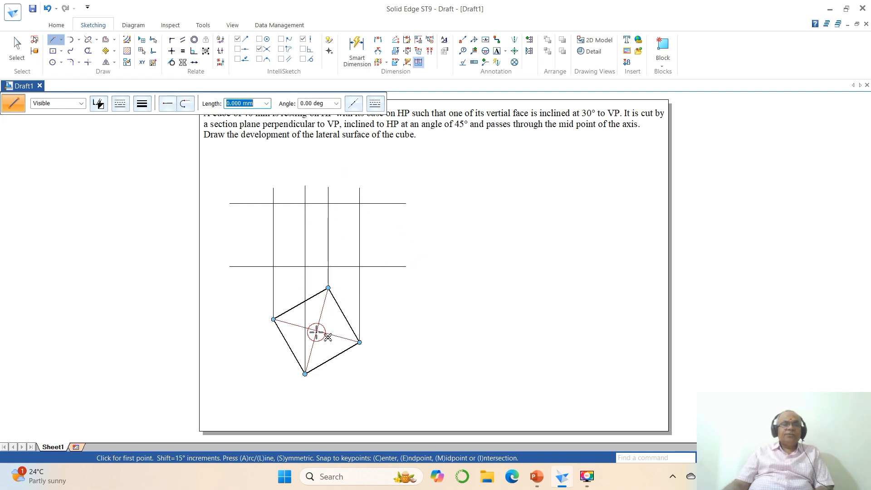
pyautogui.click(316, 332)
pyautogui.click(317, 188)
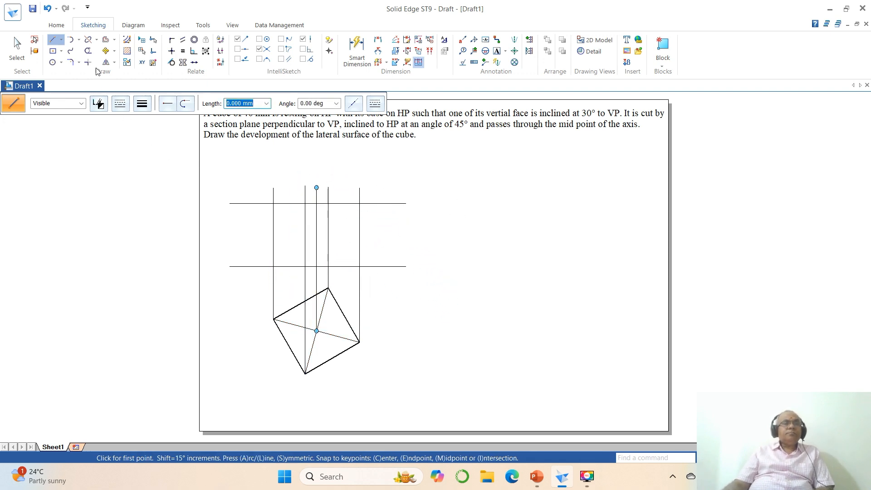
# Trim the corner projectors above the front view's top line and both horizontal lines beyond the outermost projectors
pyautogui.click(88, 51)
pyautogui.click(274, 193)
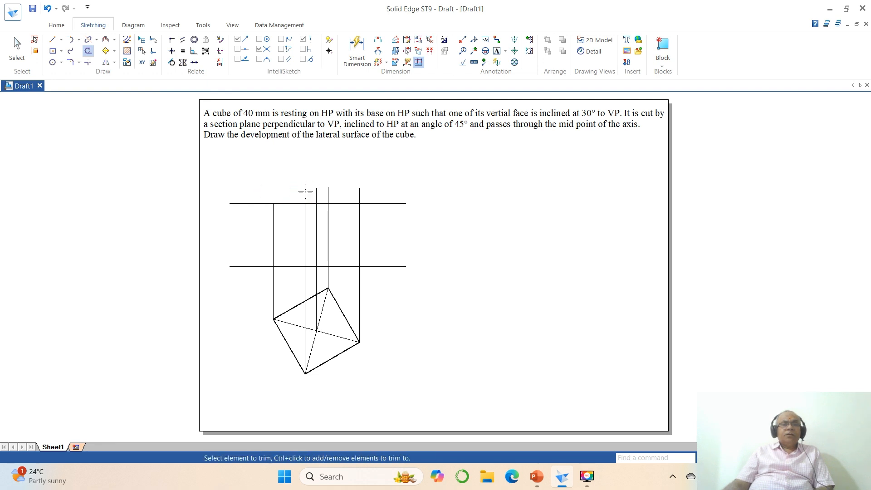
pyautogui.click(329, 192)
pyautogui.click(359, 191)
pyautogui.click(381, 204)
pyautogui.click(381, 266)
pyautogui.click(261, 203)
pyautogui.click(261, 266)
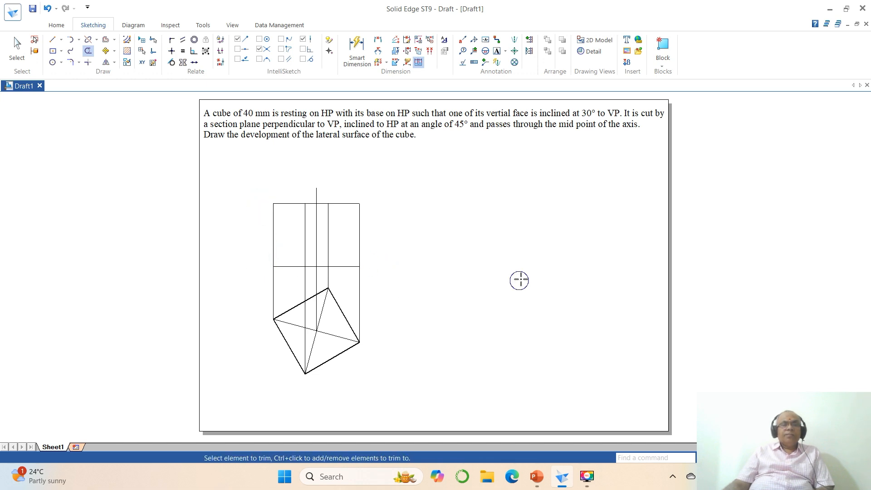
# Split the central axis line just below the front view's base line and just above its top line
pyautogui.click(747, 458)
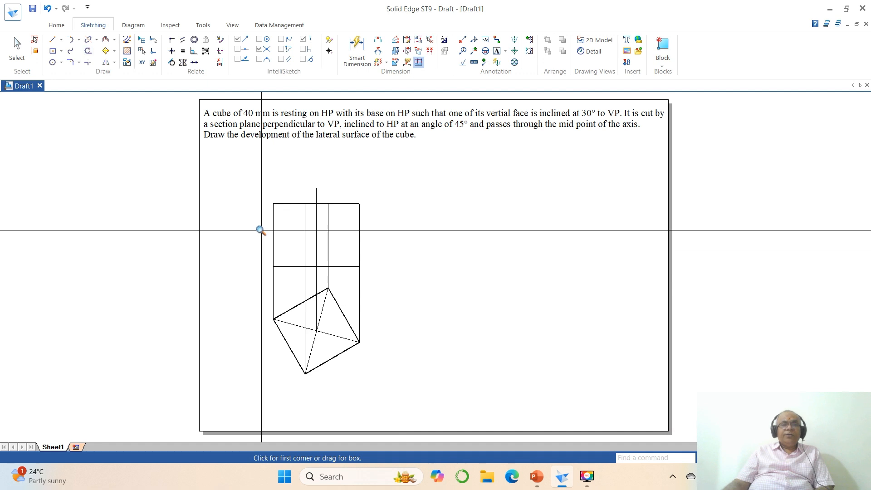
pyautogui.click(223, 171)
pyautogui.click(484, 406)
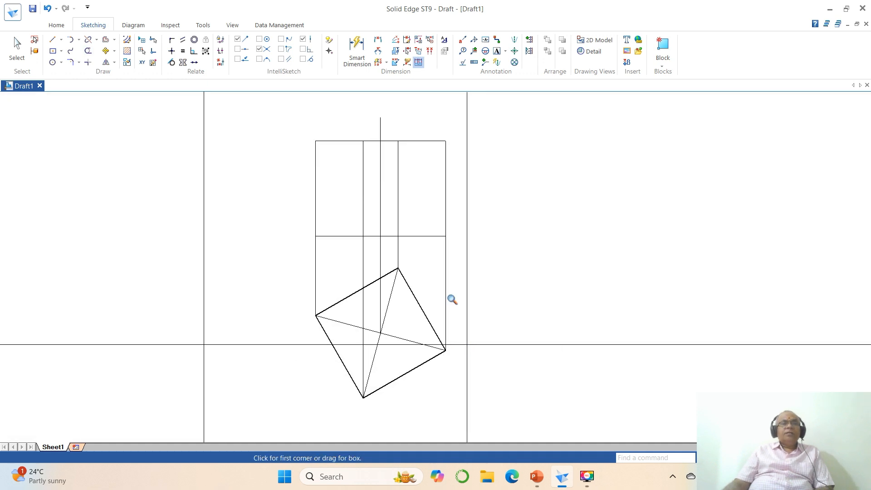
pyautogui.click(88, 39)
pyautogui.click(382, 253)
pyautogui.click(384, 245)
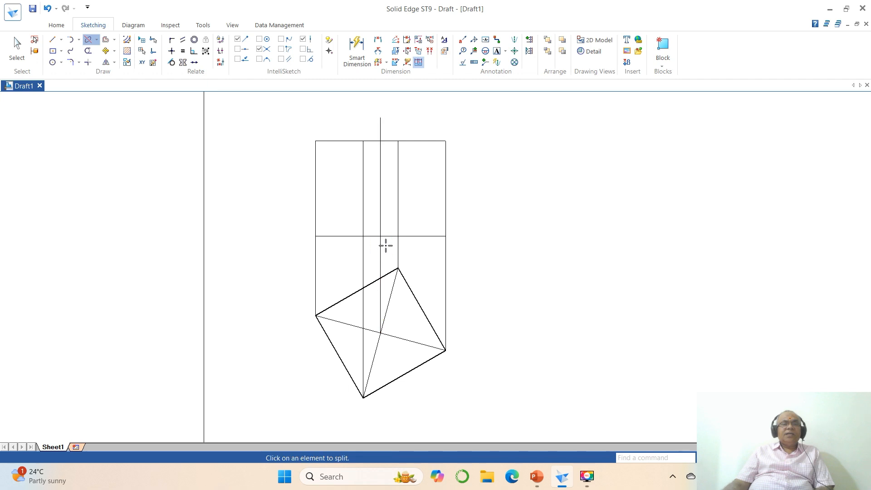
pyautogui.click(379, 128)
pyautogui.click(380, 133)
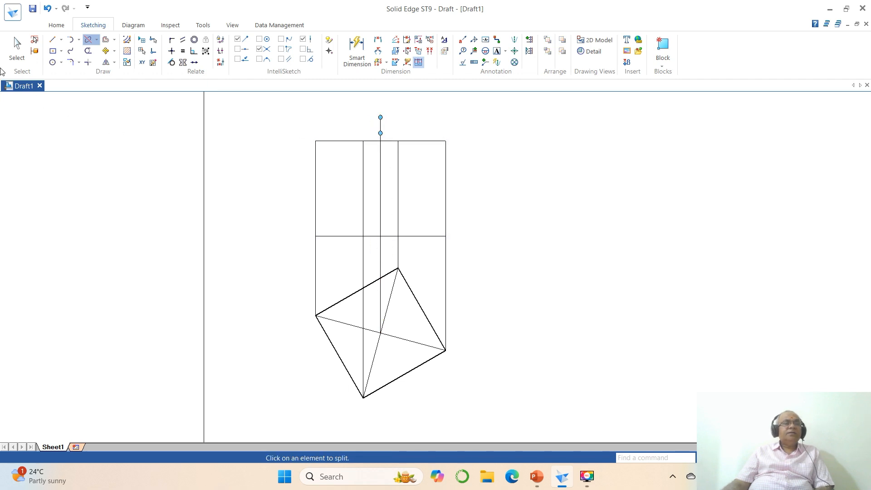
# Delete the surplus axis segment that extends above the upper split point
pyautogui.click(13, 45)
pyautogui.click(381, 129)
pyautogui.press('Delete')
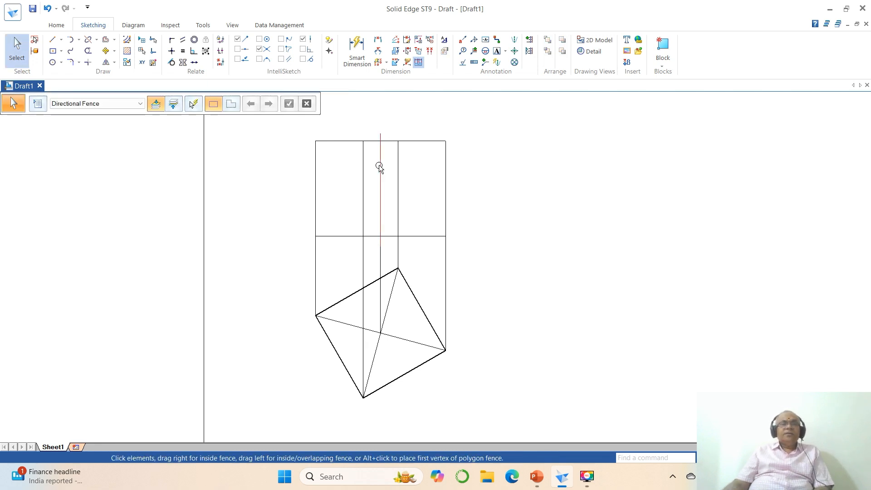
# Change the axis segment through the front view to a long-dash chain line type
pyautogui.click(380, 186)
pyautogui.click(120, 103)
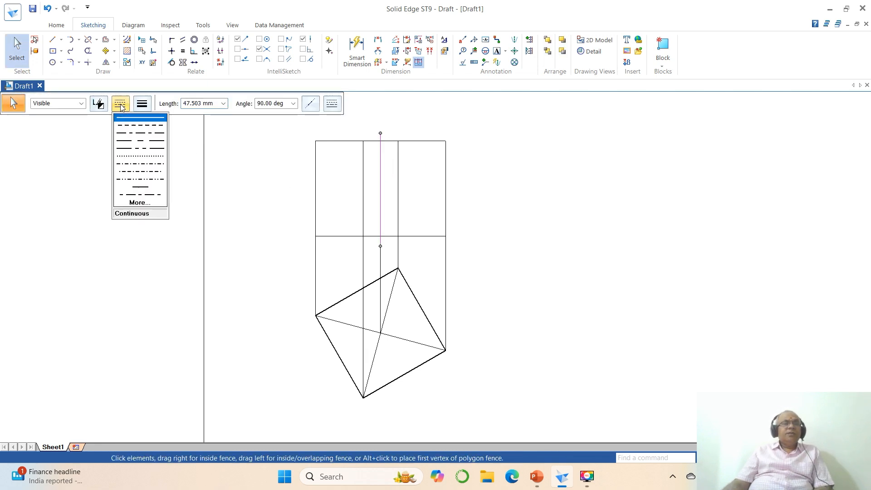
pyautogui.click(136, 141)
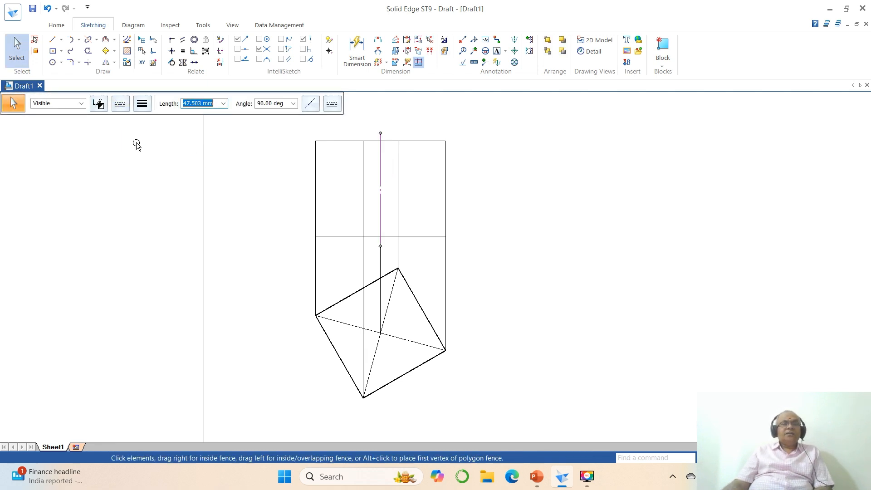
pyautogui.click(559, 178)
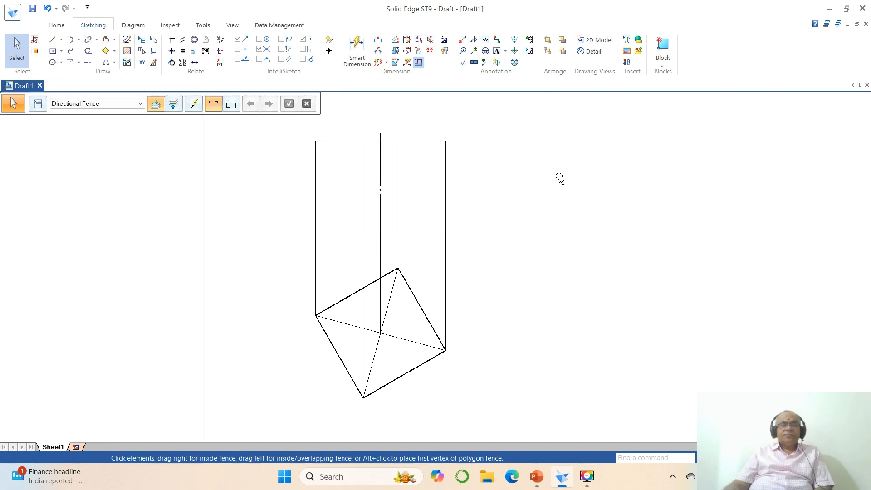
# Split the four vertical corner projectors where they cross the front view's base line
pyautogui.click(87, 42)
pyautogui.click(316, 213)
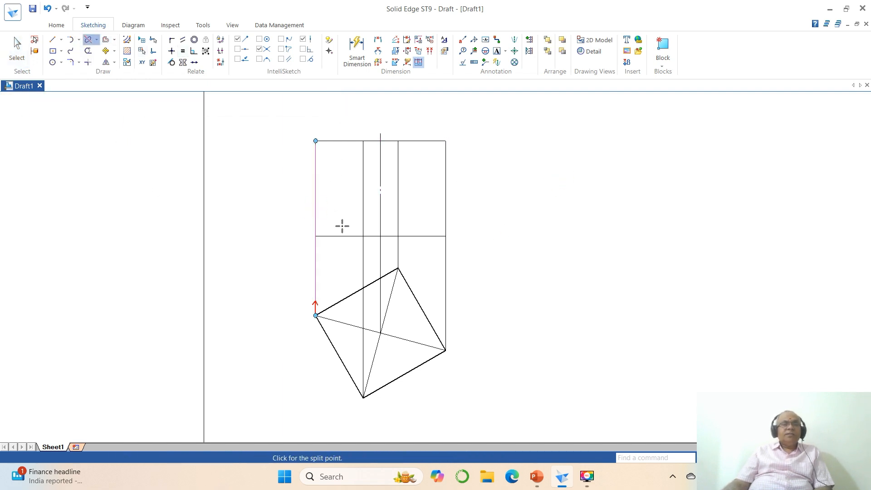
pyautogui.click(316, 236)
pyautogui.click(363, 207)
pyautogui.click(363, 236)
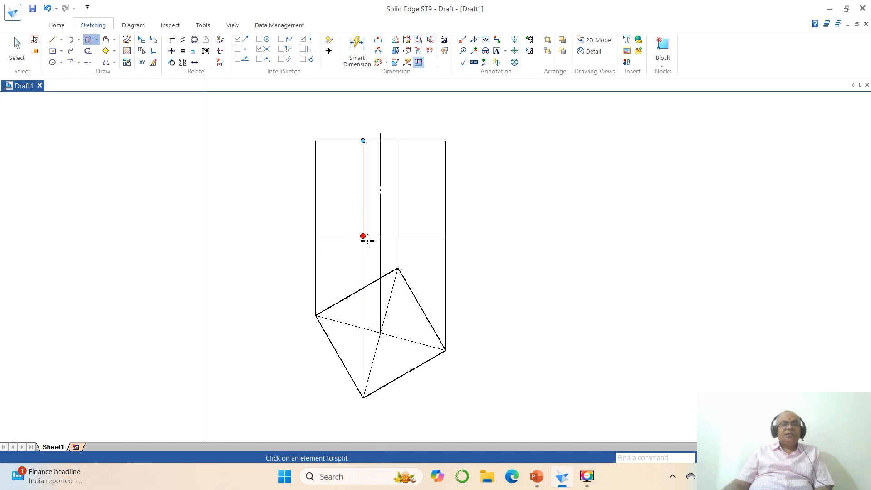
pyautogui.click(398, 214)
pyautogui.click(398, 236)
pyautogui.click(447, 217)
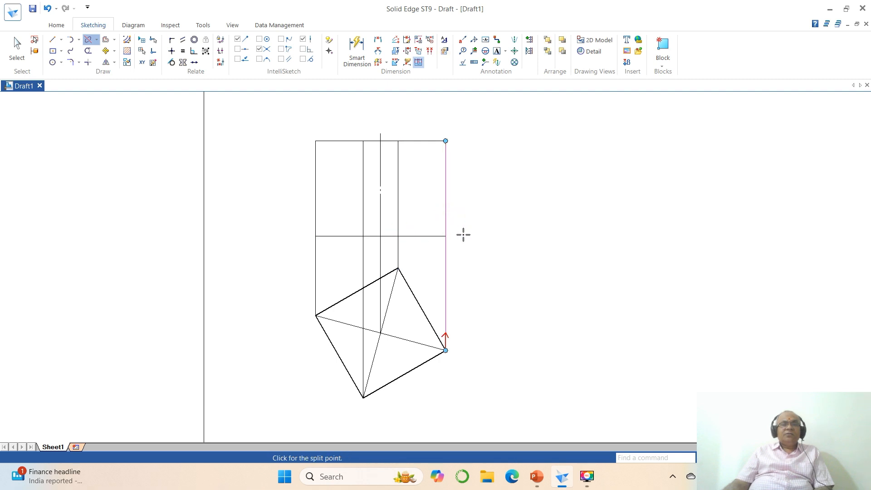
pyautogui.click(446, 236)
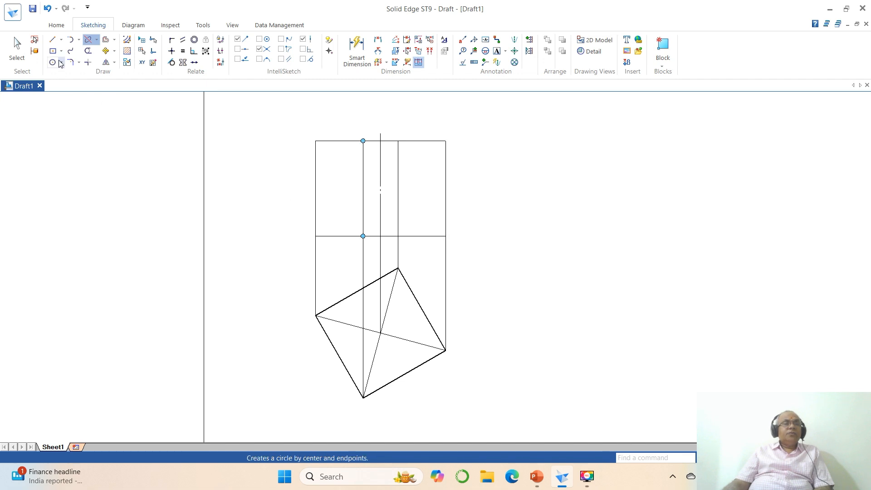
# Draw a horizontal line about 35 mm long outward from the base line's outer end at corner a's projector, extending the reference line
pyautogui.click(52, 39)
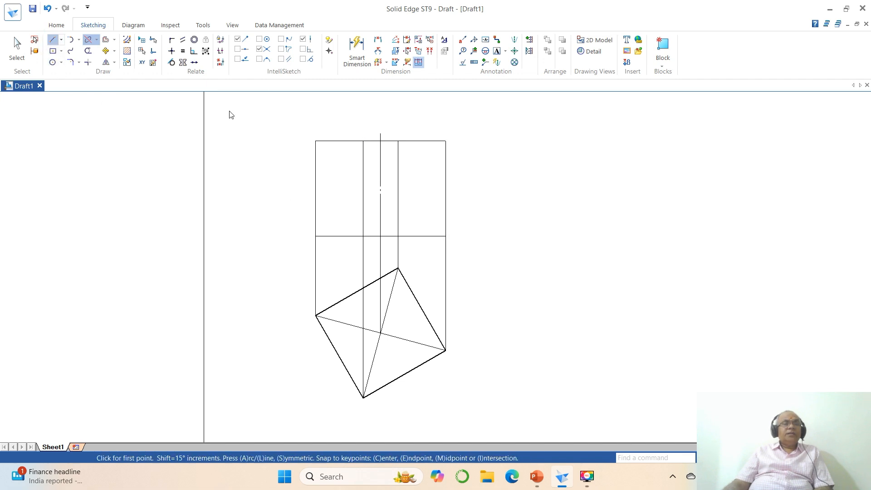
pyautogui.click(316, 236)
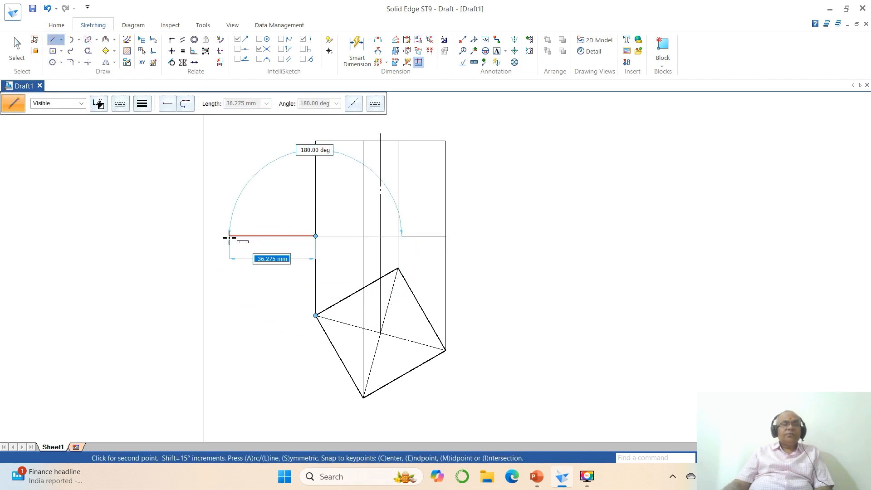
pyautogui.click(234, 237)
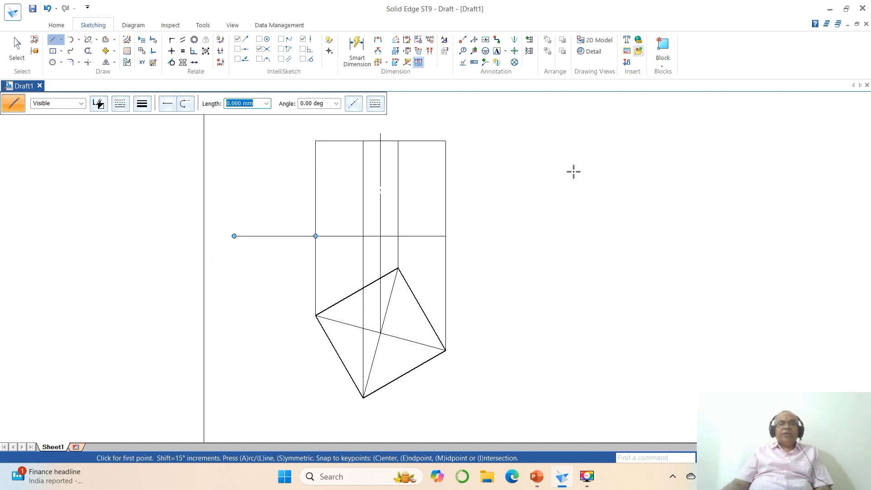
# Label the top view's corners a (p), b (q), c (r), d (s) and its centre o (o1) in size 3 text
pyautogui.click(497, 51)
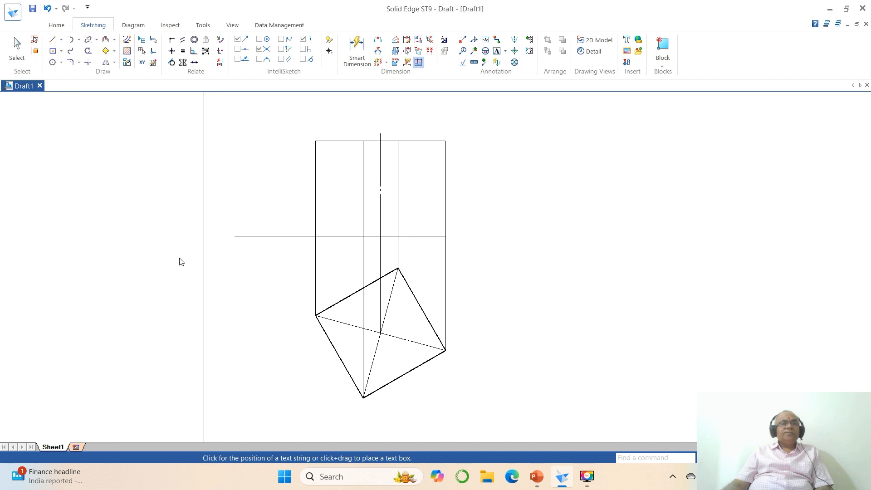
pyautogui.click(263, 104)
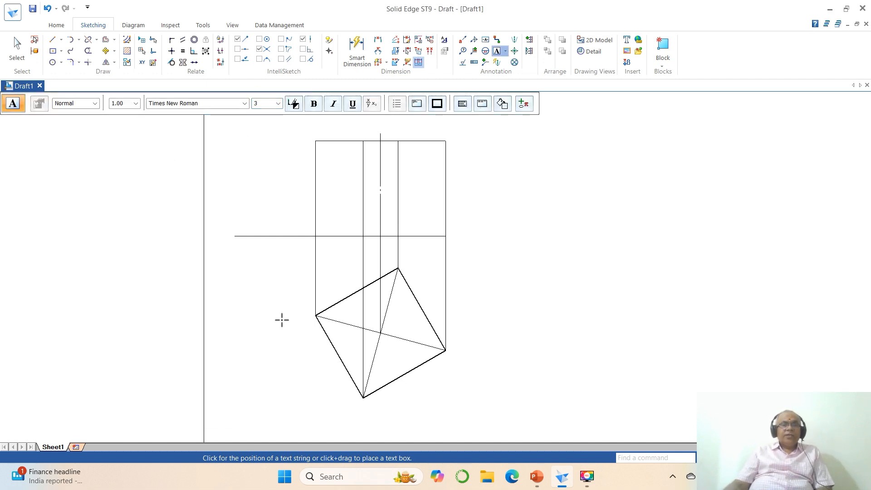
pyautogui.click(306, 319)
pyautogui.write('a')
pyautogui.click(361, 410)
pyautogui.write('b')
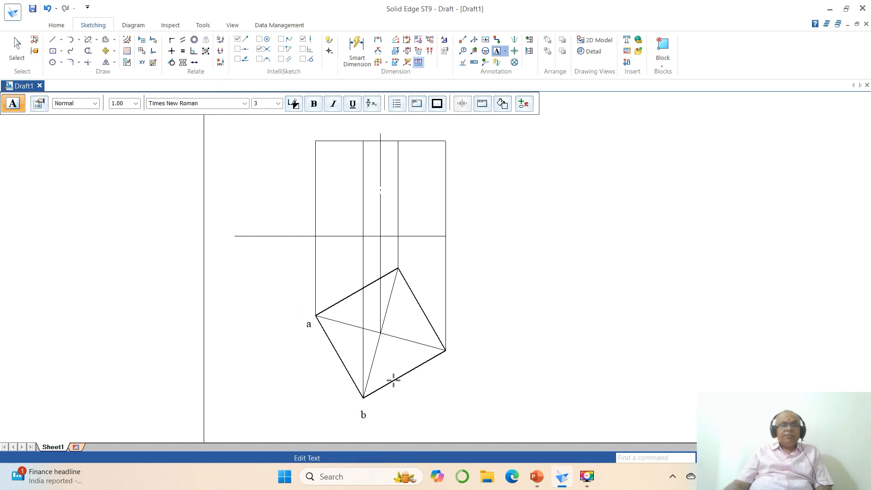
pyautogui.click(456, 358)
pyautogui.write('c')
pyautogui.click(407, 265)
pyautogui.write('d')
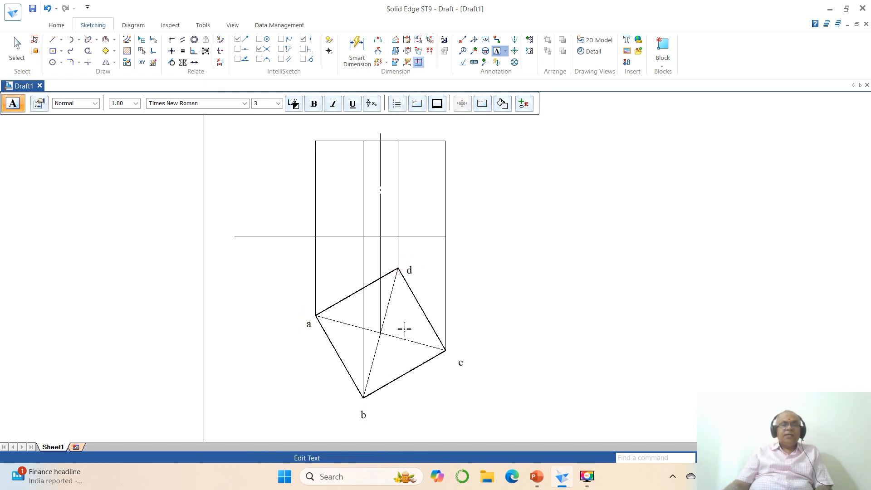
pyautogui.click(388, 327)
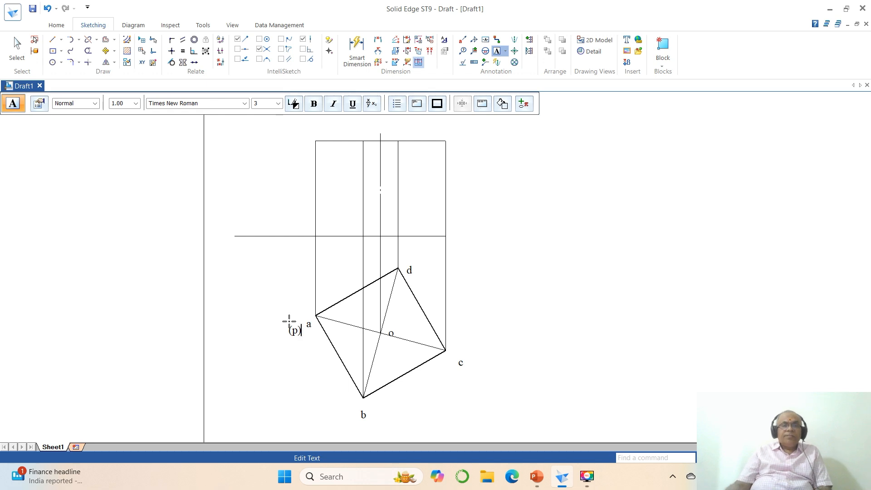
pyautogui.click(370, 414)
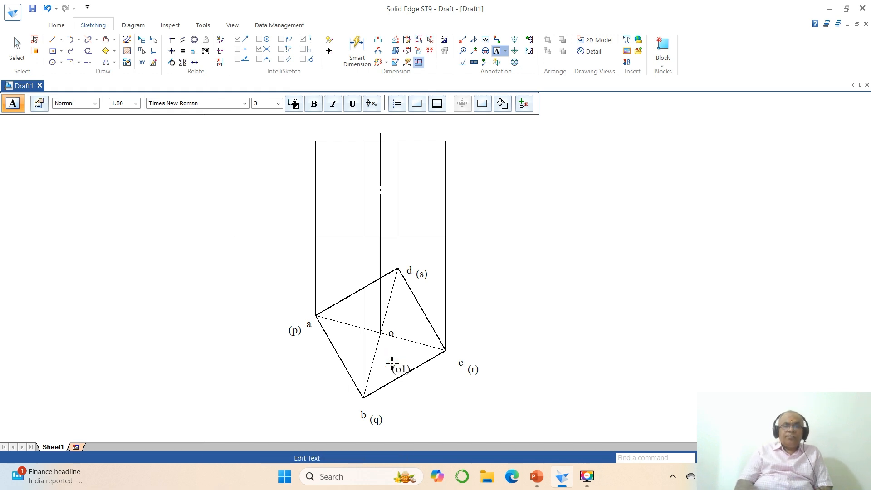
# Label the reference line's extended end X, with VP above the line and HP below it
pyautogui.click(221, 234)
pyautogui.write('X')
pyautogui.click(241, 221)
pyautogui.write('VP')
pyautogui.click(246, 248)
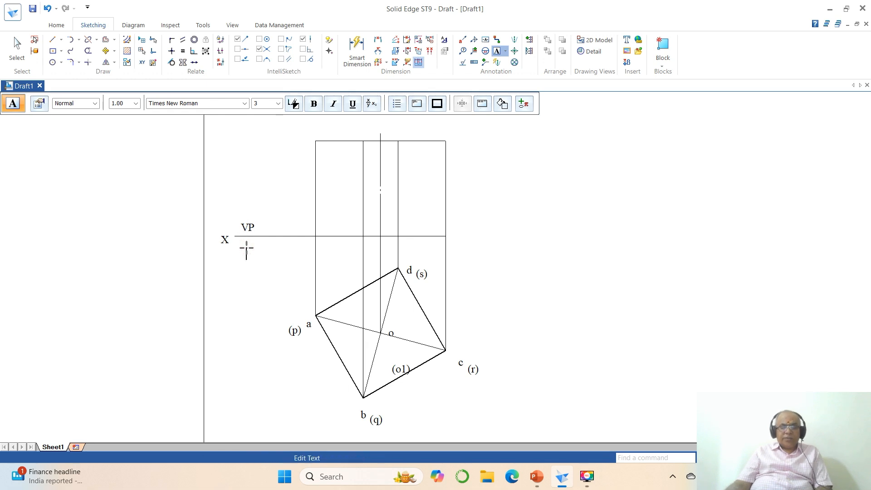
# Label the points on the front view's upper line a', b', (o'), (d') and c'
pyautogui.click(312, 134)
pyautogui.write("a'")
pyautogui.click(360, 135)
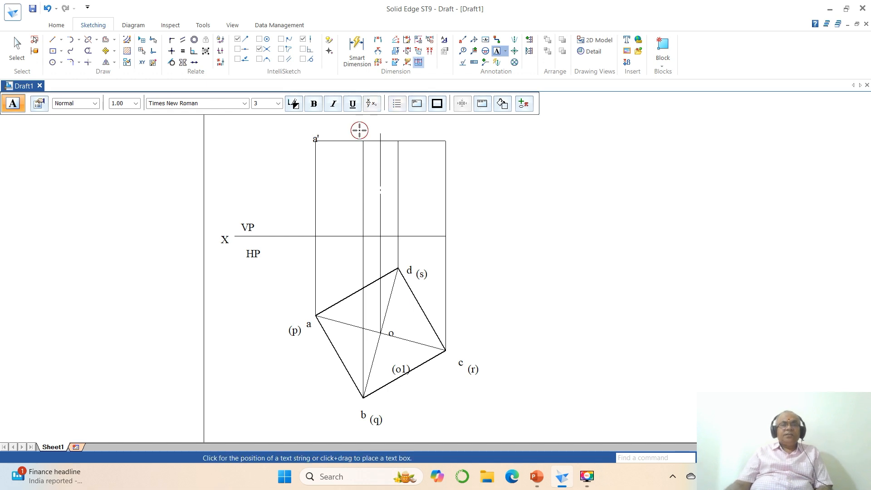
pyautogui.write("b'")
pyautogui.click(446, 133)
pyautogui.write('c')
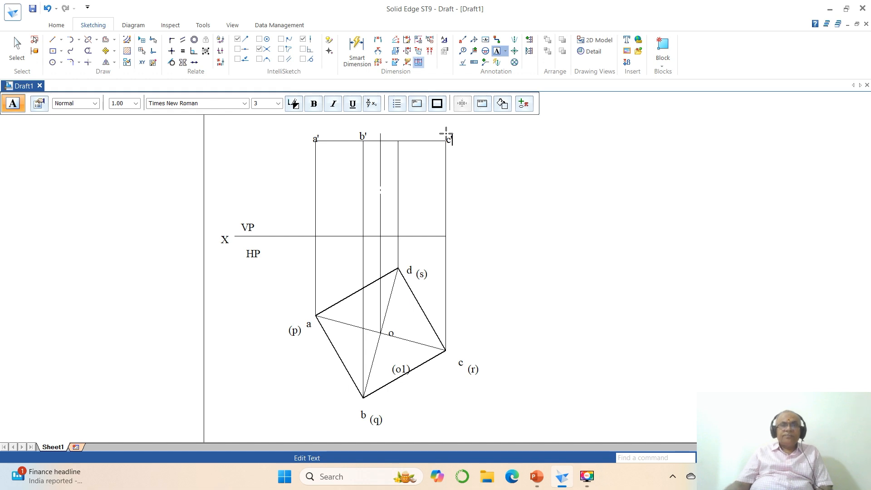
pyautogui.click(401, 134)
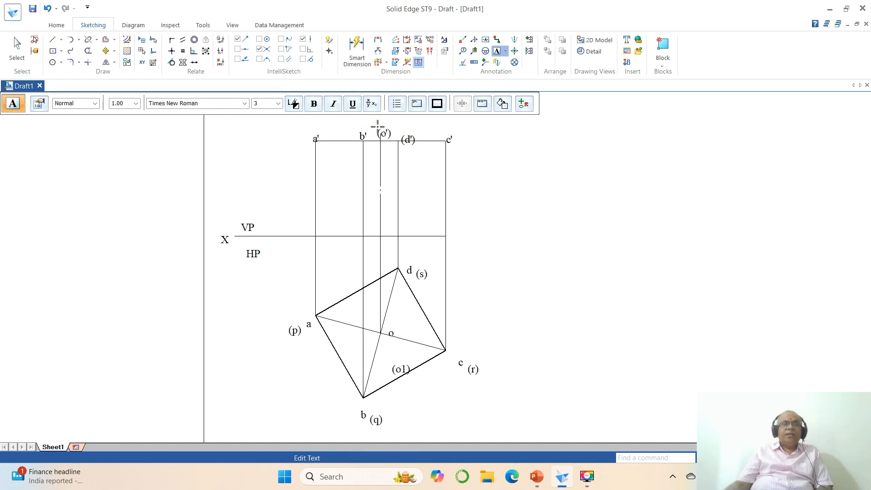
# Label the points on the front view's base line p', q', (o1'), (s') and r'
pyautogui.click(304, 249)
pyautogui.write('p')
pyautogui.click(354, 244)
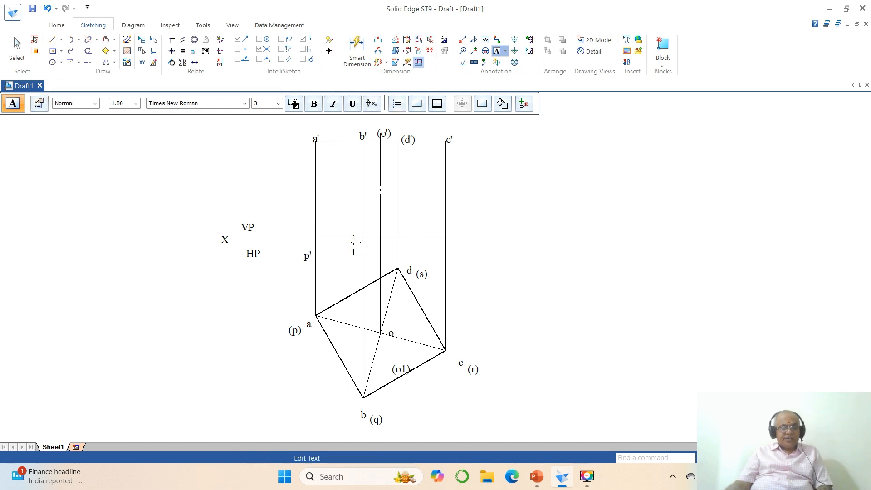
pyautogui.write("q'")
pyautogui.click(443, 248)
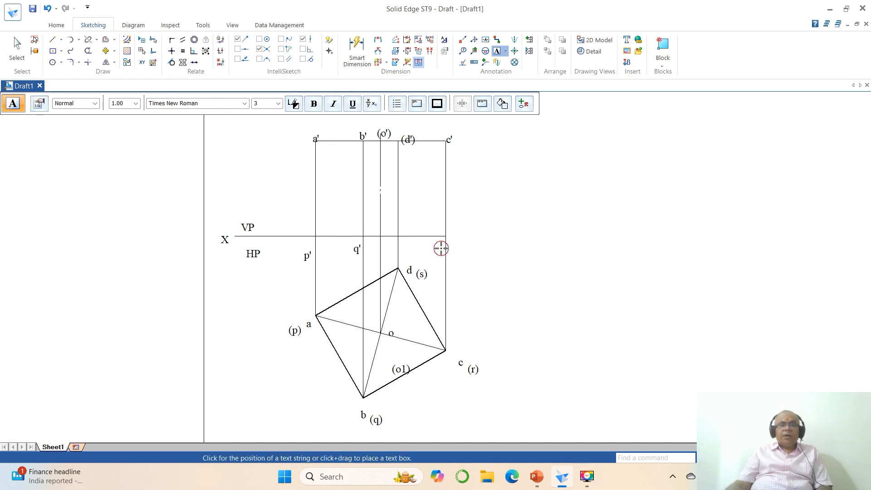
pyautogui.click(405, 243)
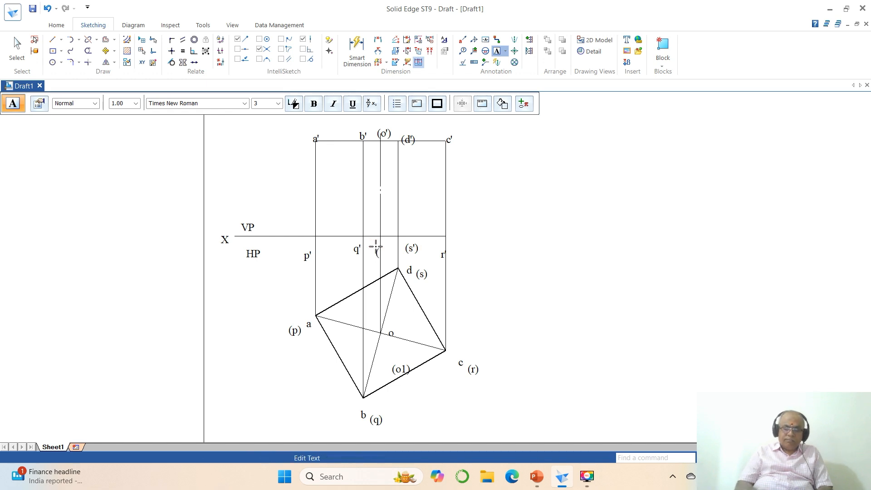
pyautogui.write("')")
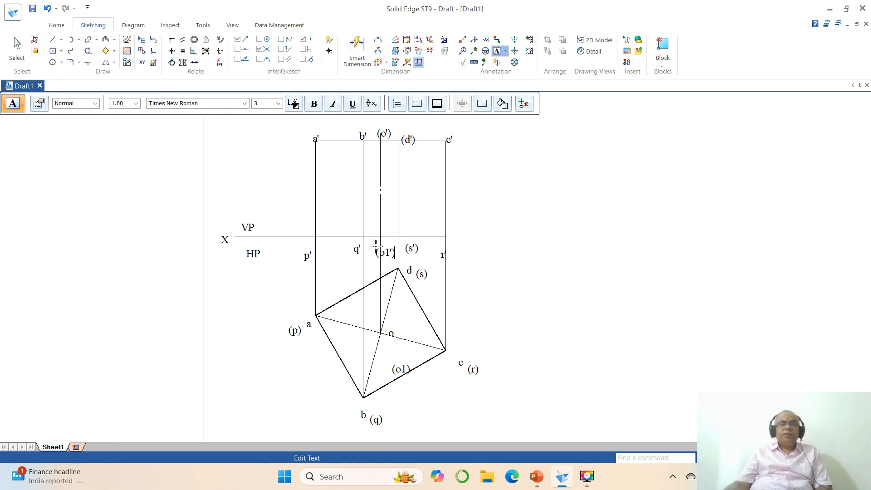
pyautogui.press('Escape')
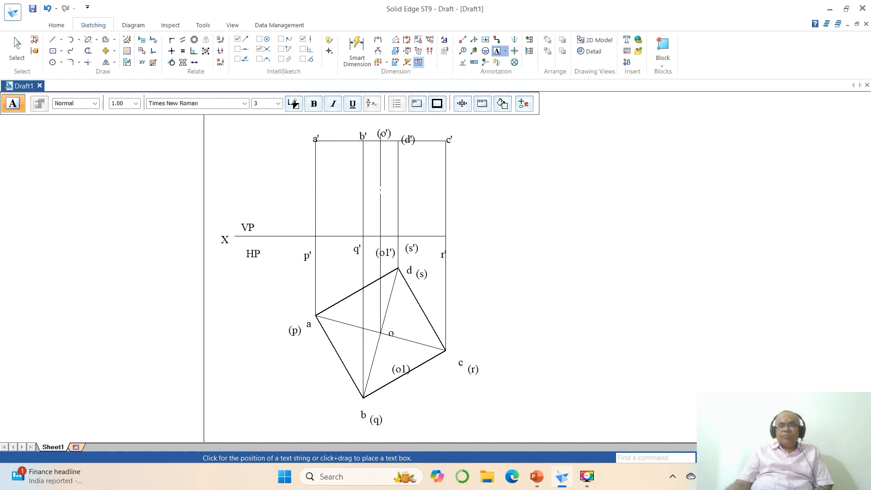
# Move the label a in the top view closer to its corner
pyautogui.click(723, 458)
pyautogui.click(262, 237)
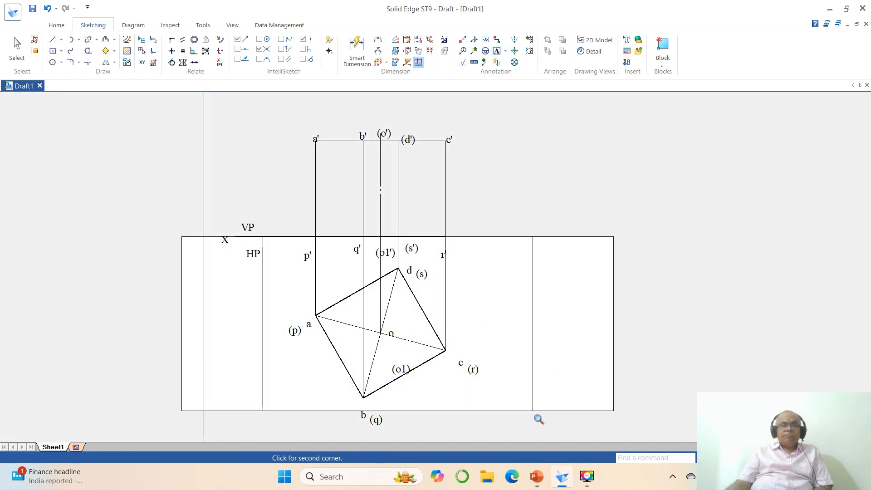
pyautogui.click(541, 432)
pyautogui.click(106, 51)
pyautogui.click(271, 250)
pyautogui.click(288, 294)
pyautogui.click(294, 275)
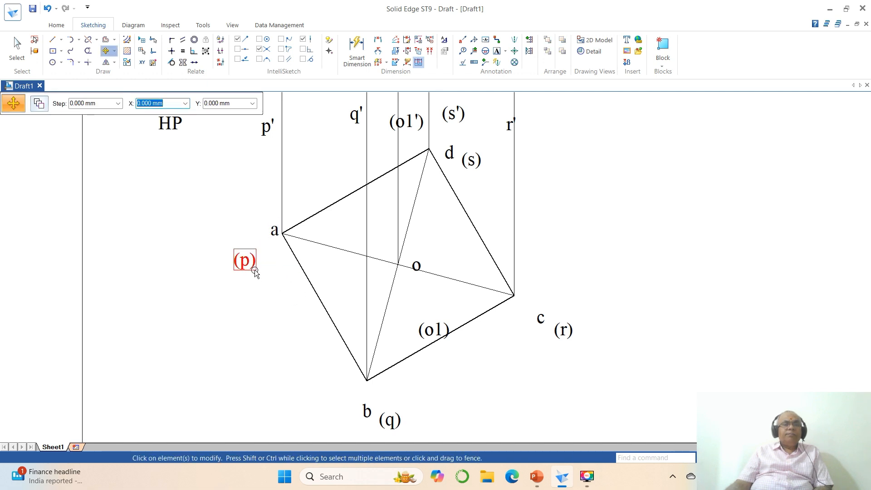
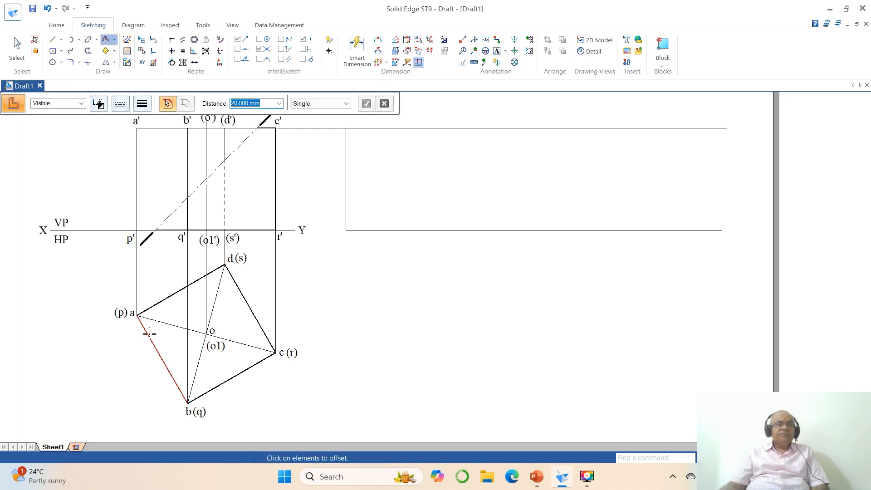
# Offset the development's first vertical edge four times in succession at 40 mm spacing
pyautogui.write('40')
pyautogui.press('Return')
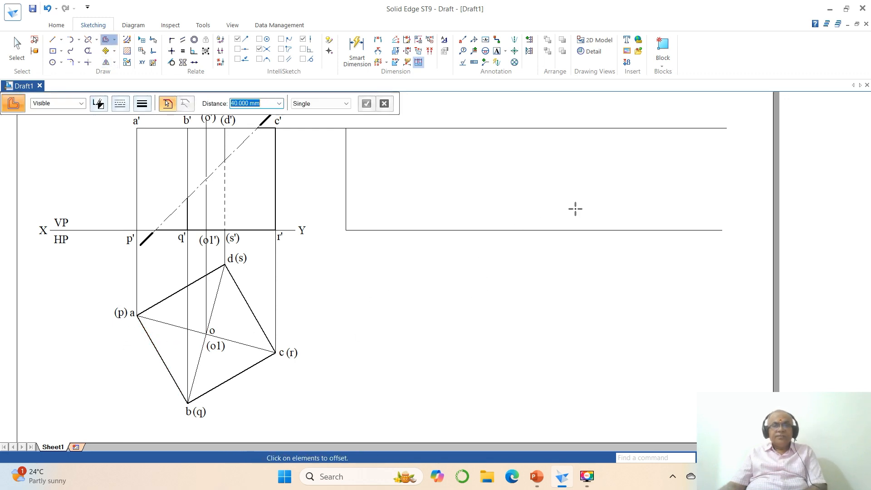
pyautogui.click(349, 162)
pyautogui.click(431, 163)
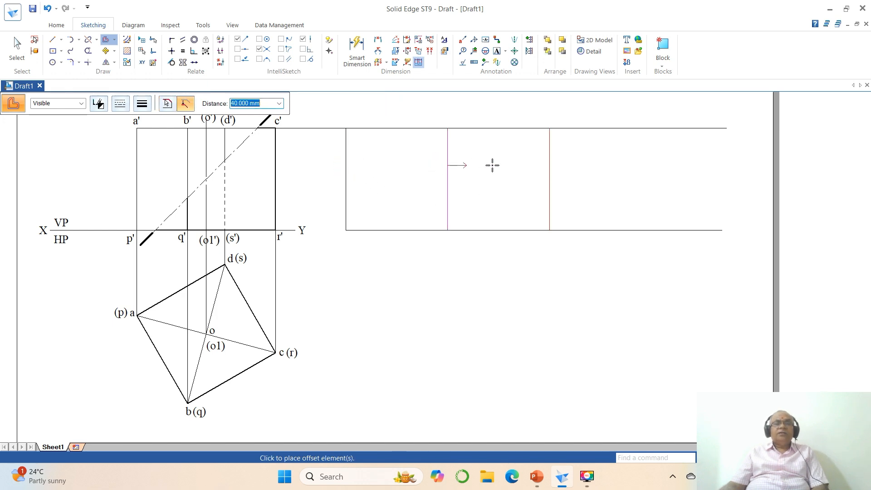
pyautogui.click(542, 174)
pyautogui.click(660, 171)
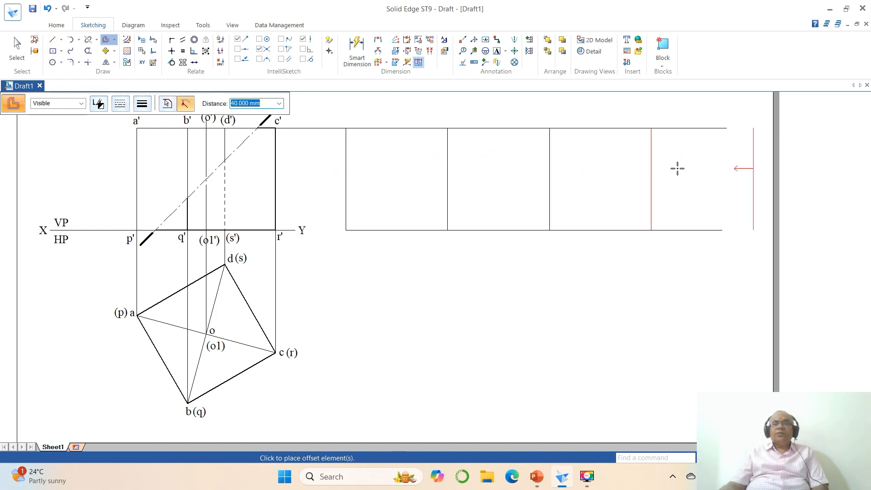
pyautogui.click(677, 168)
# Extend the development's horizontal lines to meet the last vertical edge at its corners
pyautogui.click(88, 62)
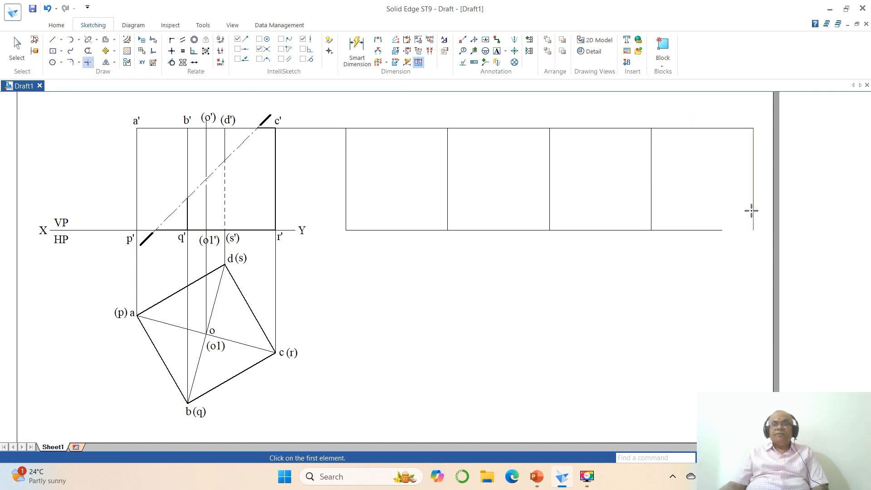
pyautogui.click(723, 231)
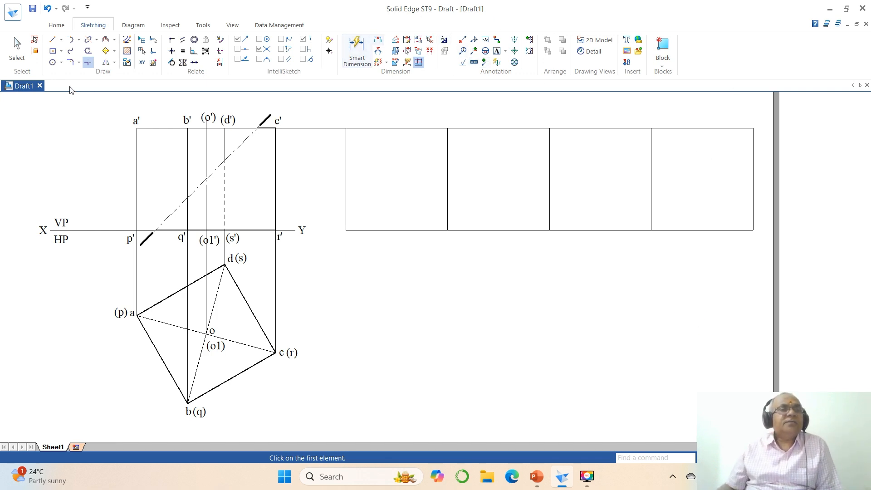
# Split the extended upper line at the development's first vertical edge
pyautogui.click(89, 40)
pyautogui.click(368, 128)
pyautogui.click(346, 128)
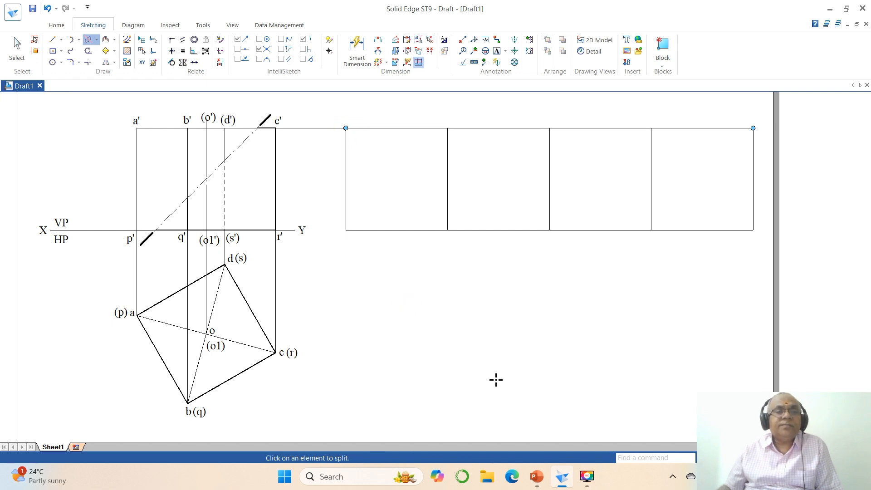
pyautogui.click(181, 290)
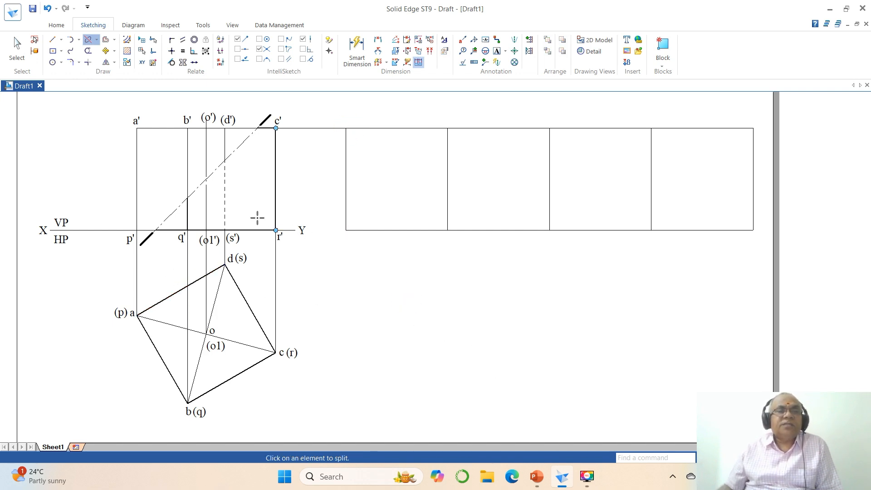
# Label the upper ends of the development's vertical edges A, B, C, D and A in order
pyautogui.click(497, 50)
pyautogui.click(345, 119)
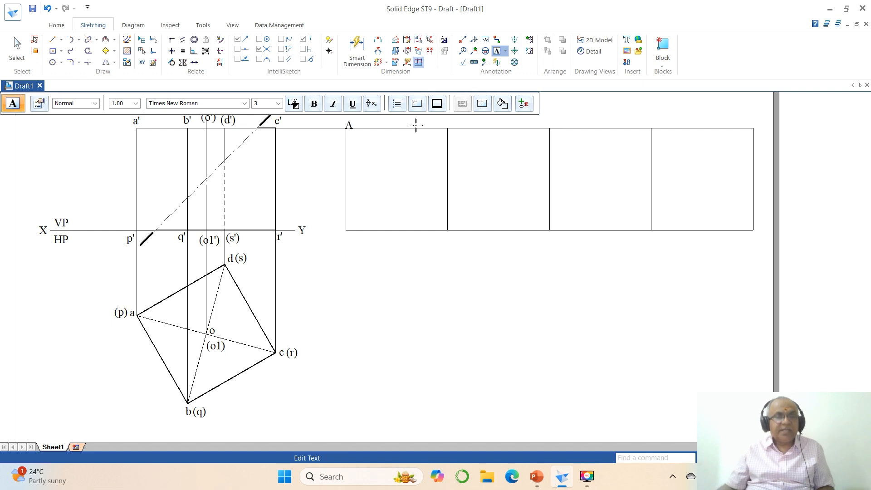
pyautogui.click(448, 122)
pyautogui.write('B')
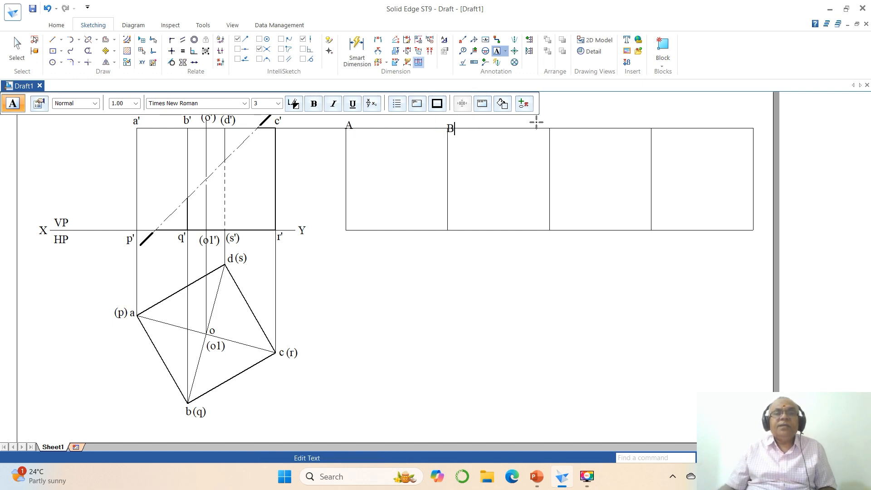
pyautogui.click(652, 117)
pyautogui.write('D')
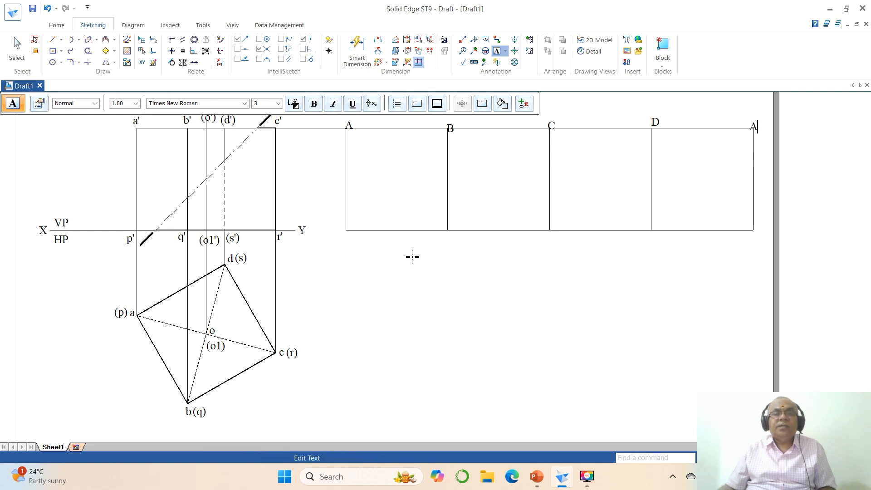
# Label the lower ends of the development's vertical edges P, Q, R, S and P in order
pyautogui.click(339, 247)
pyautogui.click(343, 243)
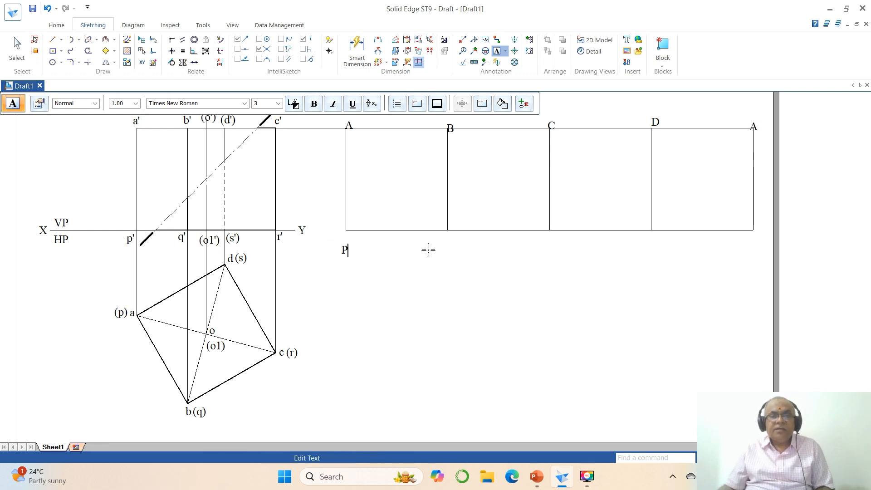
pyautogui.click(445, 248)
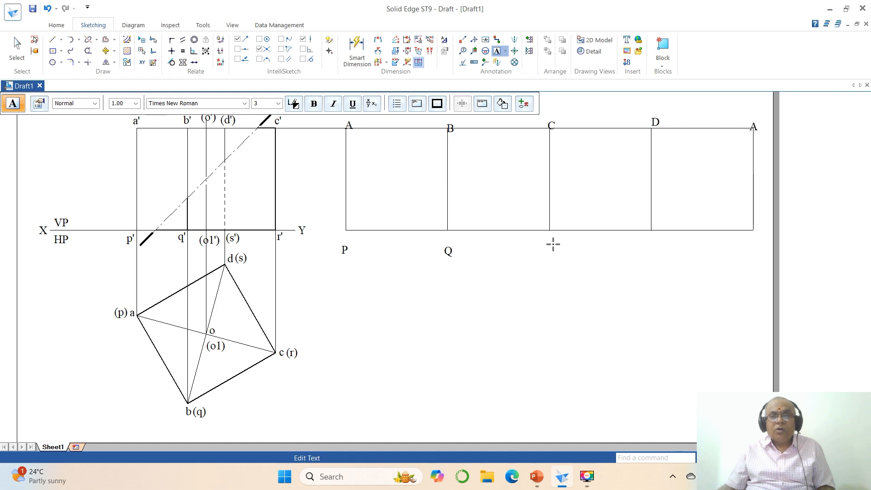
pyautogui.click(647, 244)
pyautogui.write('S')
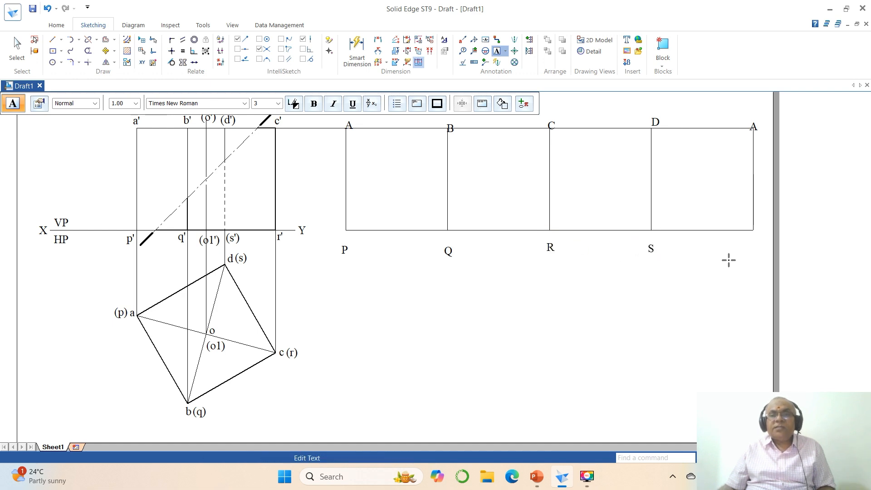
pyautogui.click(747, 243)
pyautogui.click(709, 291)
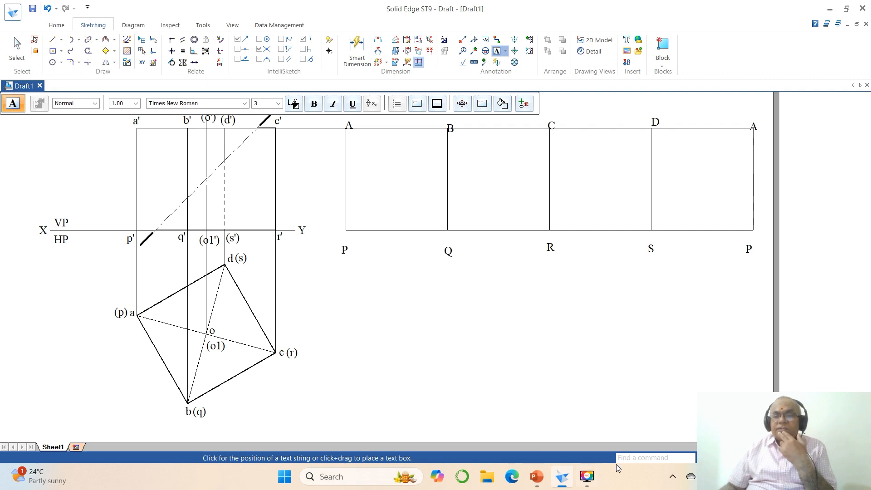
# Move the development's first A label and the B label just above the upper line at their edges
pyautogui.click(755, 458)
pyautogui.click(732, 458)
pyautogui.click(239, 170)
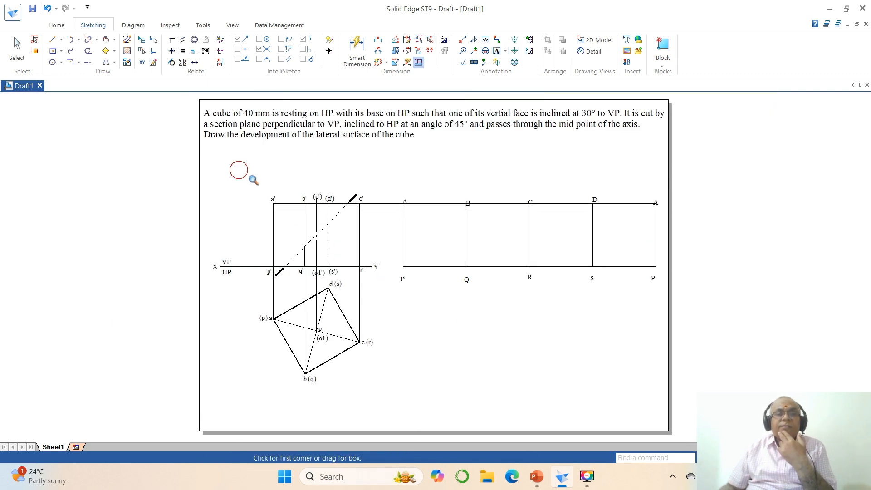
pyautogui.click(680, 320)
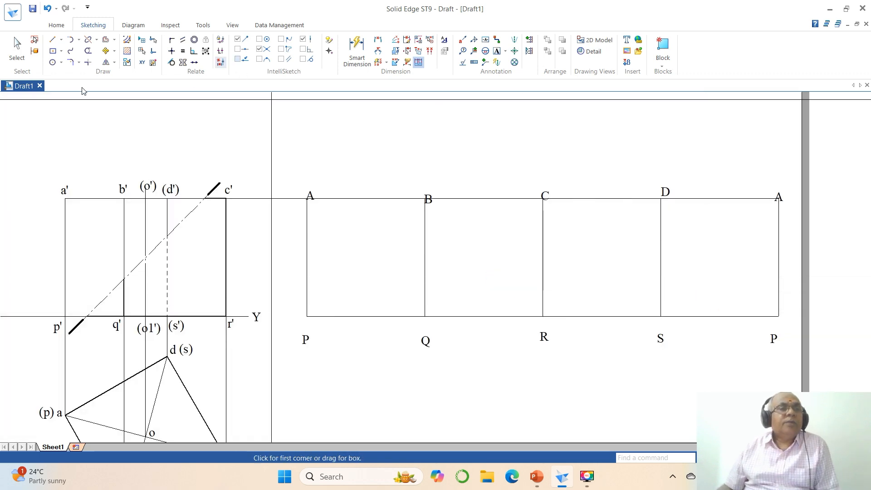
pyautogui.click(105, 53)
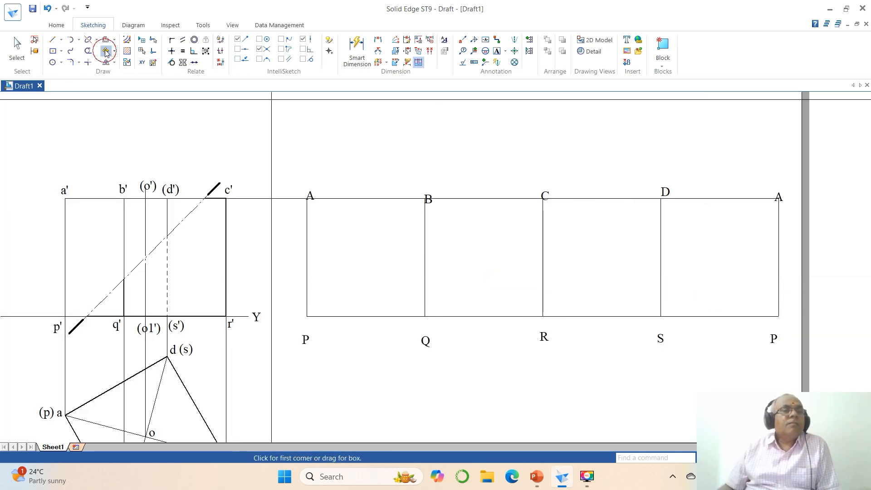
pyautogui.click(311, 196)
pyautogui.click(344, 187)
pyautogui.click(341, 181)
pyautogui.click(426, 197)
pyautogui.click(486, 228)
pyautogui.click(483, 218)
# Move the development's C, D and last A labels just above the upper line at their edges
pyautogui.click(545, 197)
pyautogui.click(576, 222)
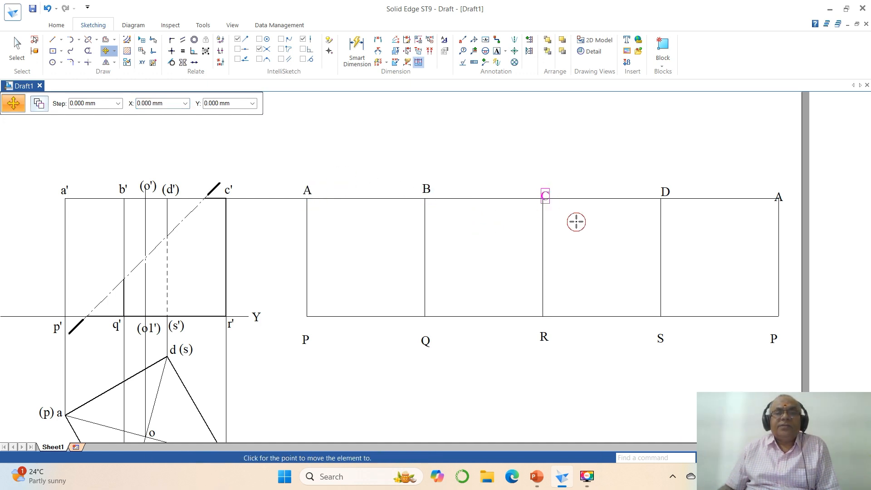
pyautogui.click(573, 216)
pyautogui.click(665, 199)
pyautogui.click(684, 220)
pyautogui.click(677, 214)
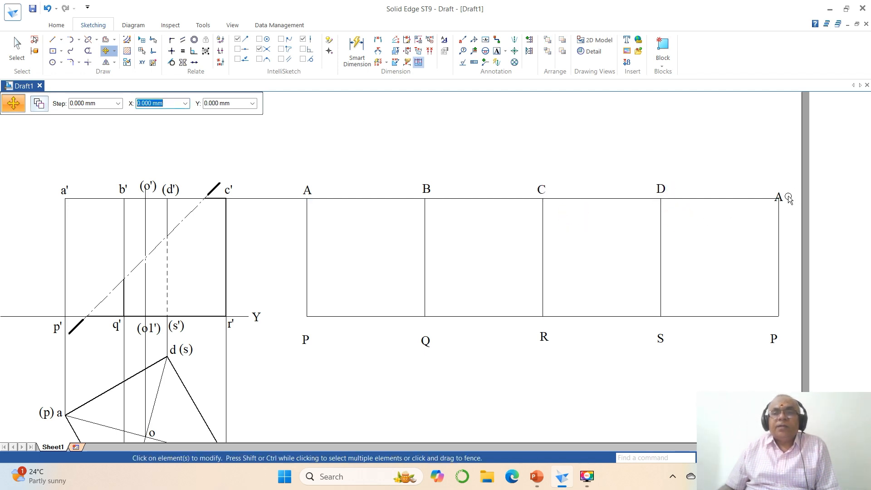
pyautogui.click(789, 198)
pyautogui.click(796, 219)
pyautogui.click(797, 207)
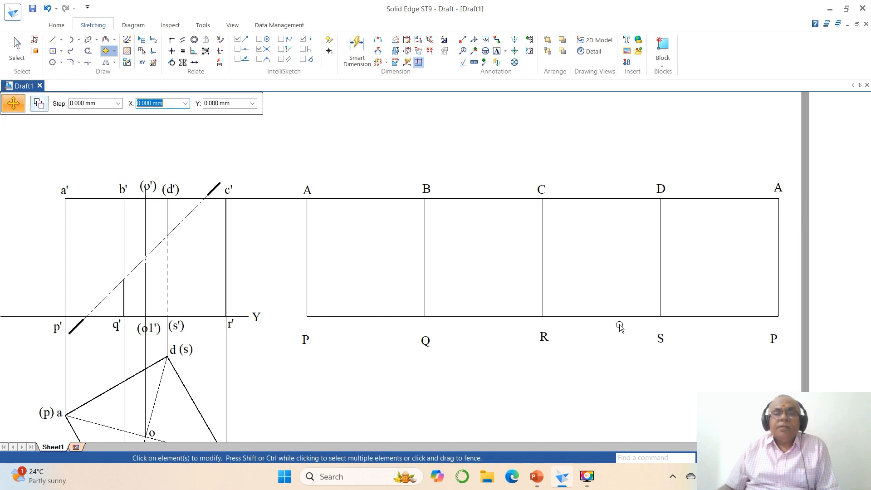
# Move the development's first P label and the Q and R labels up close beneath the lower line
pyautogui.click(311, 342)
pyautogui.click(336, 363)
pyautogui.click(338, 352)
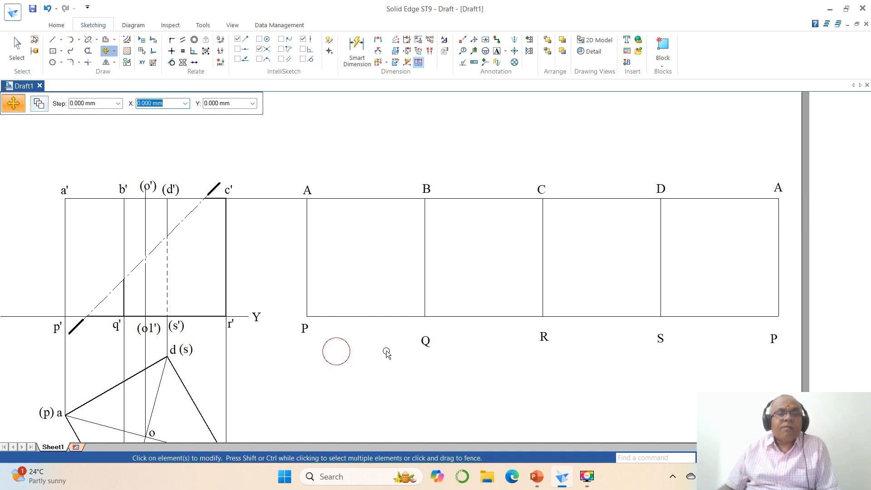
pyautogui.click(426, 342)
pyautogui.click(436, 363)
pyautogui.click(440, 354)
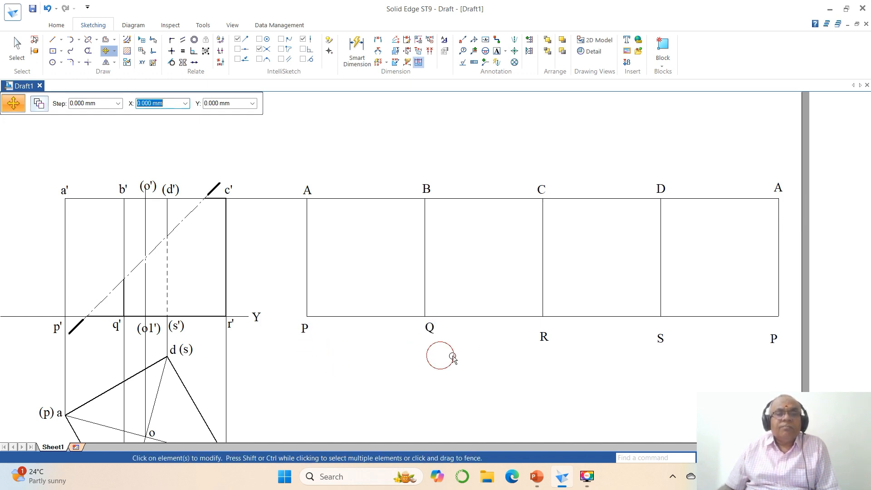
pyautogui.click(542, 338)
pyautogui.click(556, 358)
pyautogui.click(557, 350)
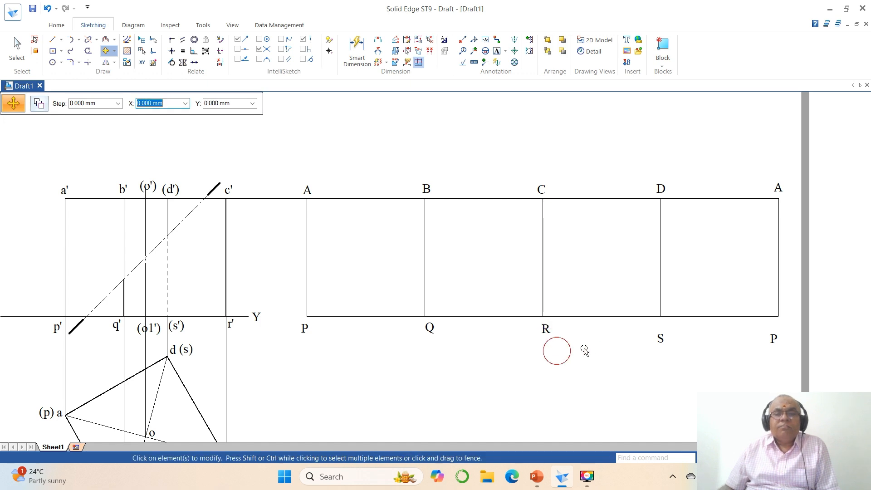
# Move the development's S label and last P label up close beneath the lower line at their edges
pyautogui.click(660, 338)
pyautogui.click(666, 364)
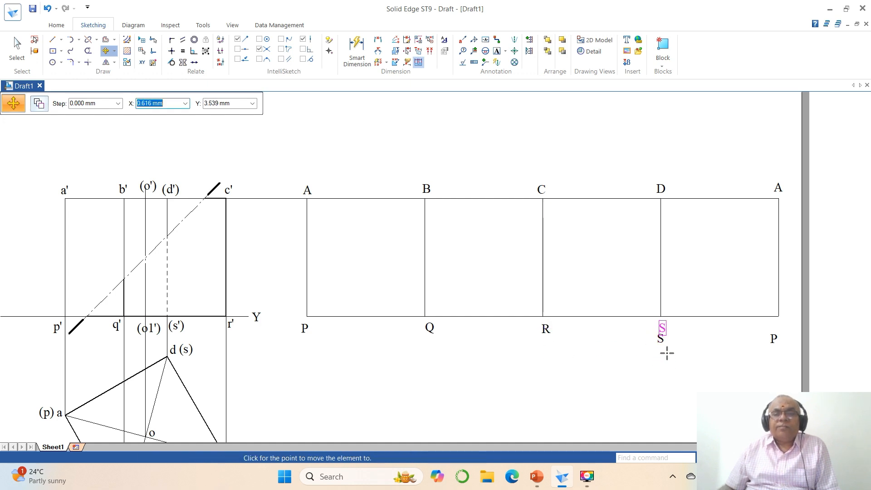
pyautogui.click(667, 353)
pyautogui.click(775, 341)
pyautogui.click(774, 358)
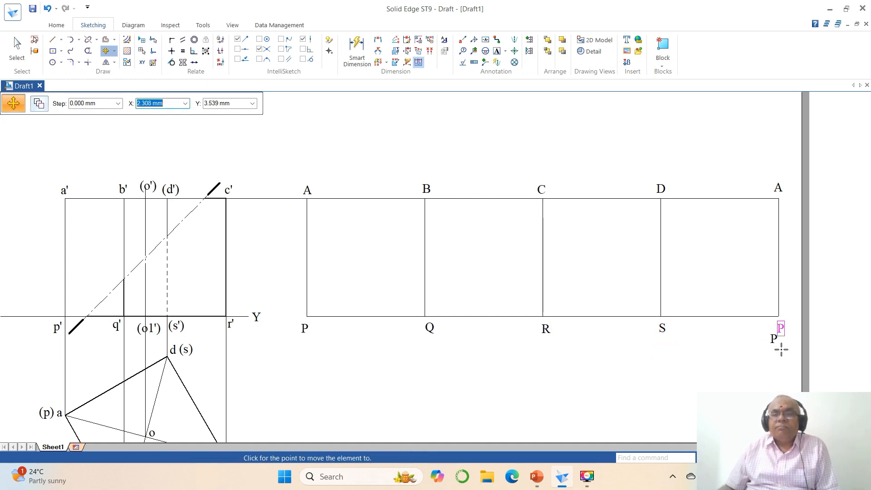
pyautogui.click(782, 349)
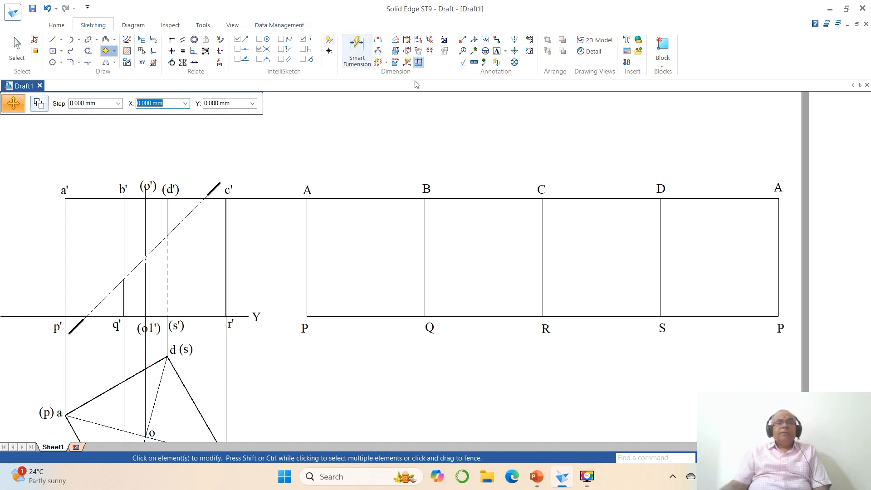
# Label the section plane's cutting points in the front view 1', 2', 3', (4'), (5') and (6')
pyautogui.click(497, 51)
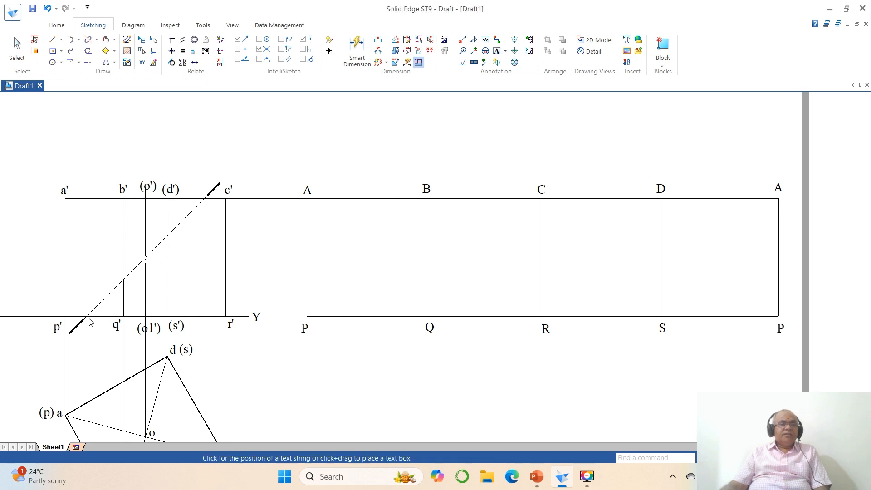
pyautogui.click(88, 329)
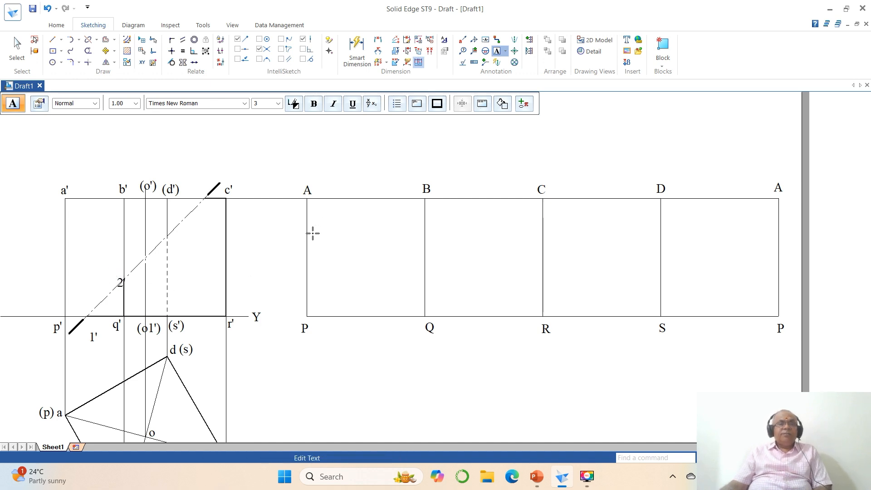
pyautogui.click(203, 210)
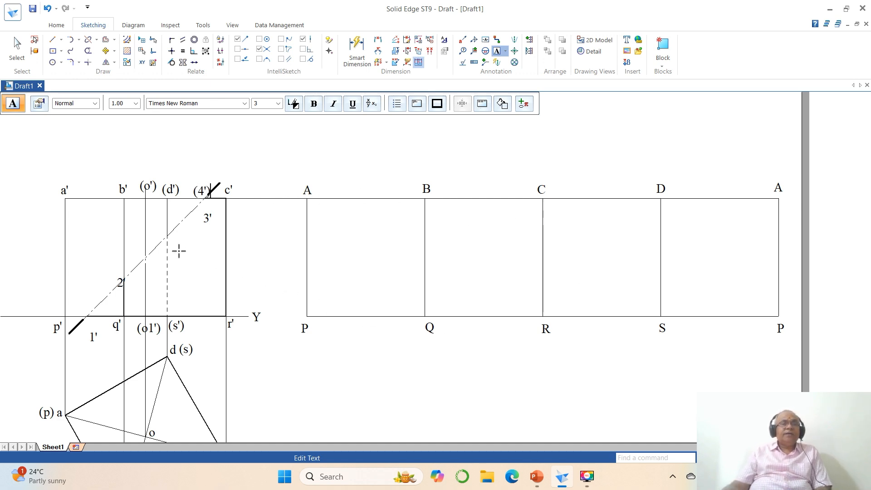
pyautogui.click(158, 230)
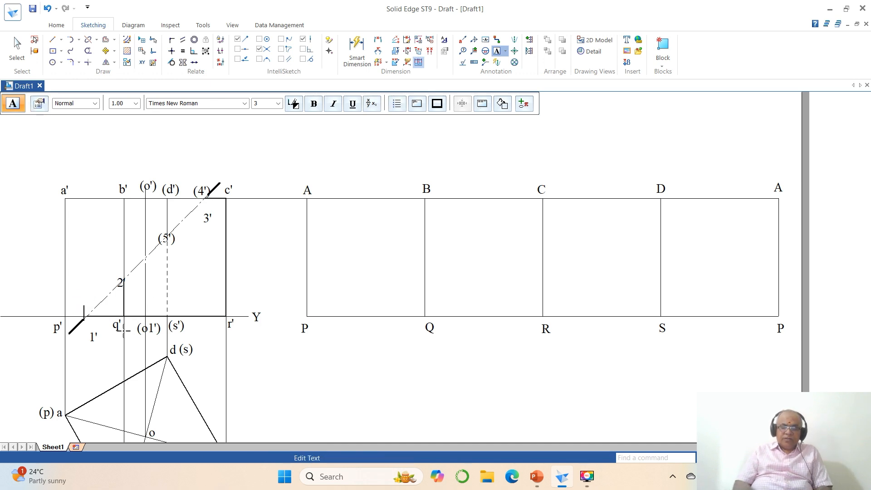
pyautogui.write(')')
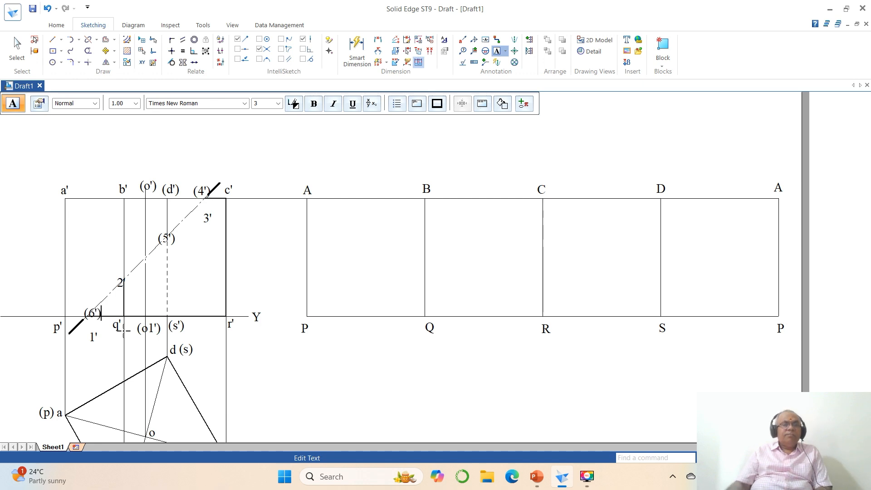
pyautogui.click(123, 330)
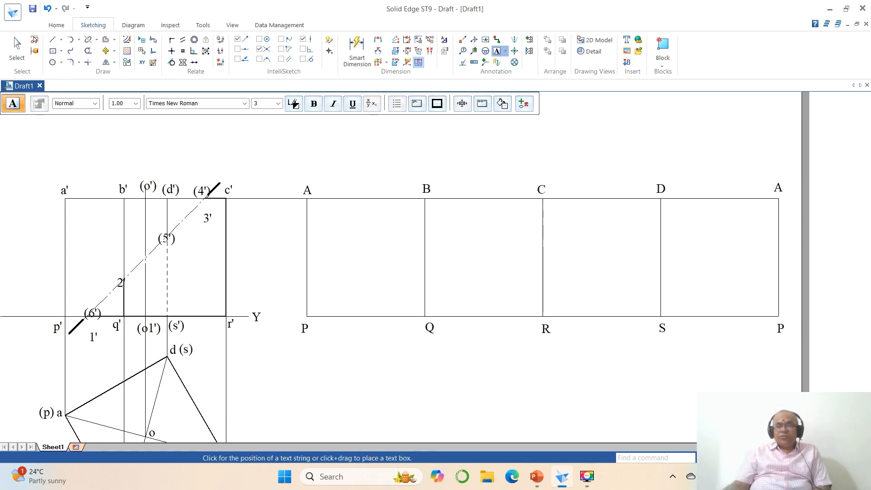
# Move the front view labels (6'), 1' and 2' clear of the lines, beside their cutting points
pyautogui.click(753, 458)
pyautogui.click(54, 171)
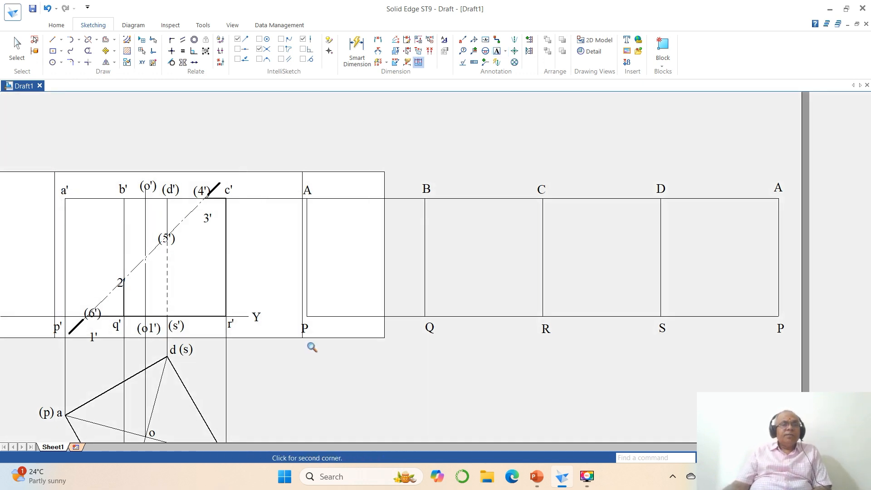
pyautogui.click(344, 362)
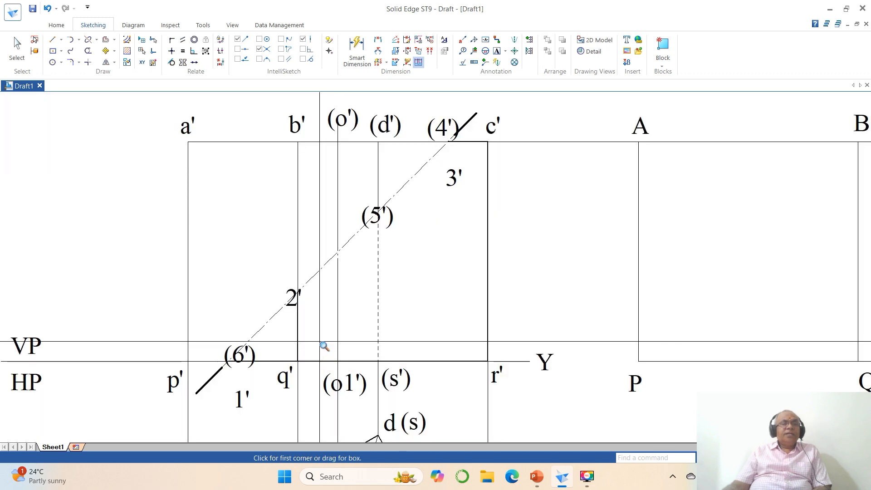
pyautogui.click(106, 52)
pyautogui.click(240, 357)
pyautogui.click(284, 376)
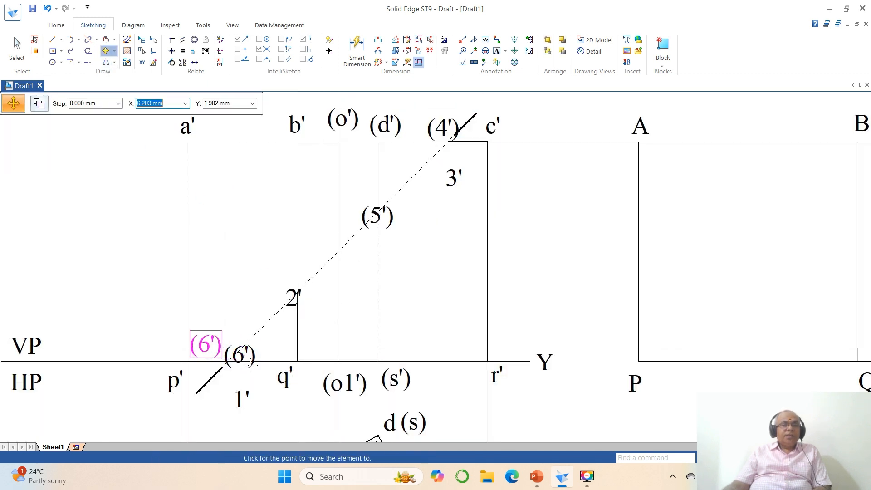
pyautogui.click(221, 349)
pyautogui.click(242, 400)
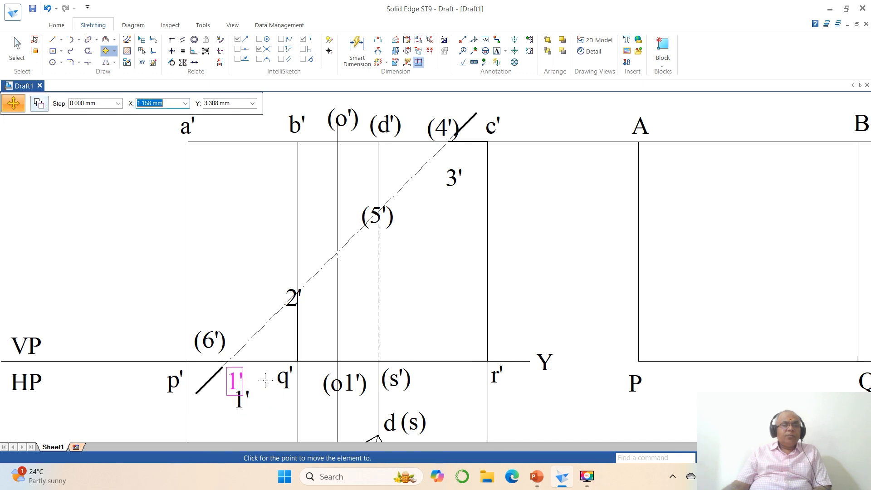
pyautogui.click(266, 380)
pyautogui.click(293, 298)
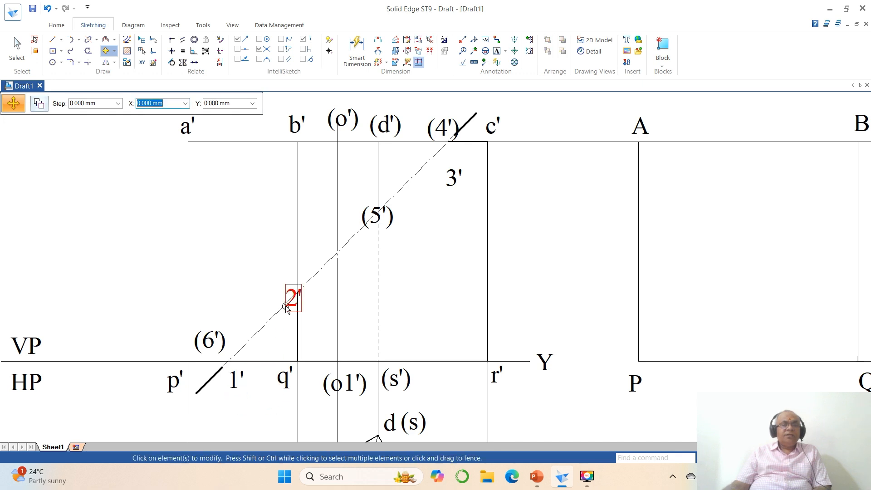
pyautogui.click(322, 313)
# Move the front view labels (5'), 3' and (4') clear of the section line, beside their cutting points
pyautogui.click(380, 219)
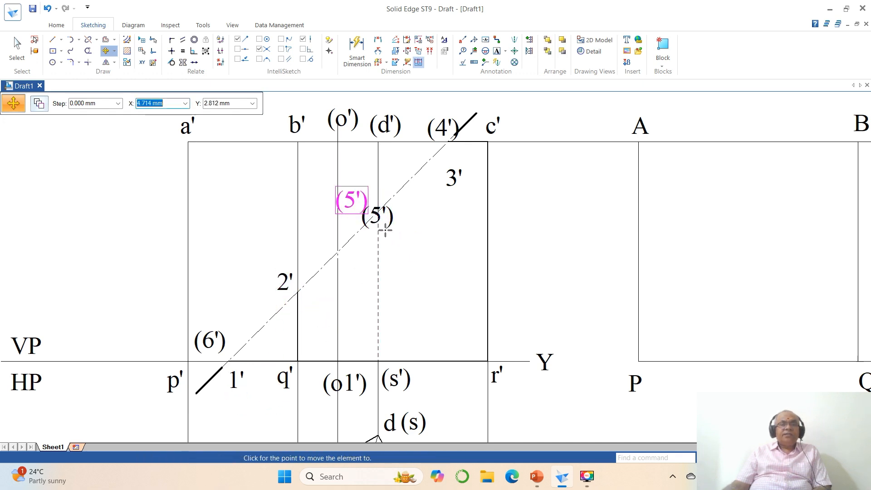
pyautogui.click(385, 229)
pyautogui.click(452, 197)
pyautogui.click(462, 214)
pyautogui.click(465, 198)
pyautogui.click(443, 134)
pyautogui.click(446, 182)
pyautogui.click(439, 173)
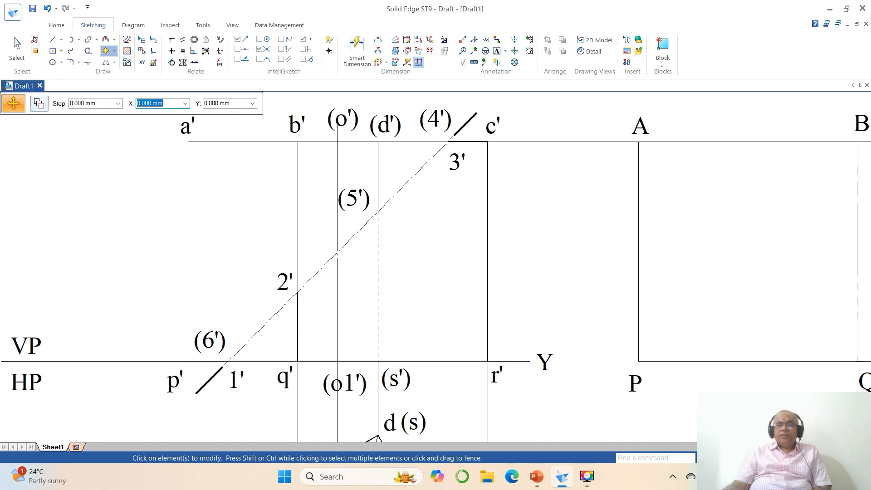
# Draw a vertical projector from point 1' down through the top view and trim it at edge ab
pyautogui.click(768, 458)
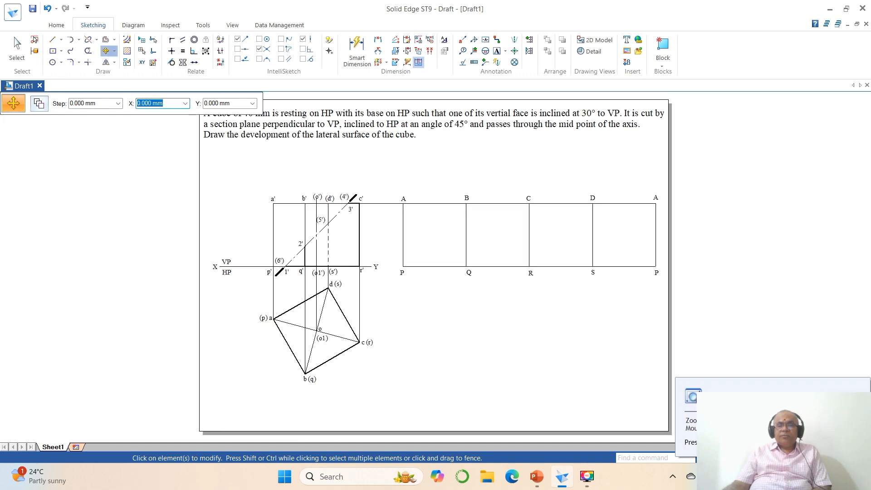
pyautogui.click(221, 182)
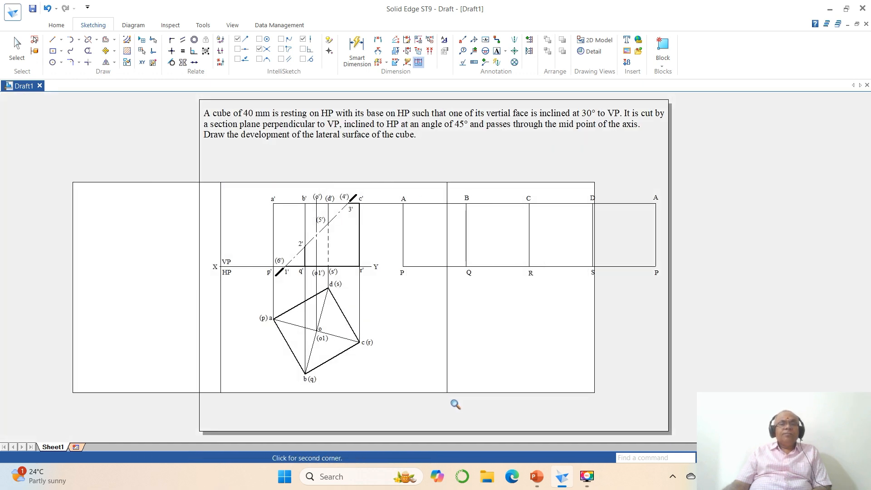
pyautogui.click(463, 410)
pyautogui.click(53, 40)
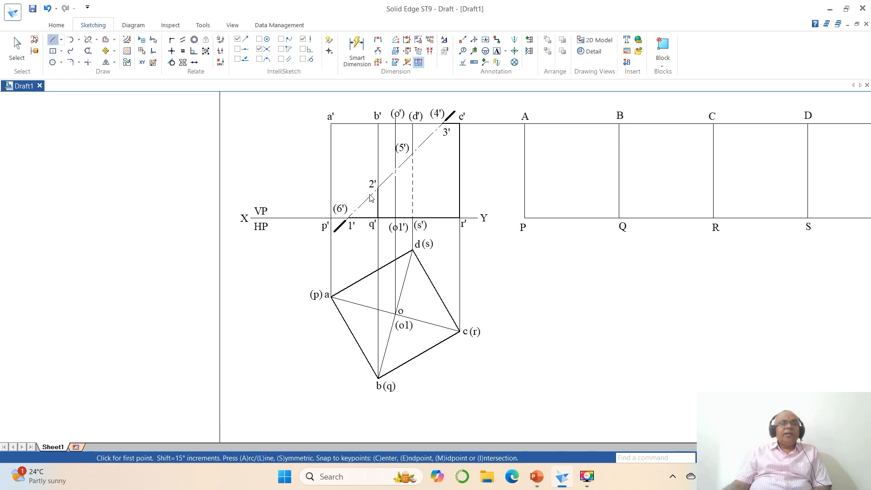
pyautogui.click(349, 218)
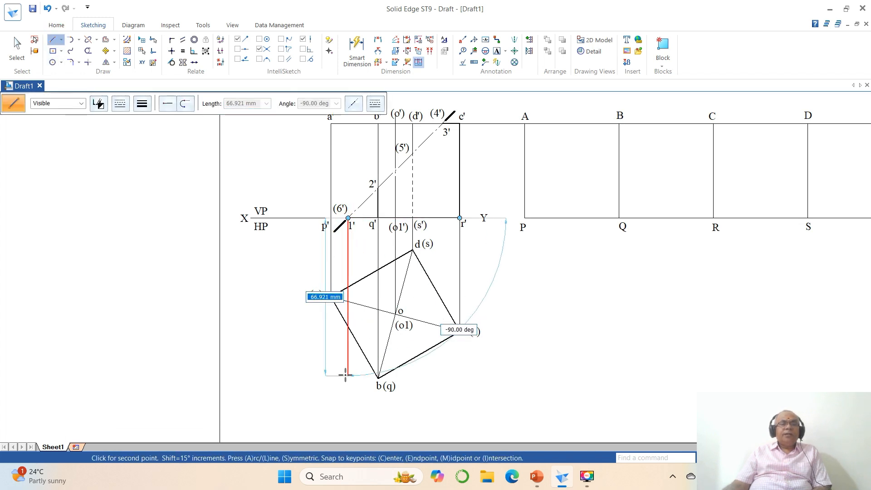
pyautogui.click(349, 370)
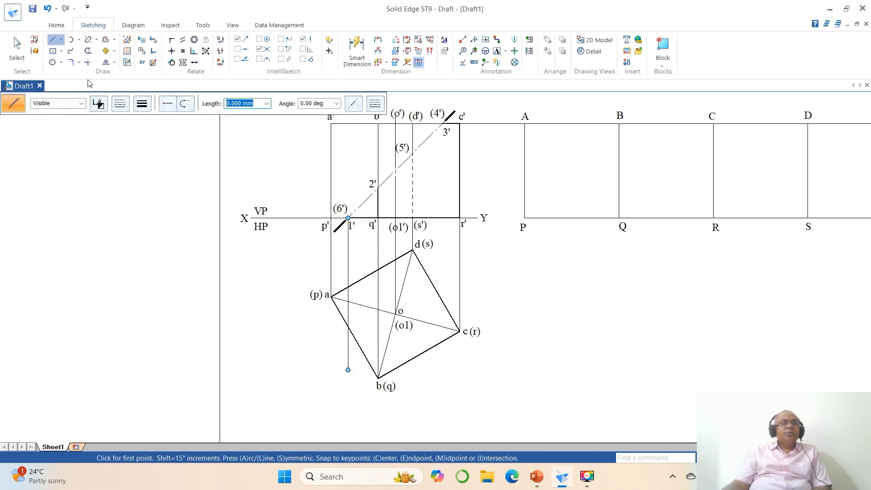
pyautogui.click(88, 51)
pyautogui.click(348, 354)
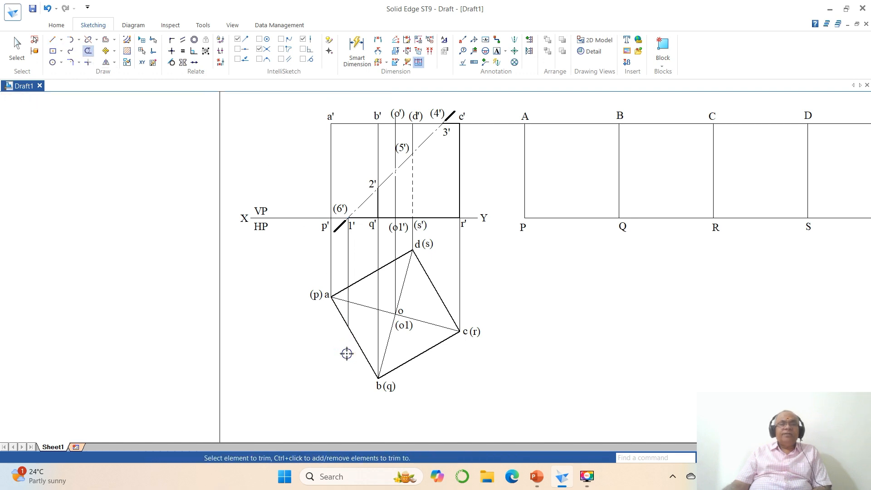
# Draw a vertical projector from point 3' down through the top view and trim it at edge bc
pyautogui.click(53, 40)
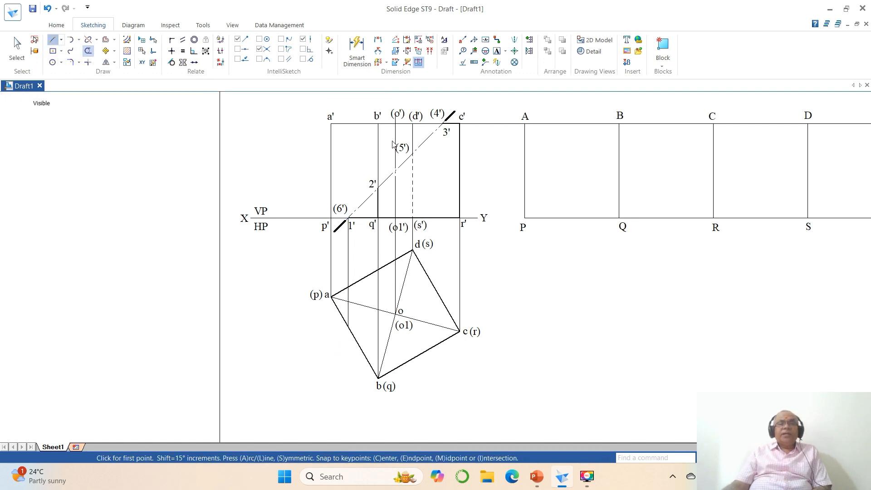
pyautogui.click(446, 122)
pyautogui.rightClick(473, 172)
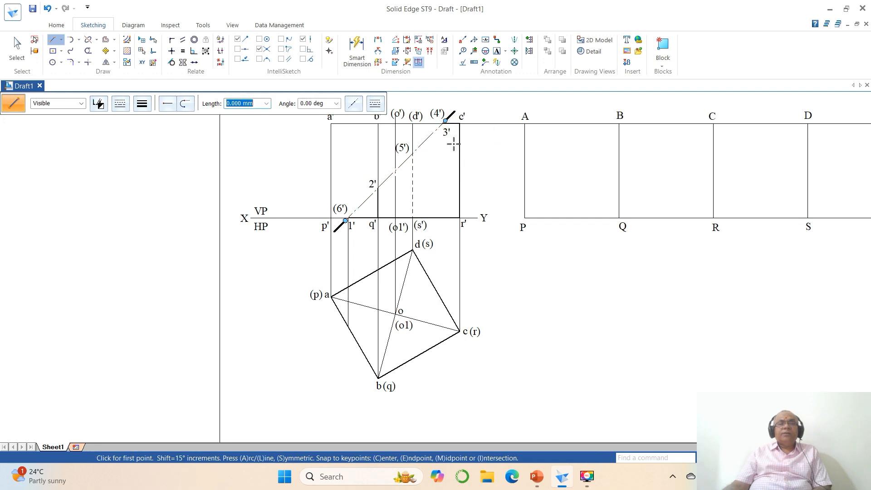
pyautogui.click(442, 123)
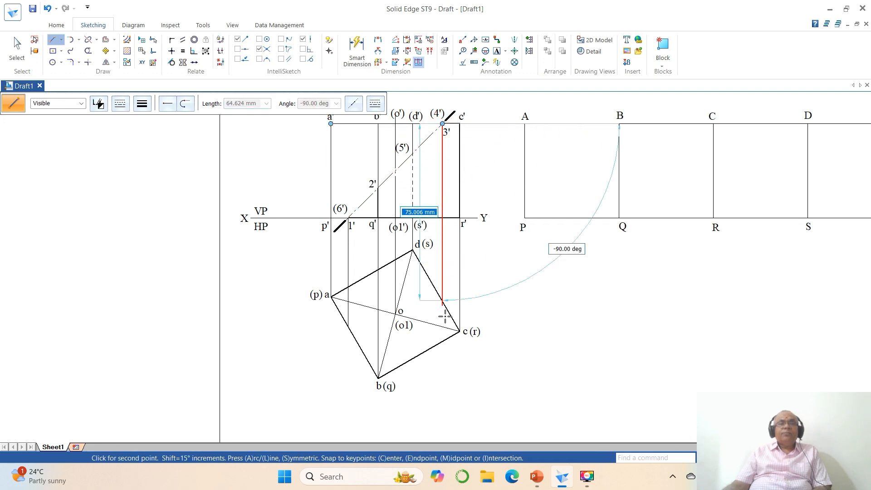
pyautogui.click(443, 375)
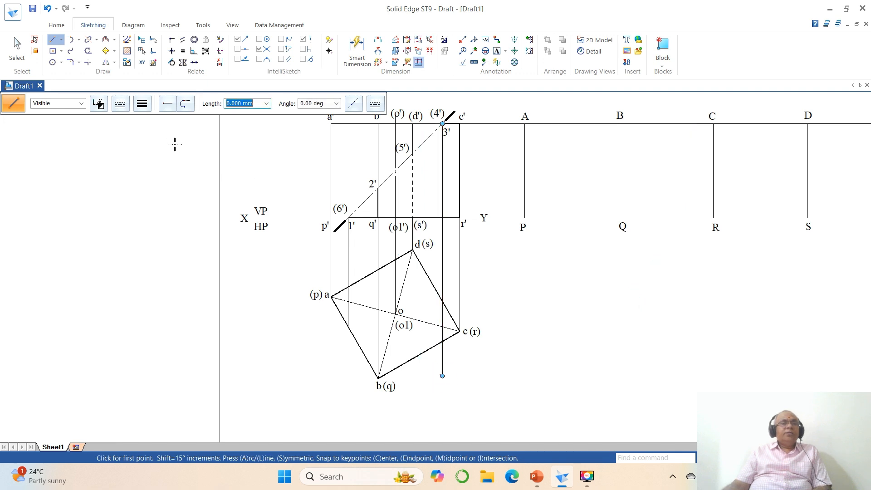
pyautogui.click(88, 50)
pyautogui.click(443, 366)
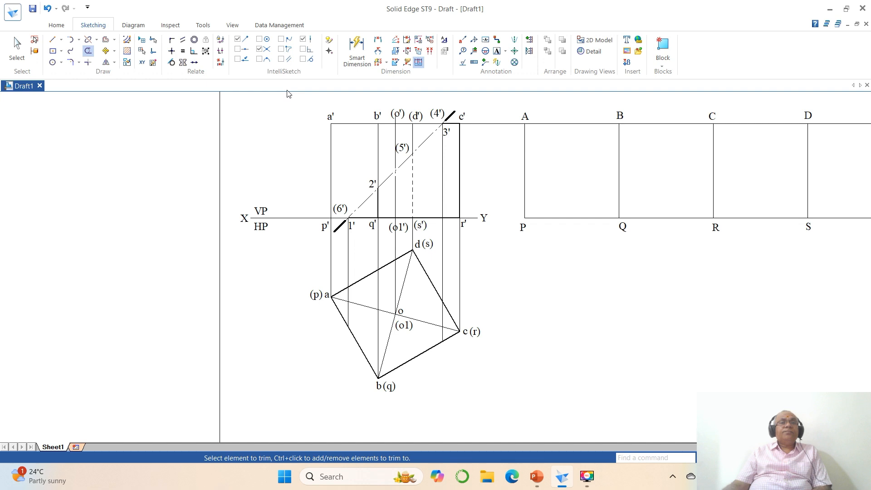
# Label the cutting points in the top view 1, 6, 3 and 4 where the projectors meet the square's edges
pyautogui.click(498, 51)
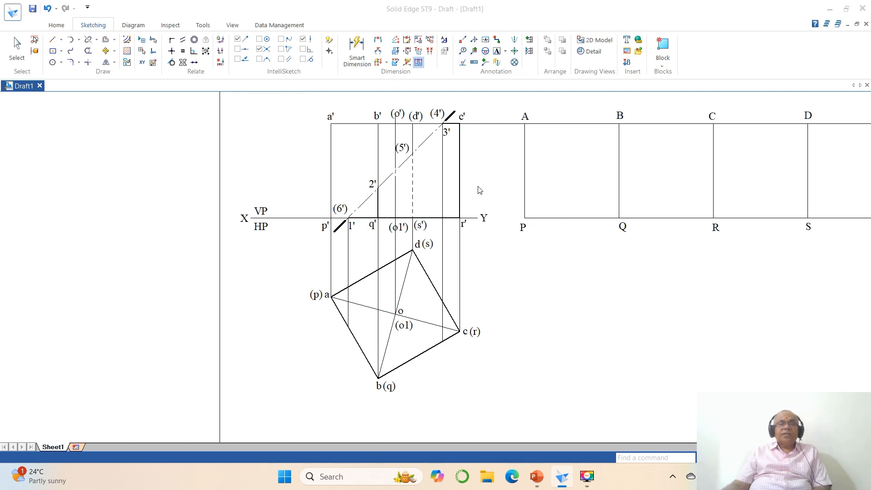
pyautogui.click(343, 336)
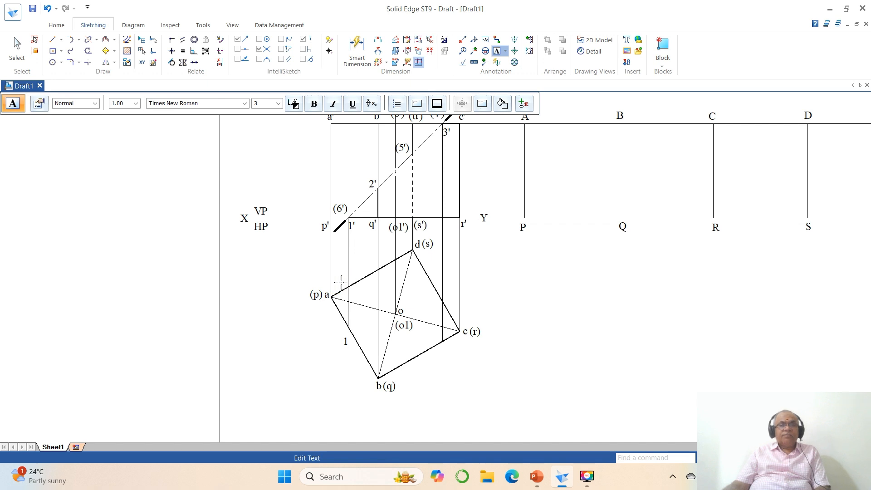
pyautogui.click(444, 352)
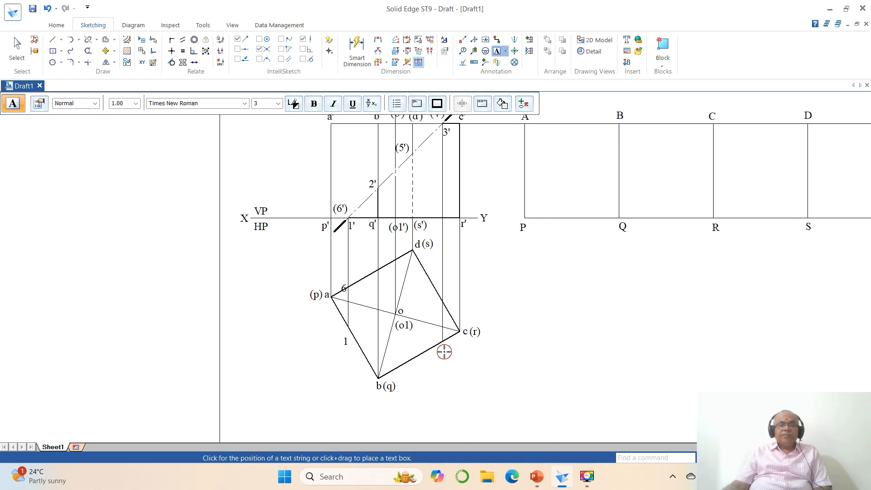
pyautogui.click(447, 297)
pyautogui.write('4')
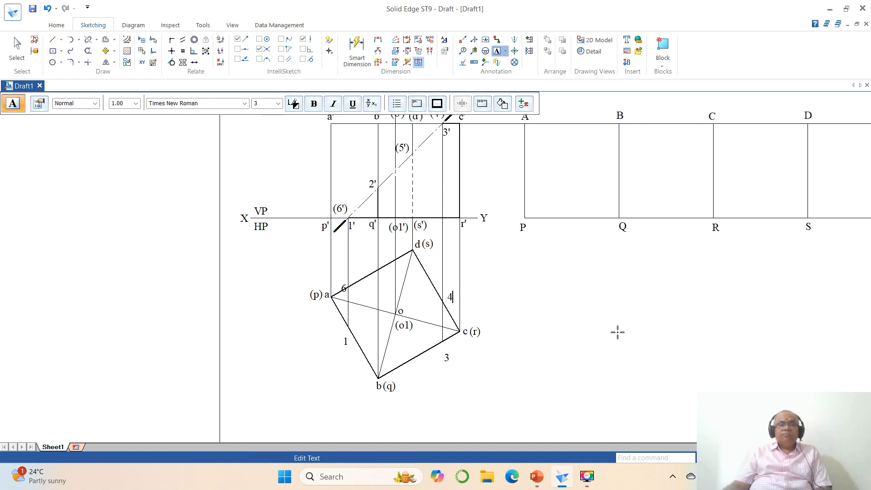
pyautogui.click(618, 333)
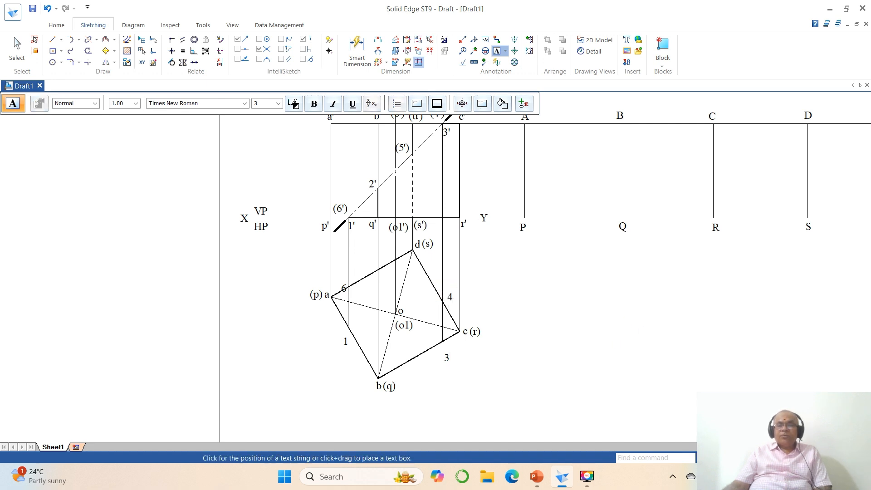
# Move the top view labels 1 and 6 clear of the edges, beside their cutting points on ab and ad
pyautogui.click(744, 458)
pyautogui.click(308, 232)
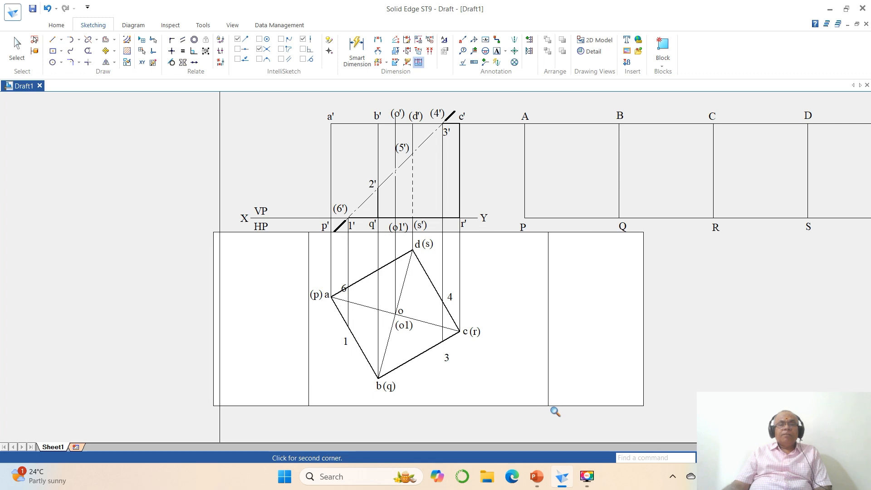
pyautogui.click(554, 408)
pyautogui.click(106, 51)
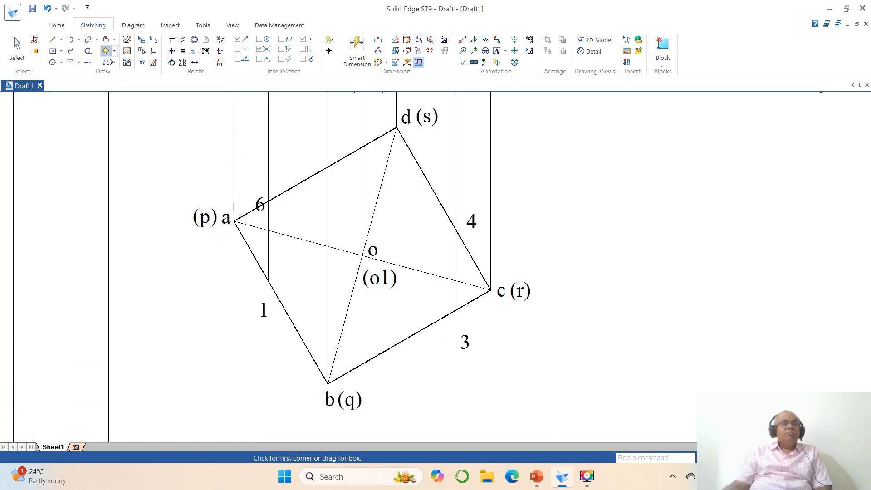
pyautogui.click(266, 314)
pyautogui.click(282, 356)
pyautogui.click(277, 340)
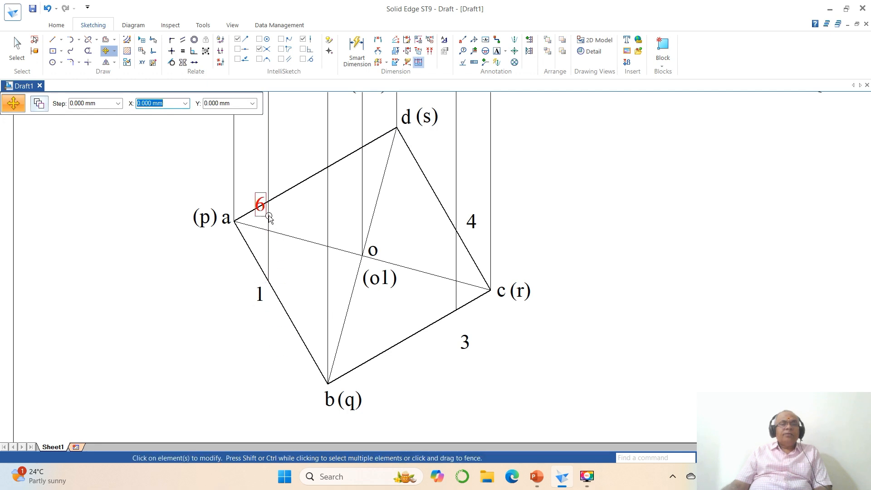
pyautogui.click(260, 205)
pyautogui.click(315, 238)
pyautogui.click(315, 223)
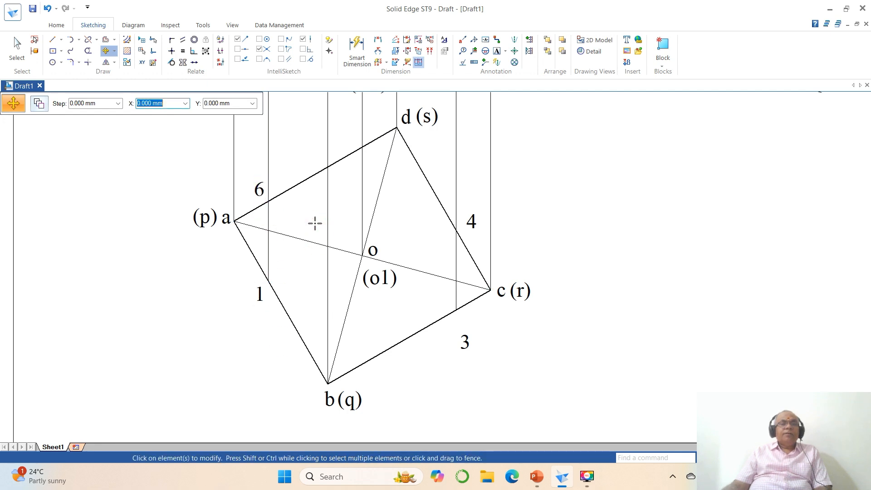
# Move the top view labels 4 and 3 close beside their cutting points on edges cd and bc
pyautogui.click(470, 226)
pyautogui.click(490, 259)
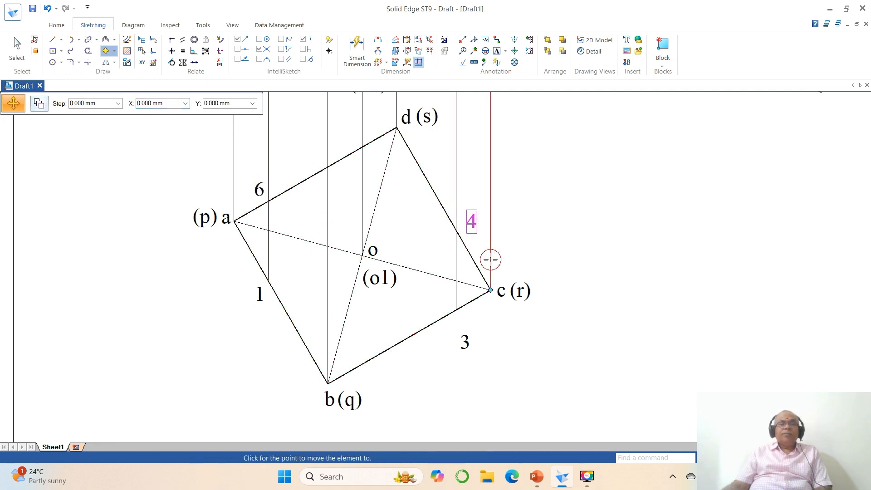
pyautogui.click(485, 257)
pyautogui.click(466, 341)
pyautogui.click(503, 356)
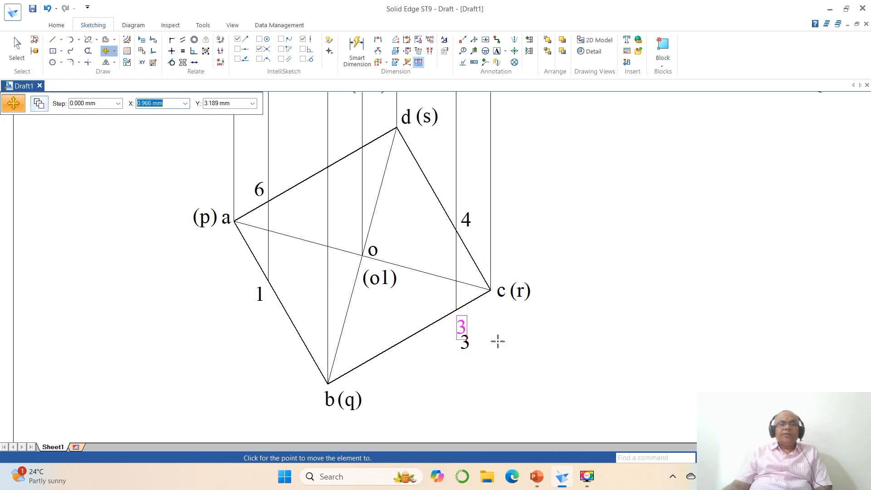
pyautogui.click(484, 318)
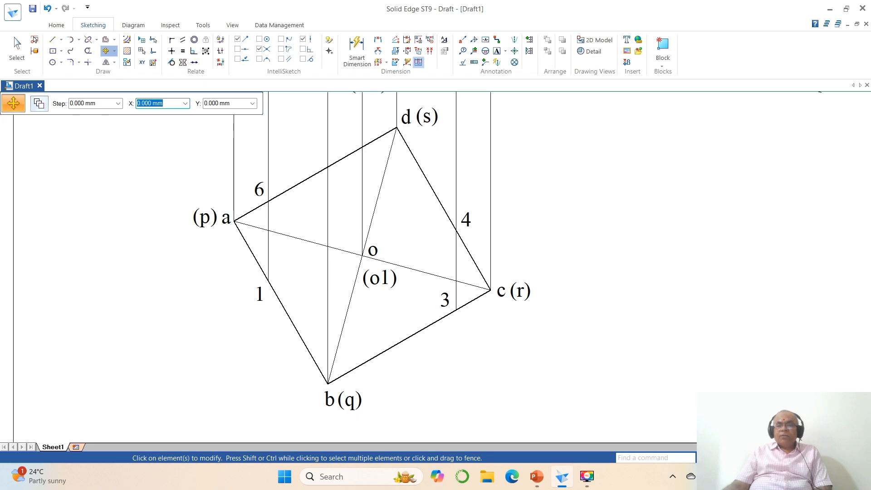
# Close the Windows Update settings window and return to the drawing
pyautogui.middleClick(483, 318)
pyautogui.middleClick(484, 317)
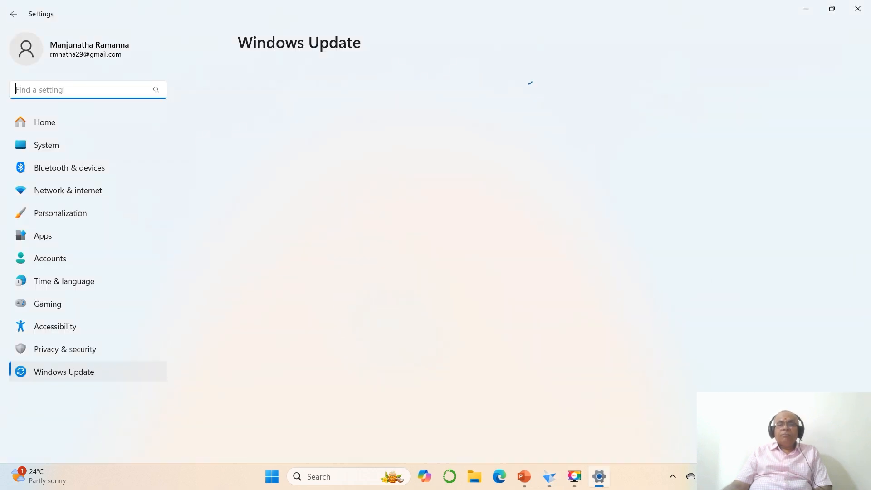
pyautogui.click(854, 17)
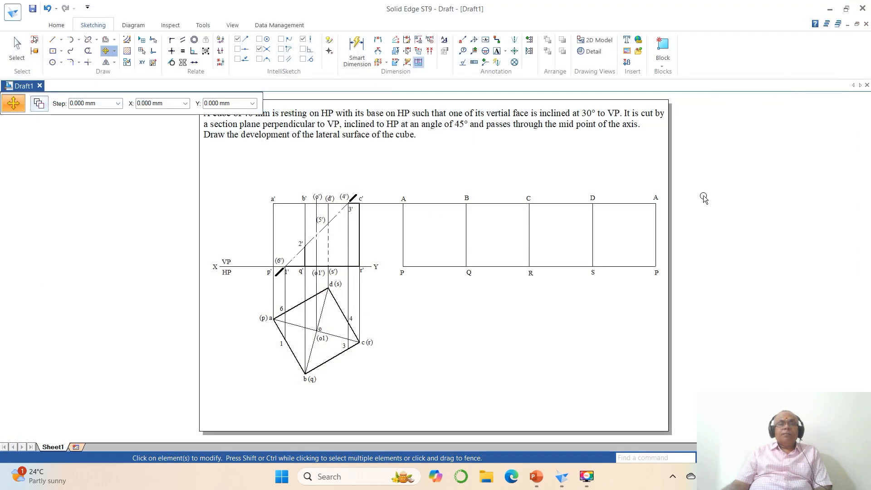
pyautogui.click(732, 458)
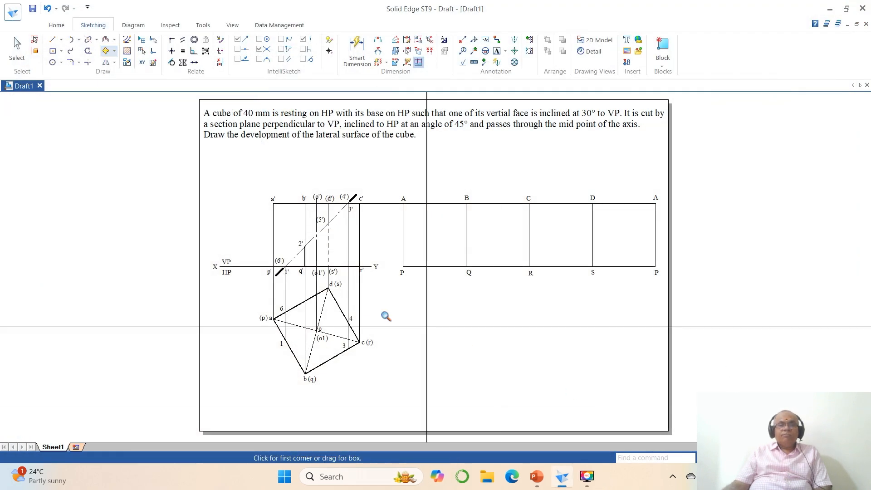
pyautogui.click(206, 157)
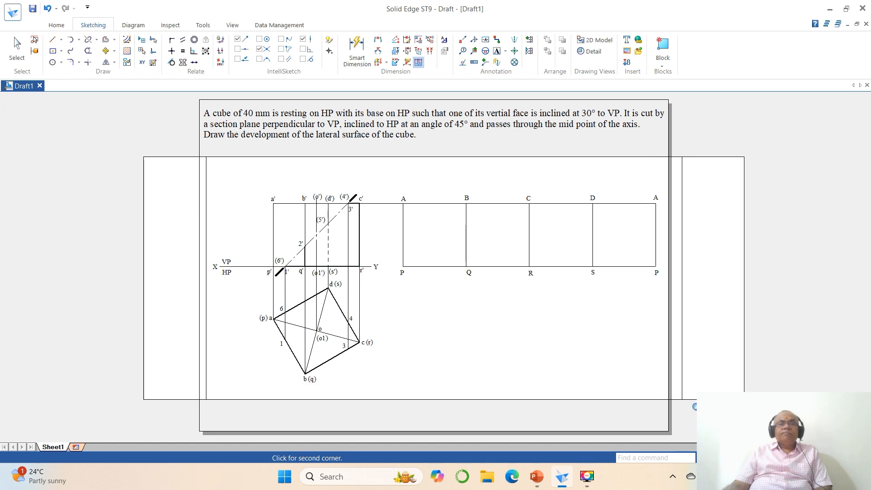
pyautogui.click(697, 400)
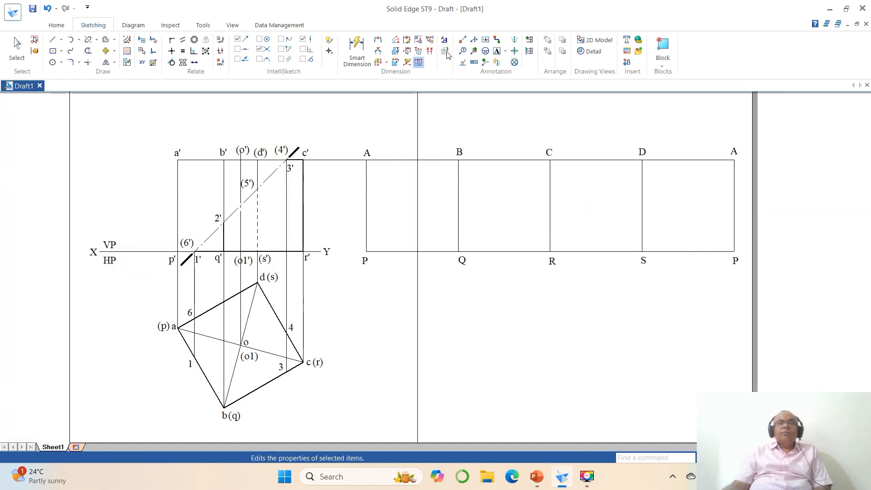
# Modify the ISO (mm) dimension style so that driving, driven, error and connector colours are all black
pyautogui.click(445, 40)
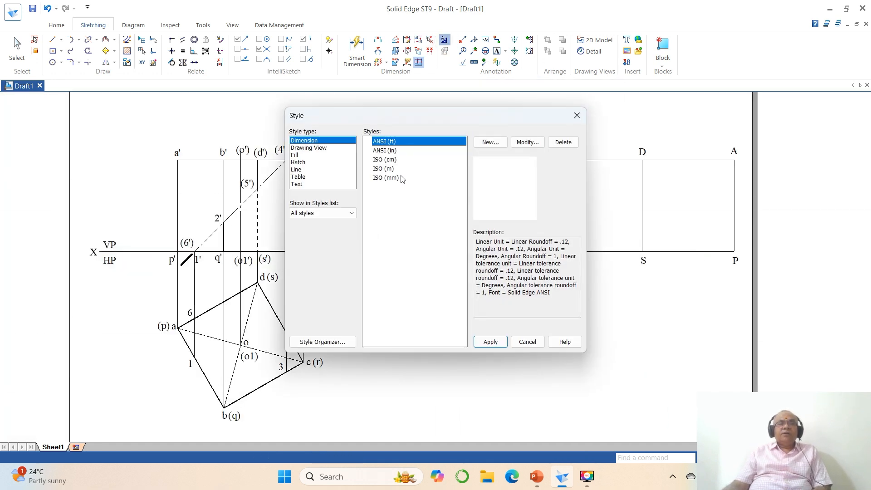
pyautogui.click(386, 177)
pyautogui.click(527, 142)
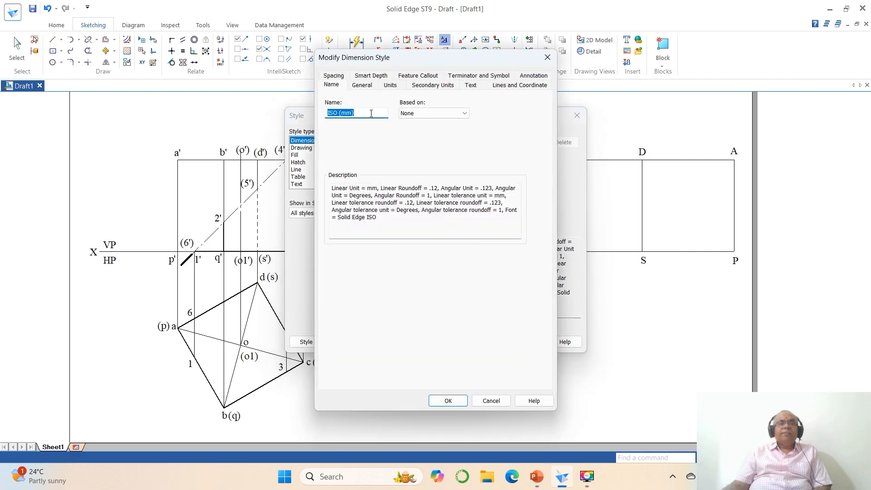
pyautogui.click(363, 85)
pyautogui.click(413, 115)
pyautogui.click(413, 121)
pyautogui.click(415, 129)
pyautogui.click(414, 140)
pyautogui.click(413, 147)
pyautogui.click(410, 160)
pyautogui.click(420, 164)
pyautogui.click(413, 176)
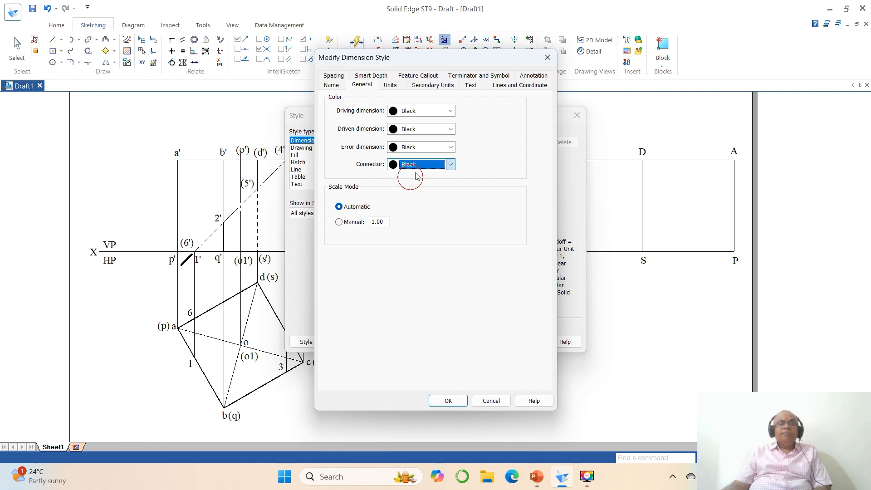
# Set the dimension style's text font to Times New Roman and its font size to 3
pyautogui.click(471, 86)
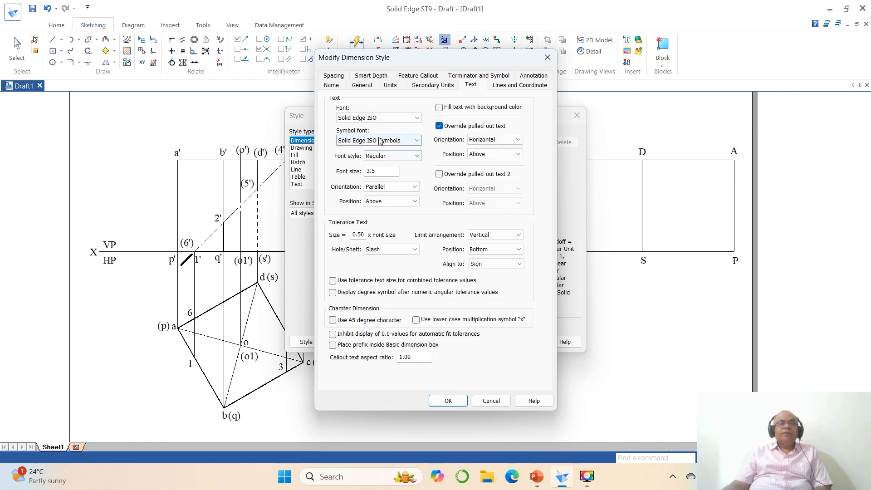
pyautogui.click(404, 120)
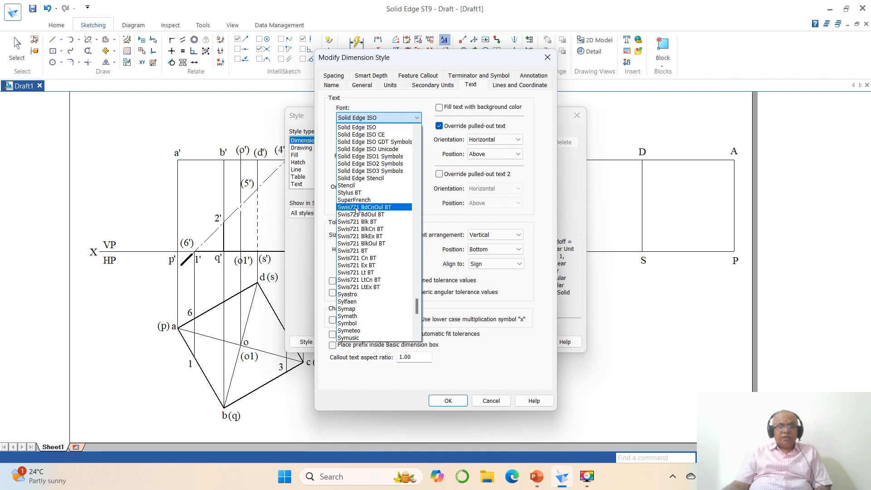
pyautogui.scroll(-2, 368, 301)
pyautogui.scroll(-3, 367, 301)
pyautogui.click(367, 301)
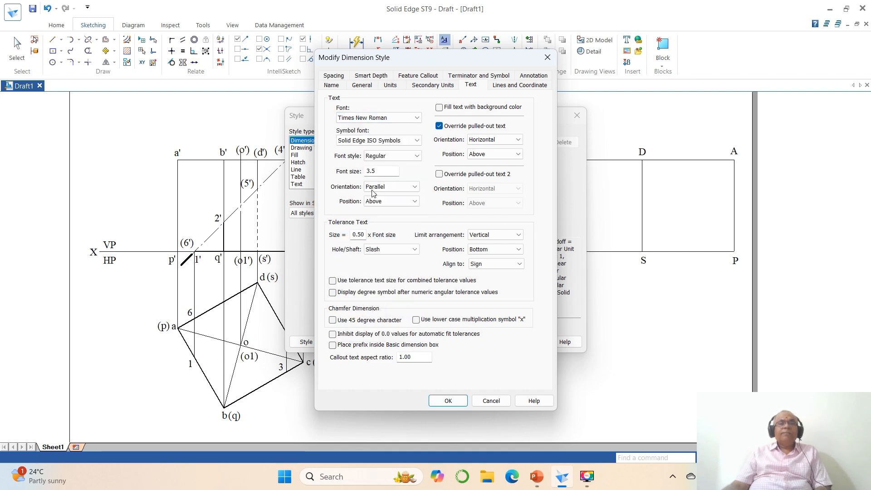
pyautogui.moveTo(383, 171); pyautogui.dragTo(352, 171)
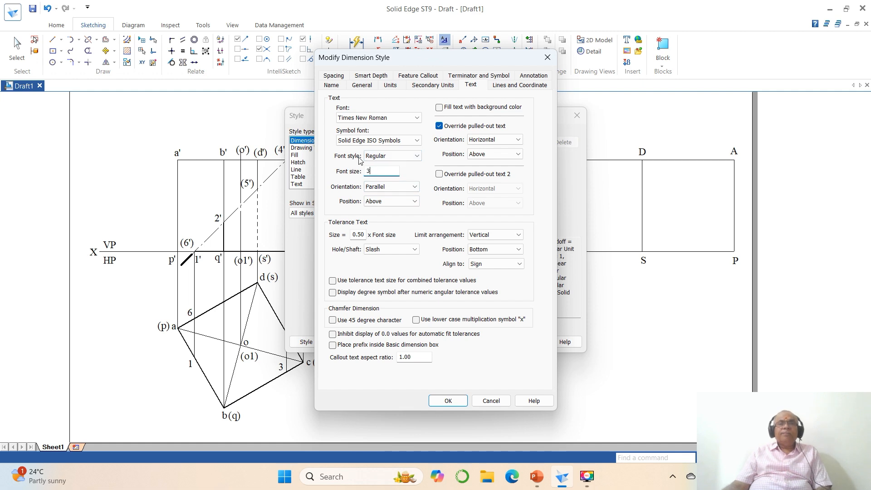
# Set the dimension line width to .1 and apply the modified ISO (mm) style
pyautogui.click(520, 85)
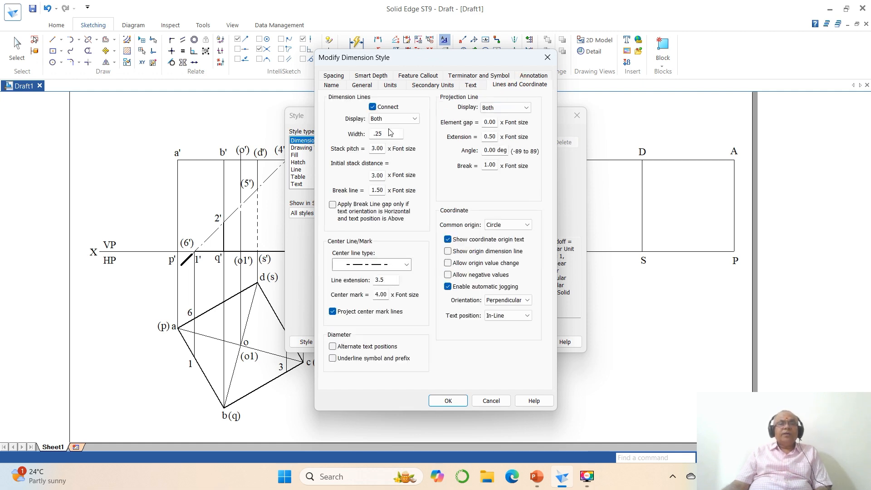
pyautogui.moveTo(384, 132); pyautogui.dragTo(297, 133)
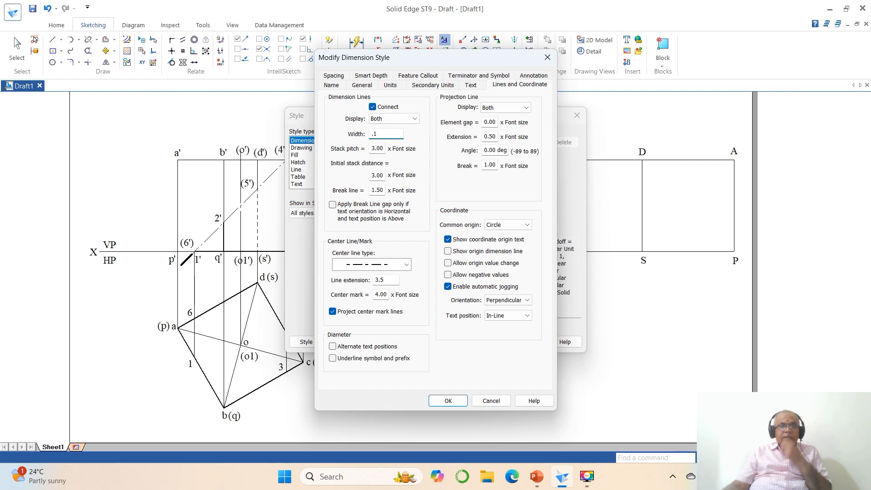
pyautogui.click(447, 400)
pyautogui.click(490, 342)
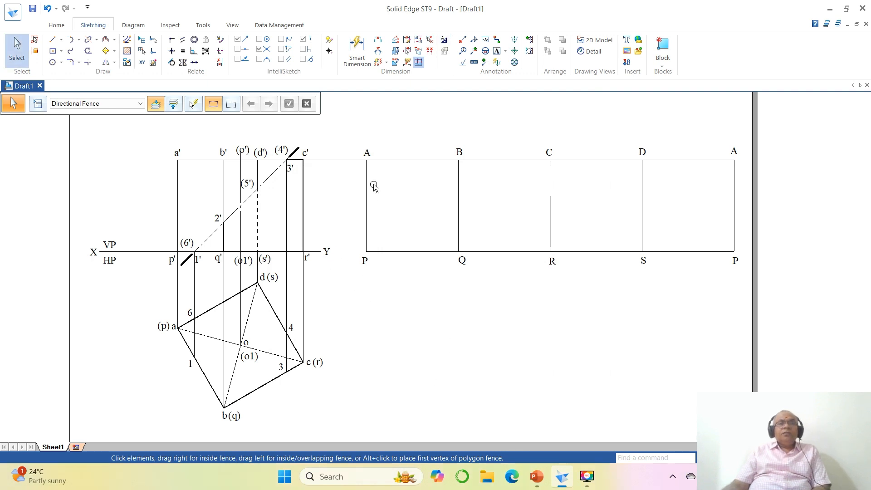
# Dimension edge ab of the top view's square between its two corners, with a square symbol as prefix
pyautogui.click(378, 40)
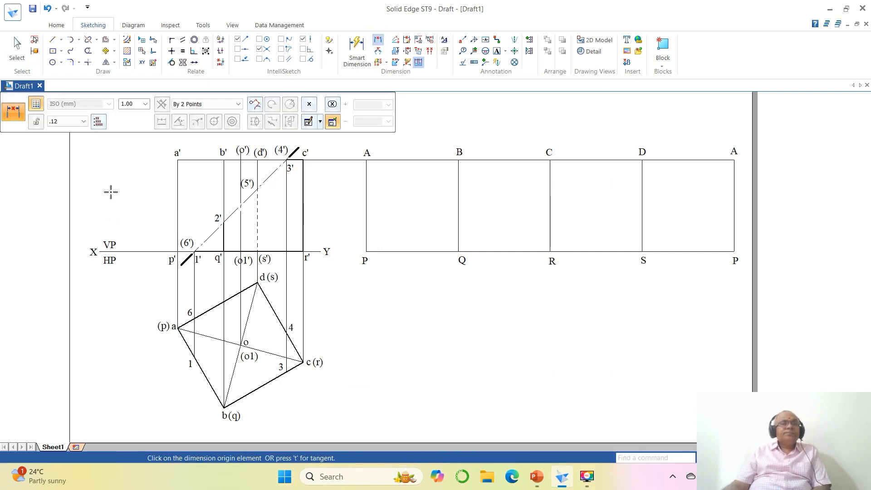
pyautogui.click(310, 122)
pyautogui.click(35, 94)
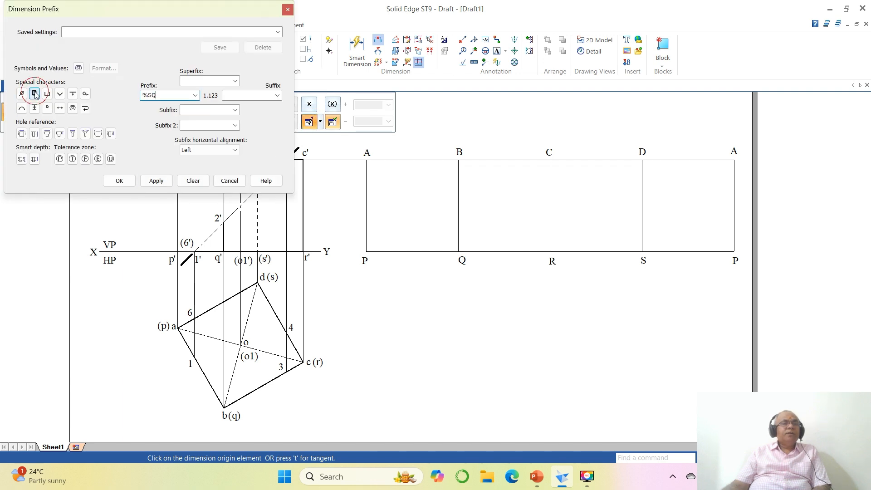
pyautogui.click(119, 180)
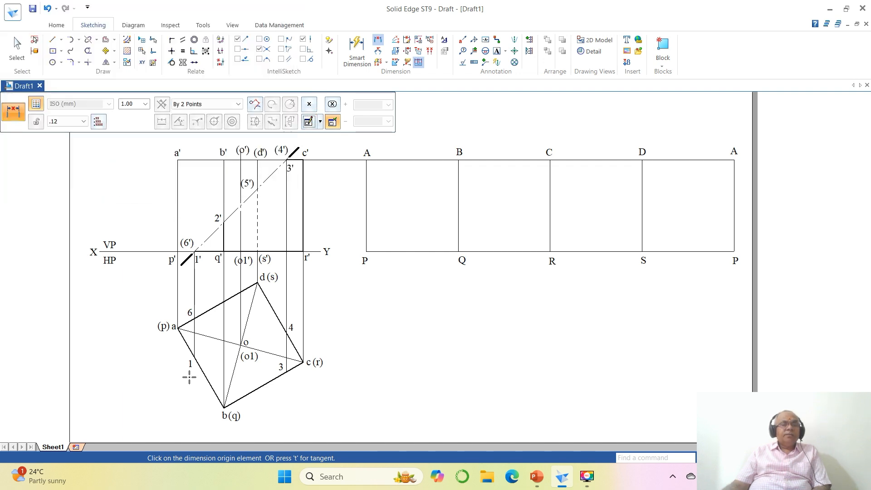
pyautogui.click(180, 339)
pyautogui.click(221, 405)
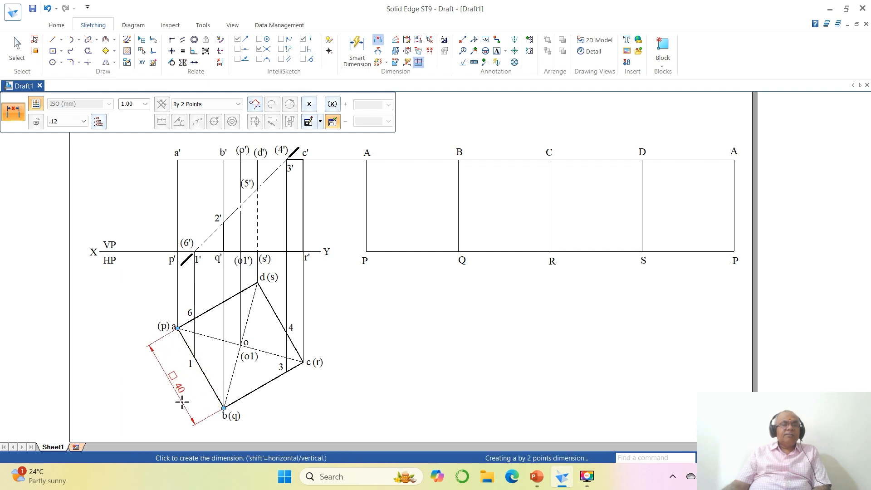
pyautogui.click(182, 402)
# Clear the dimension prefix and dimension the full height of the front view beside edge a'p'
pyautogui.click(287, 169)
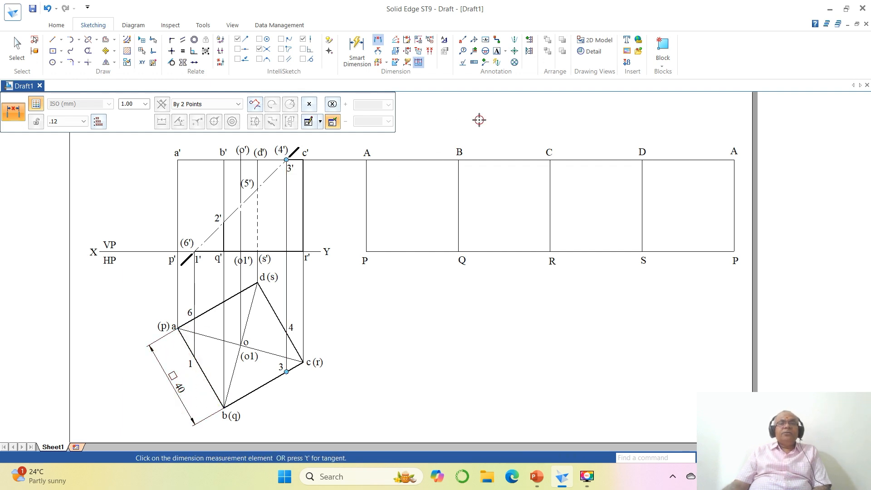
pyautogui.click(378, 40)
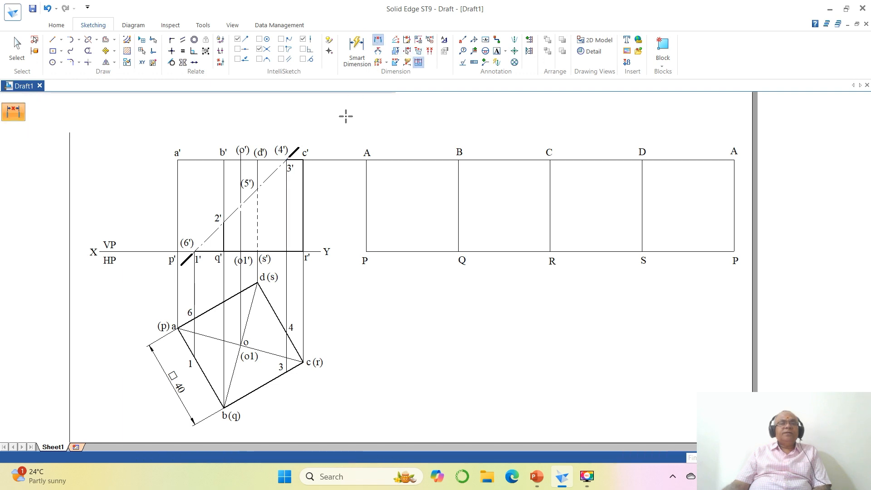
pyautogui.click(309, 121)
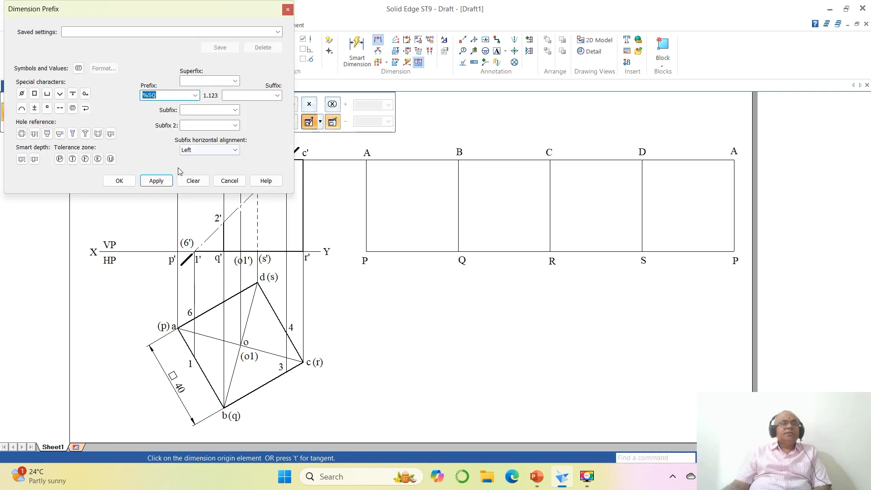
pyautogui.click(193, 180)
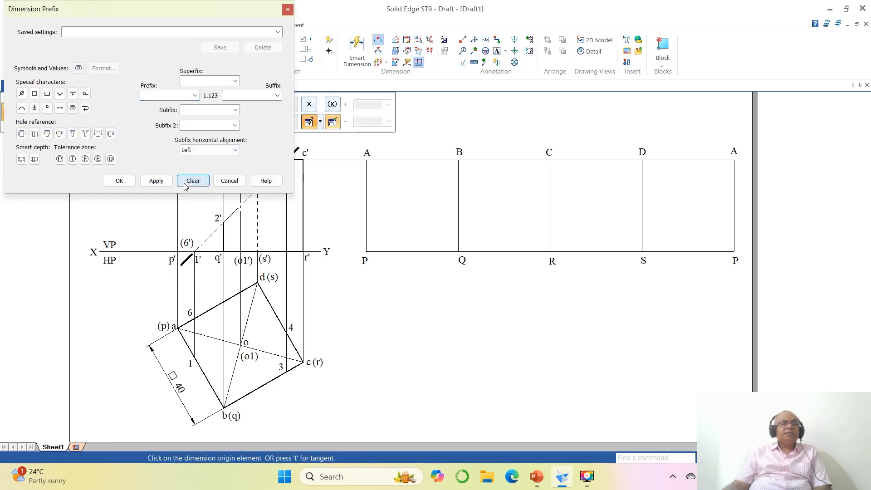
pyautogui.click(119, 181)
pyautogui.click(194, 167)
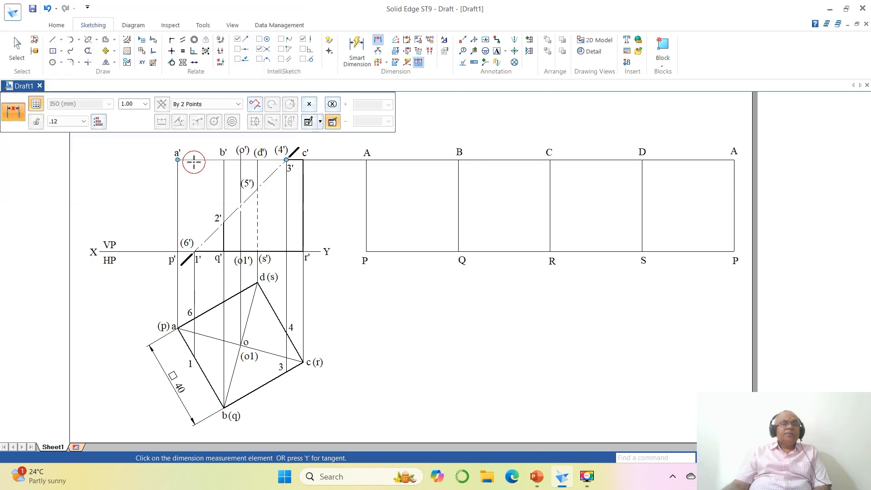
pyautogui.click(196, 253)
pyautogui.click(135, 223)
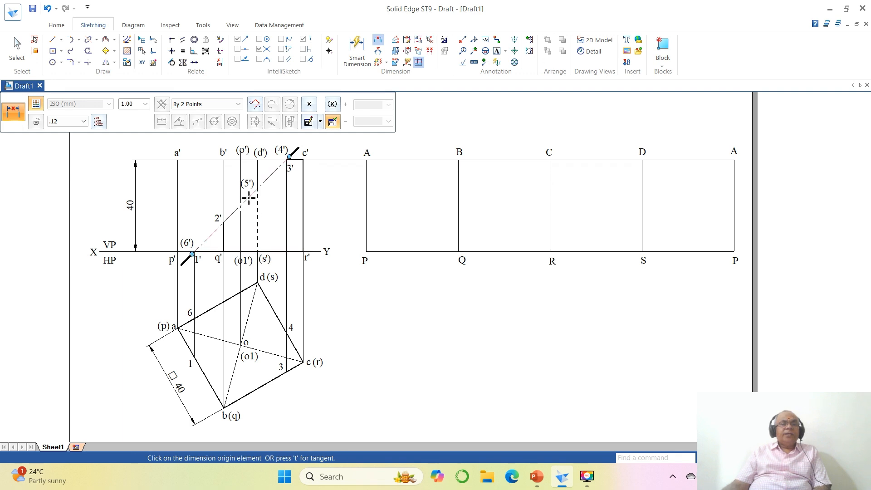
# Dimension the vertical height from the XY line to the cutting line's intersection with the axis, using Horizontal/Vertical orientation
pyautogui.click(241, 209)
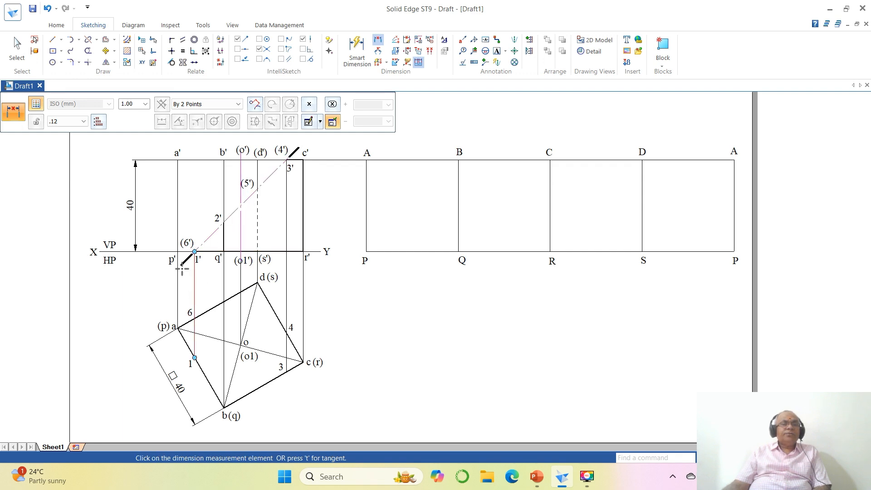
pyautogui.click(177, 252)
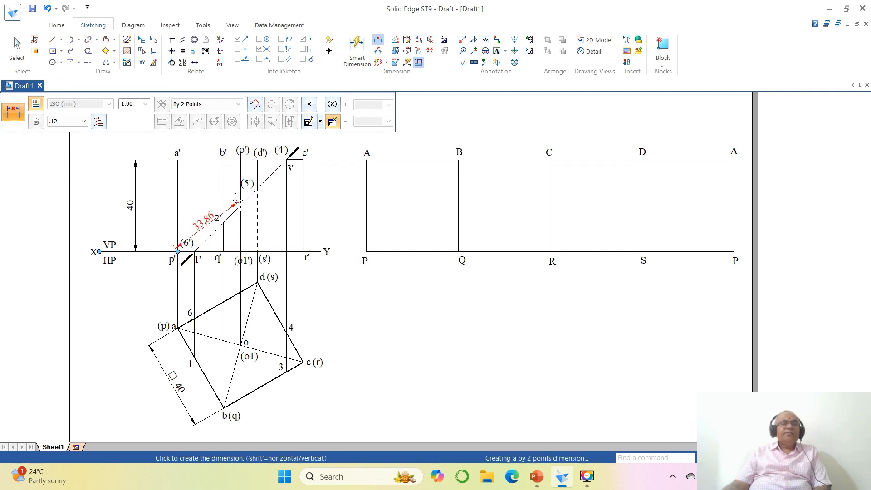
pyautogui.click(227, 104)
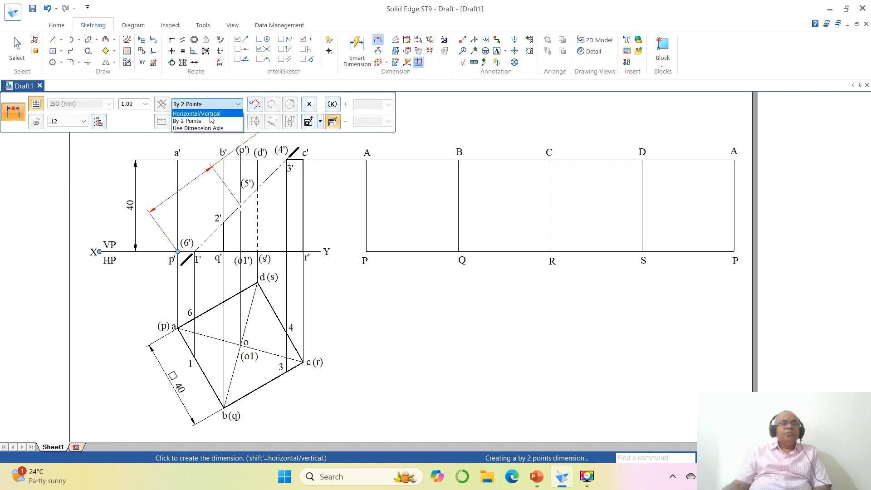
pyautogui.click(211, 115)
pyautogui.click(153, 227)
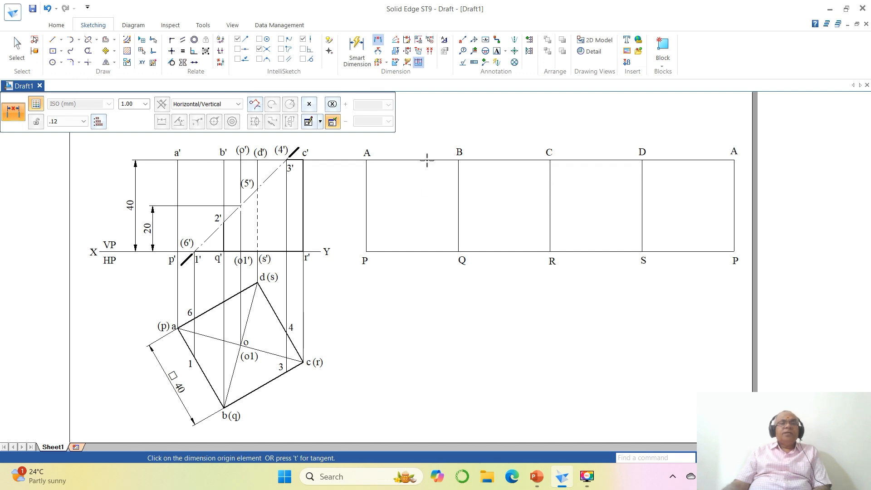
# Place an angular dimension between the inclined cutting line and the base of the front view
pyautogui.click(378, 51)
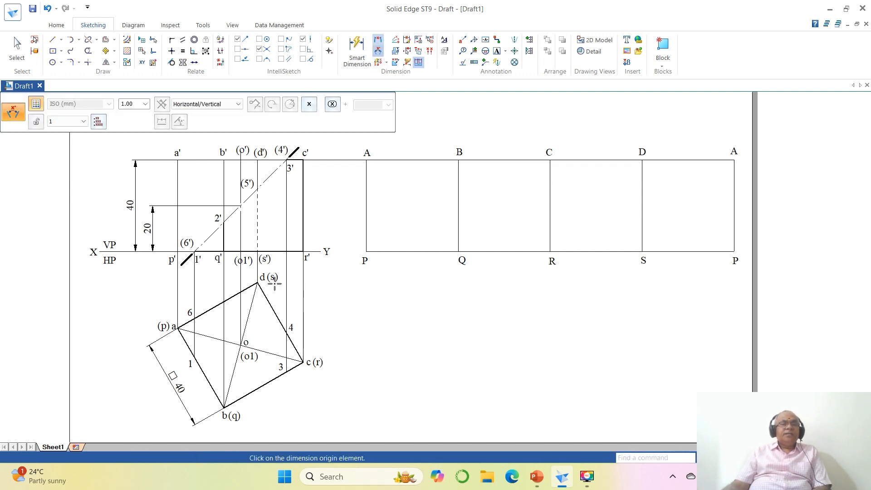
pyautogui.click(237, 210)
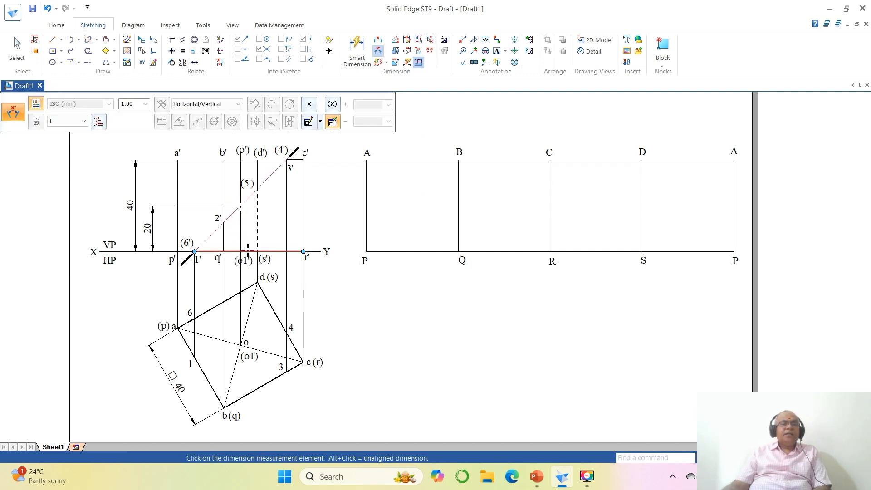
pyautogui.click(247, 251)
pyautogui.click(252, 235)
pyautogui.click(18, 48)
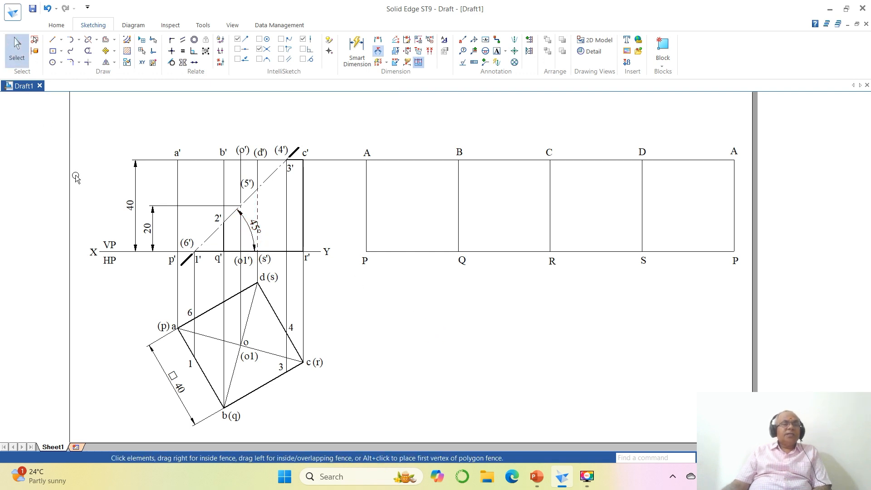
# Change the line width of the XY line's two outer segments beyond the cube's base
pyautogui.press('l')
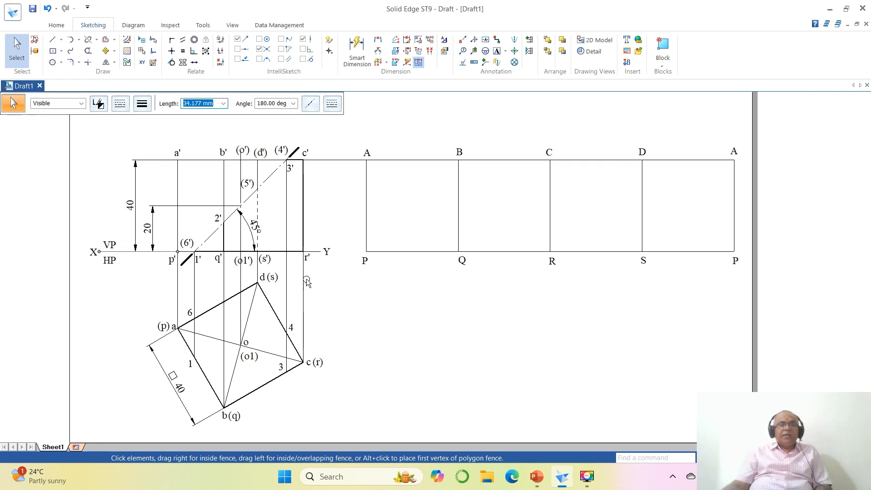
pyautogui.keyDown('ctrl'); pyautogui.click(318, 253); pyautogui.keyUp('ctrl')
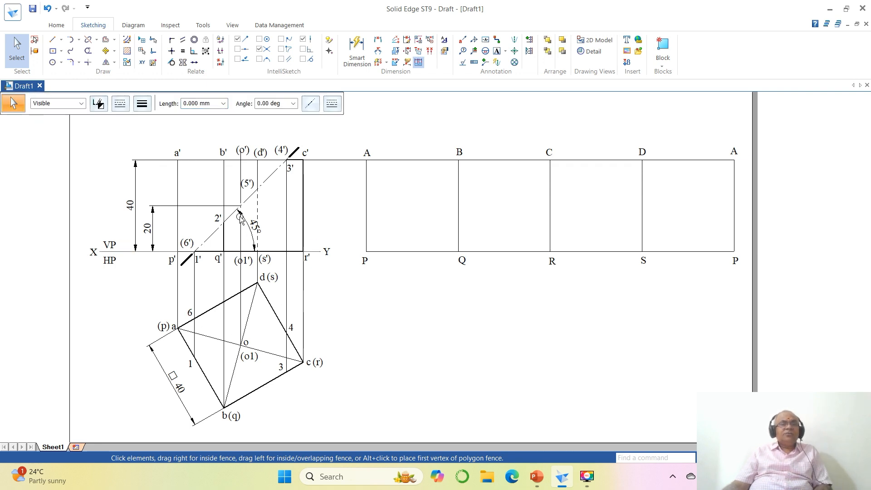
pyautogui.click(142, 103)
pyautogui.click(146, 118)
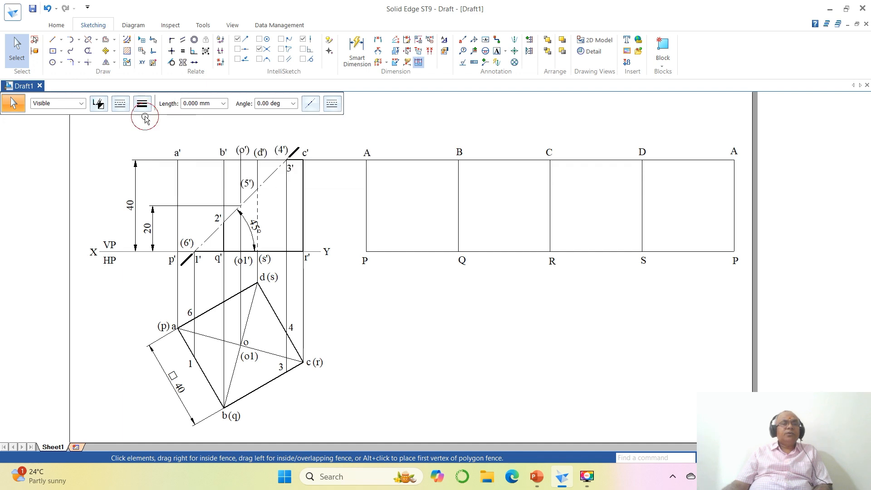
pyautogui.press('Escape')
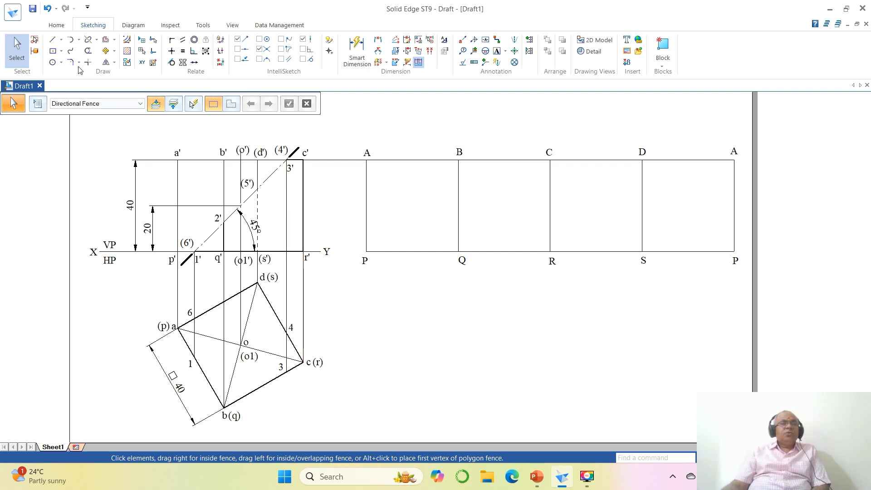
# Dimension the distance from corner a to cutting point 1 along edge ab, using By 2 Points orientation
pyautogui.click(378, 40)
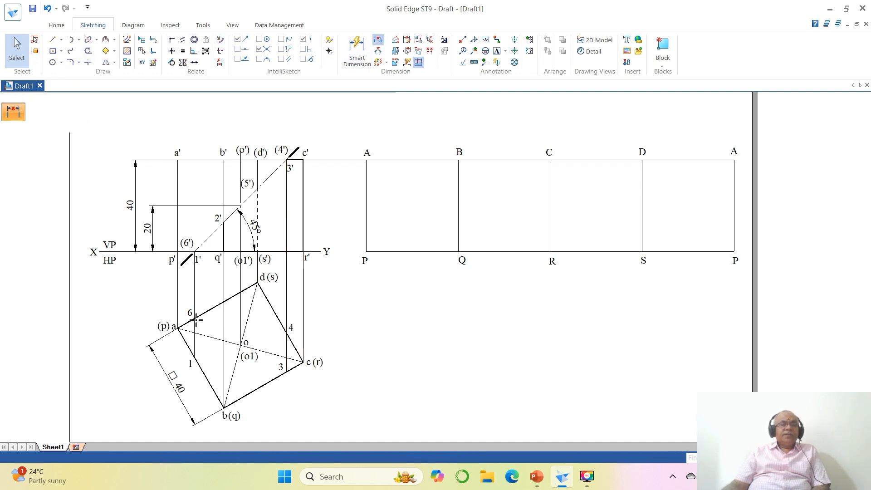
pyautogui.click(178, 328)
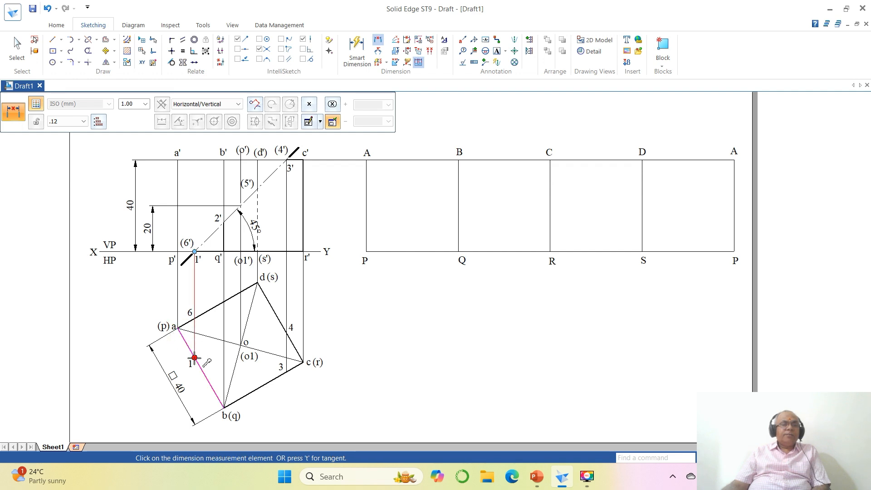
pyautogui.click(194, 358)
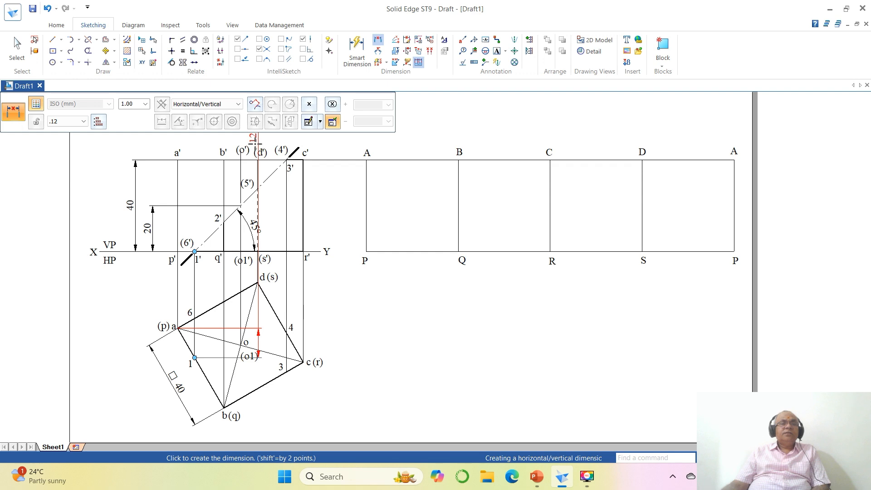
pyautogui.click(236, 104)
pyautogui.click(205, 113)
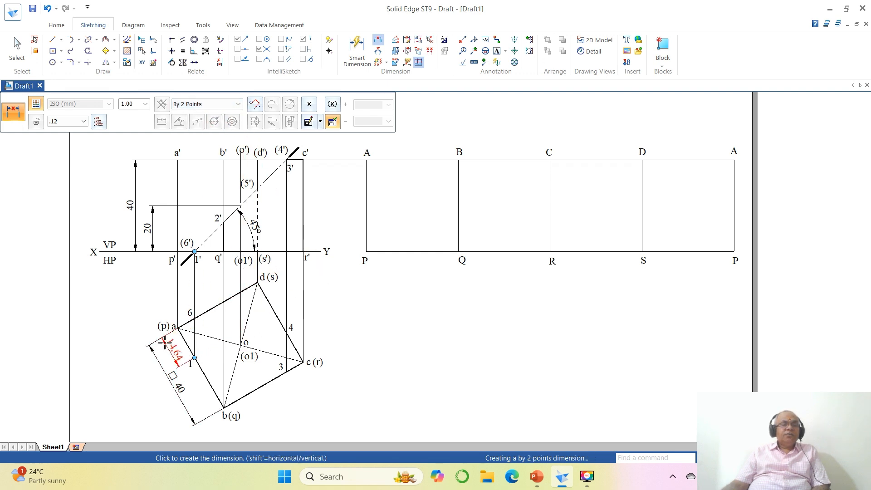
pyautogui.click(165, 343)
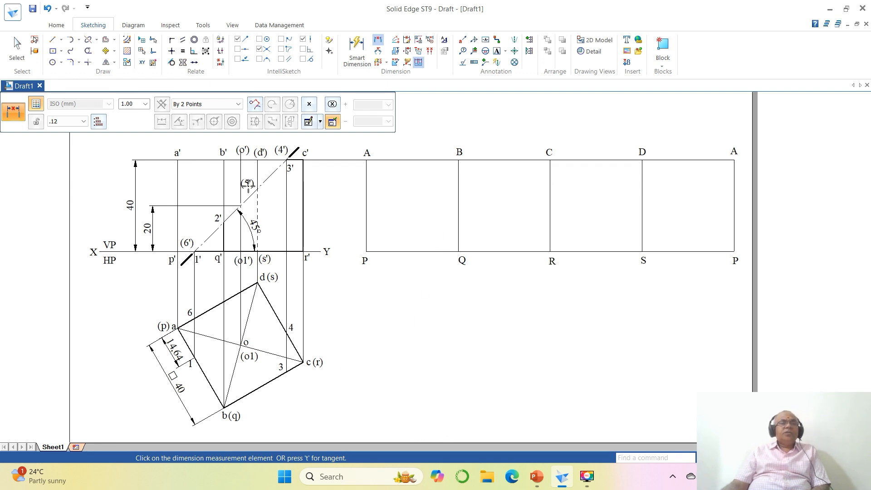
# Offset the development's first line AP by 14.64 mm towards BQ and label the new line's lower end 1
pyautogui.click(105, 40)
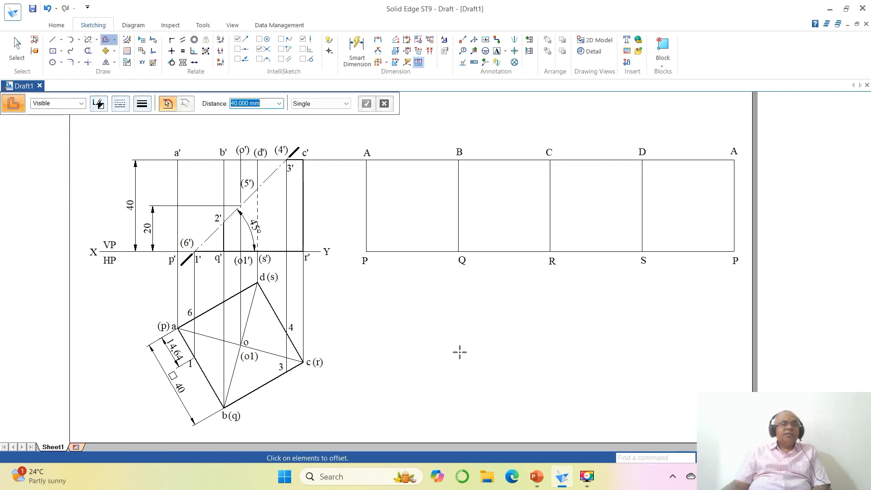
pyautogui.write('14.64')
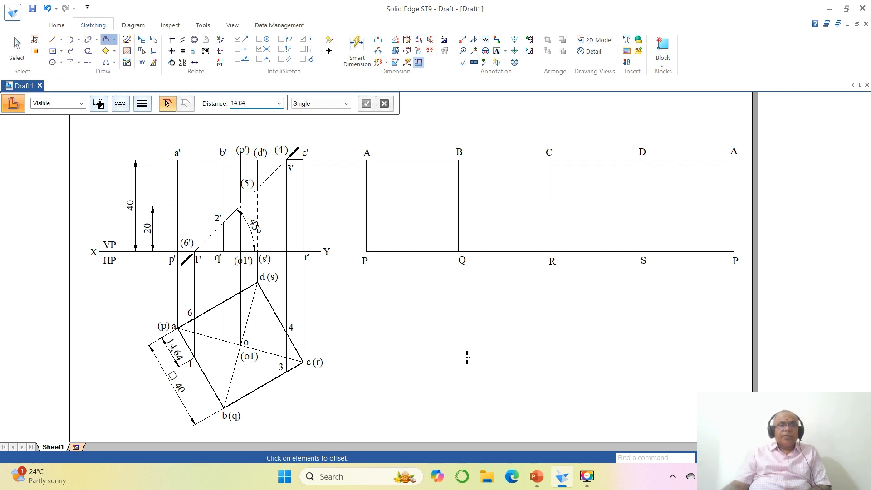
pyautogui.press('Return')
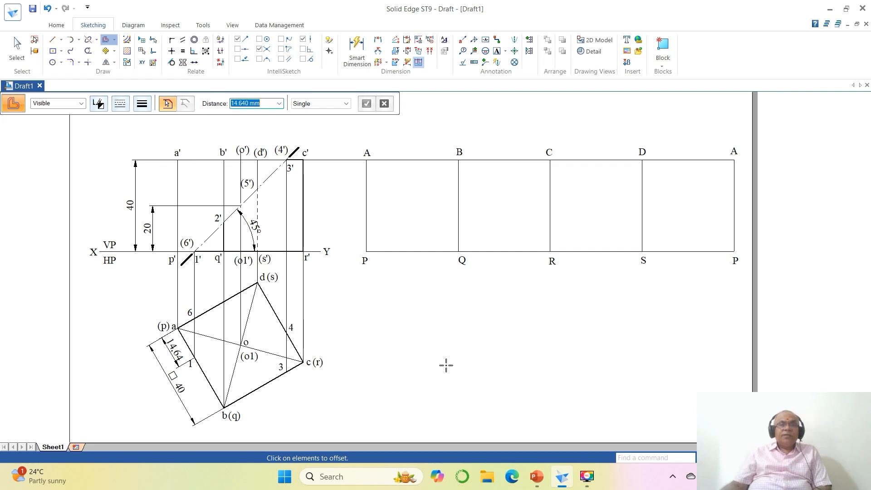
pyautogui.click(367, 231)
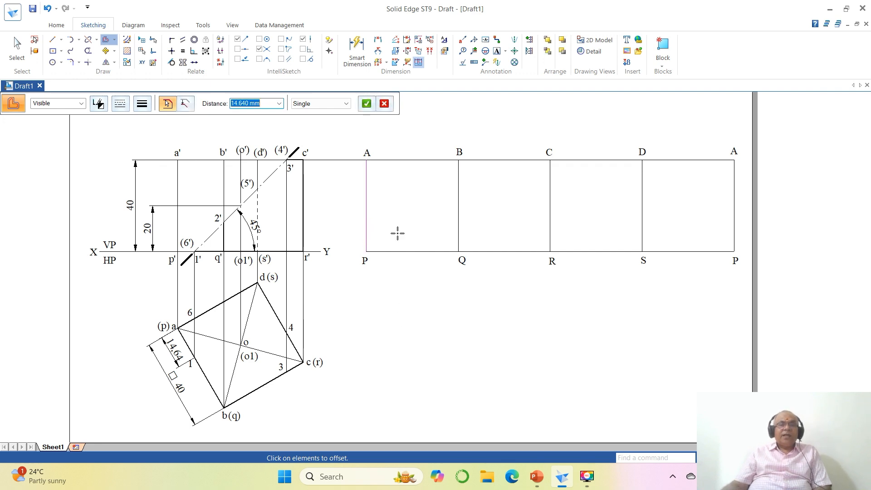
pyautogui.rightClick(397, 232)
pyautogui.click(398, 233)
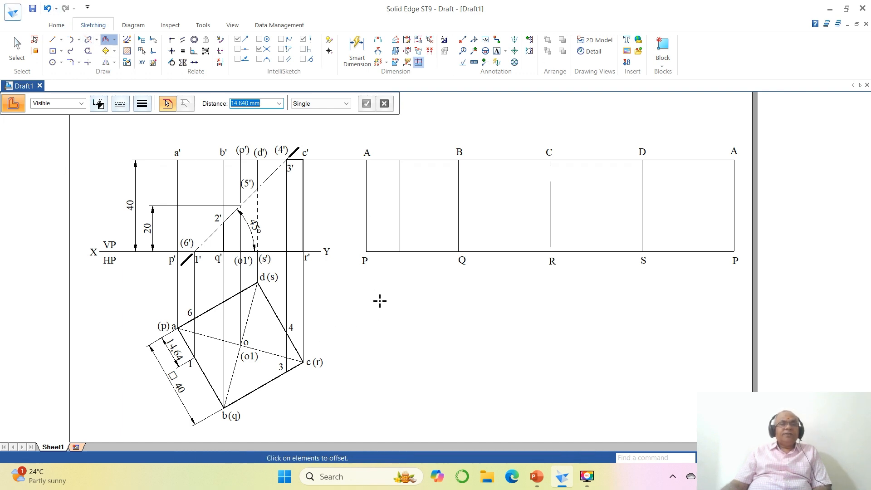
pyautogui.click(497, 51)
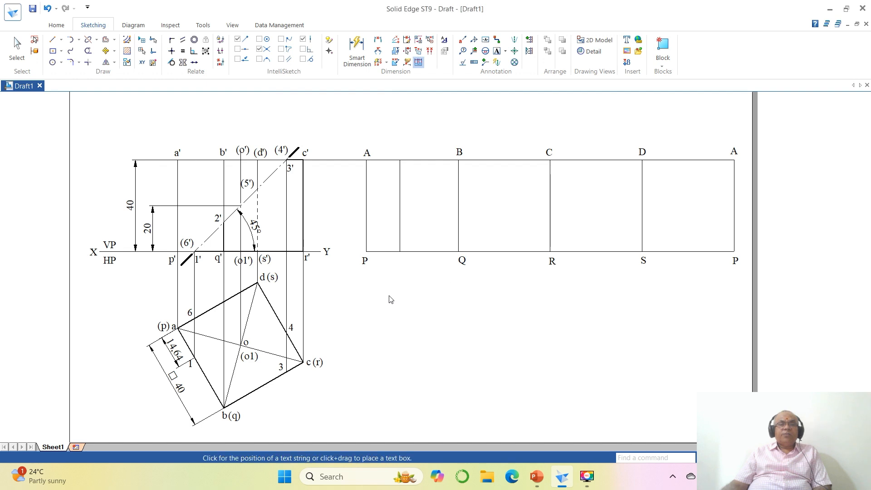
pyautogui.click(397, 263)
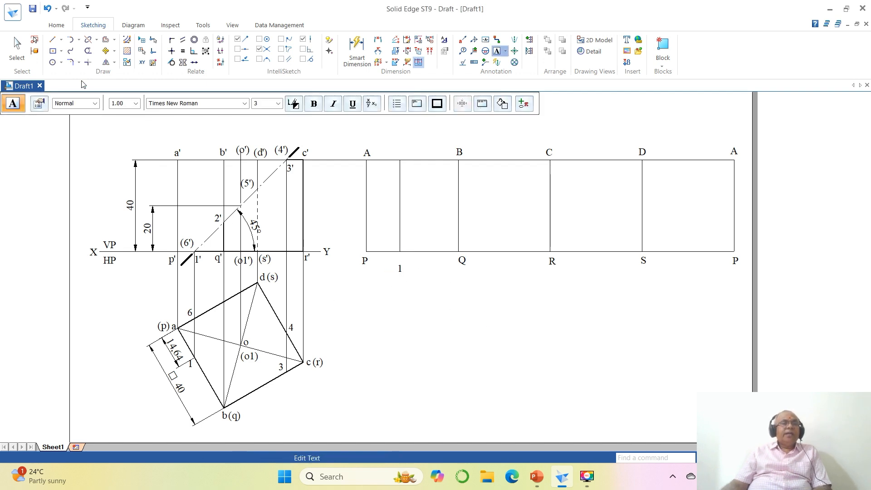
# Draw a horizontal projection line from point 2' in the front view to just past line BQ of the development
pyautogui.click(52, 39)
pyautogui.click(224, 251)
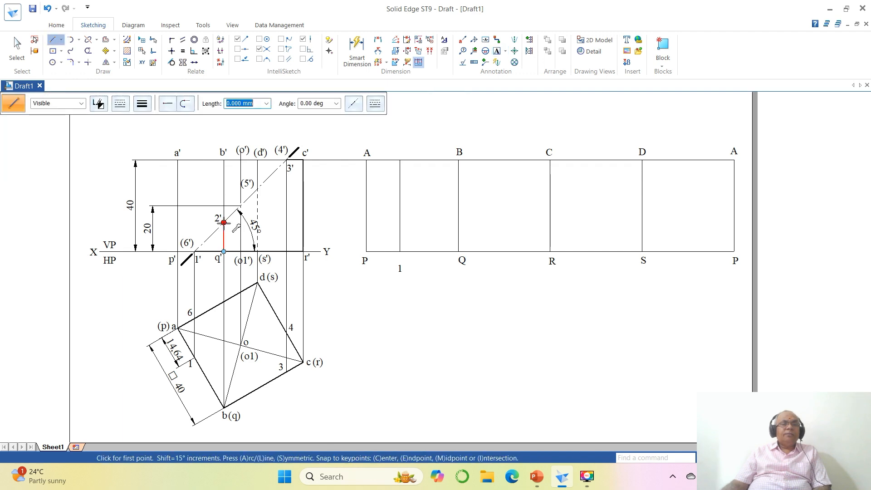
pyautogui.click(224, 222)
pyautogui.click(483, 223)
pyautogui.rightClick(481, 221)
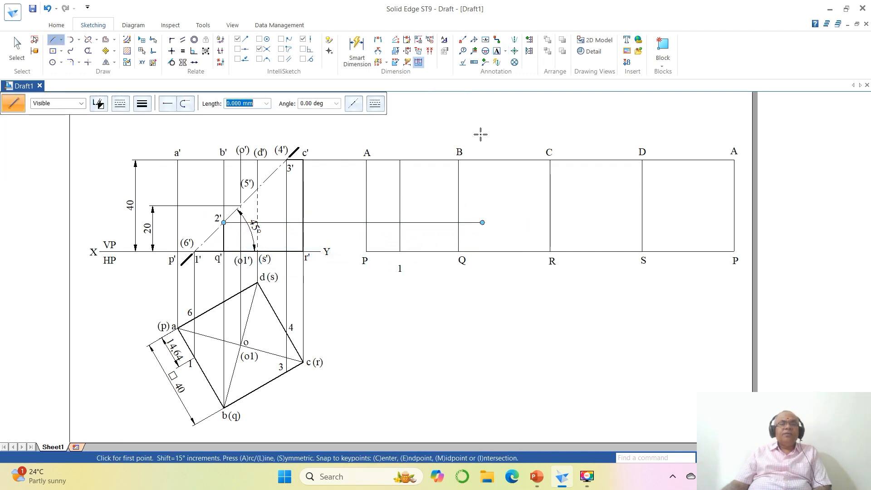
# Trim the overhang of the projection line from 2' beyond line BQ of the development
pyautogui.click(88, 51)
pyautogui.click(469, 222)
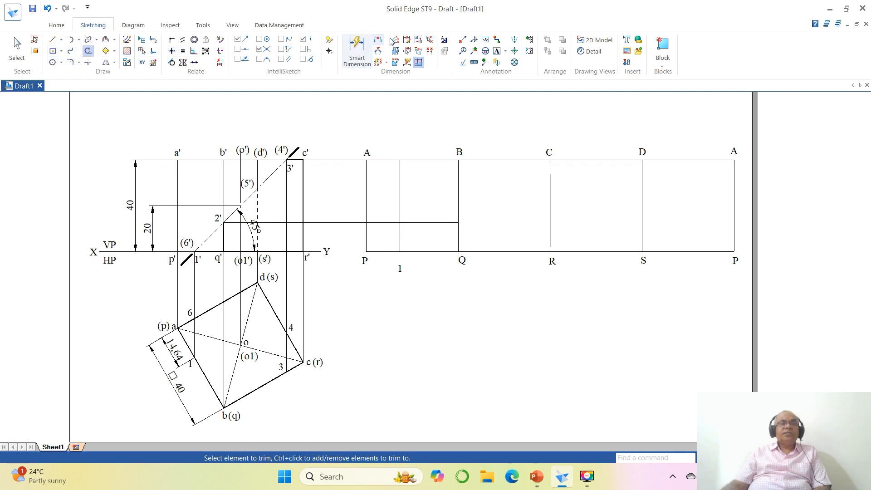
# Dimension the distance from corner b to cutting point 3 along edge bc in the top view, using By 2 Points orientation
pyautogui.click(379, 40)
pyautogui.click(224, 407)
pyautogui.click(286, 372)
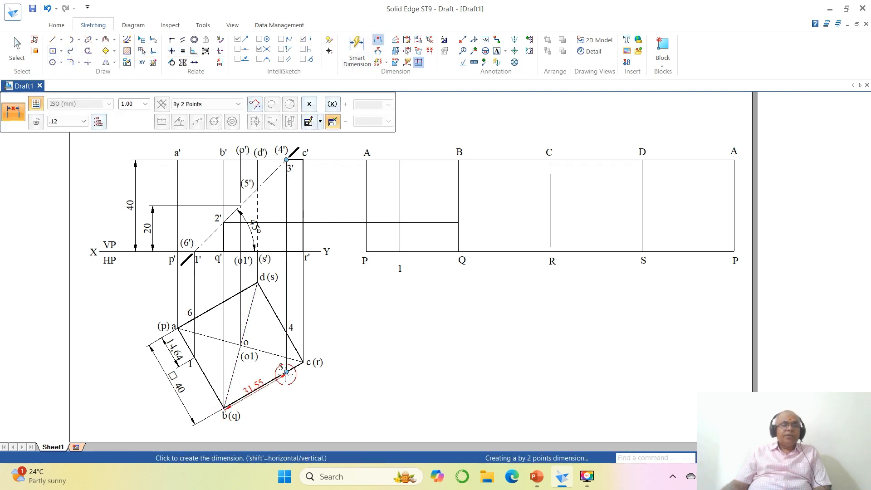
pyautogui.click(290, 400)
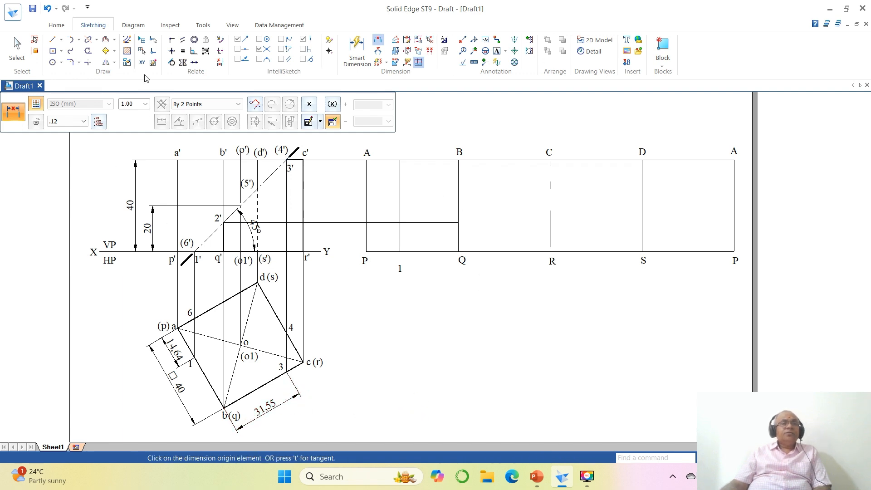
# Offset line BQ of the development by 31.55 mm towards CR
pyautogui.click(106, 40)
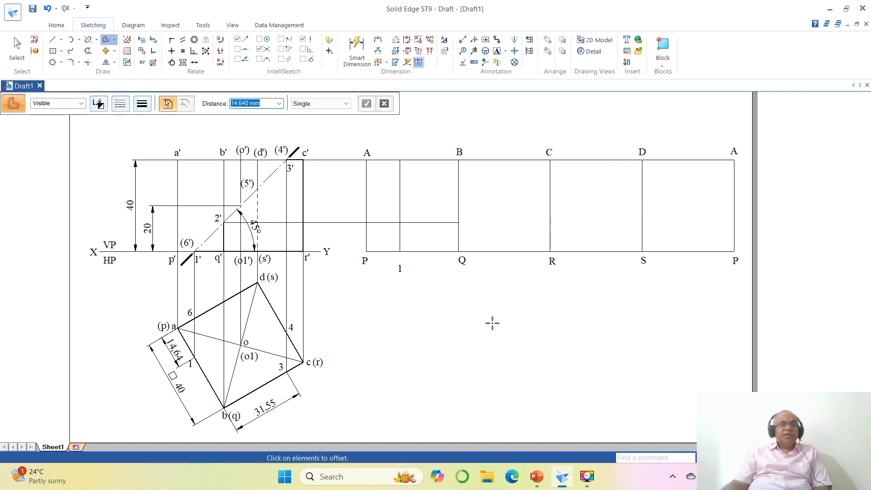
pyautogui.write('31.55')
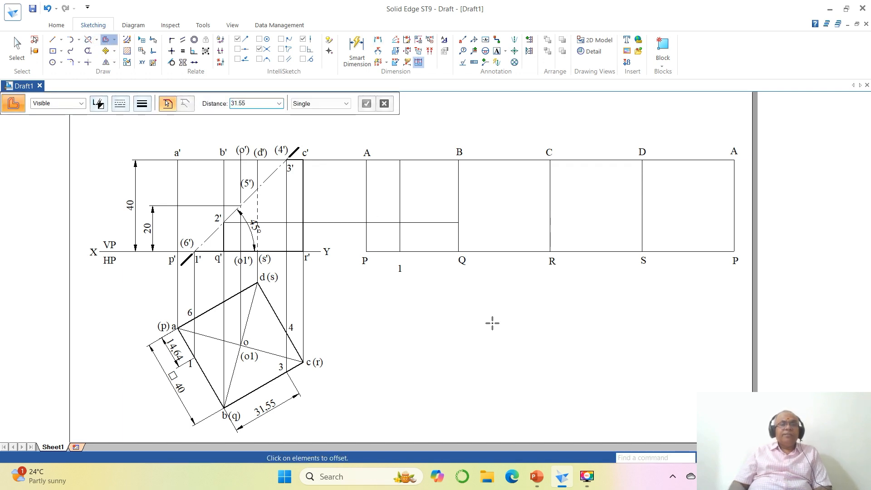
pyautogui.press('Return')
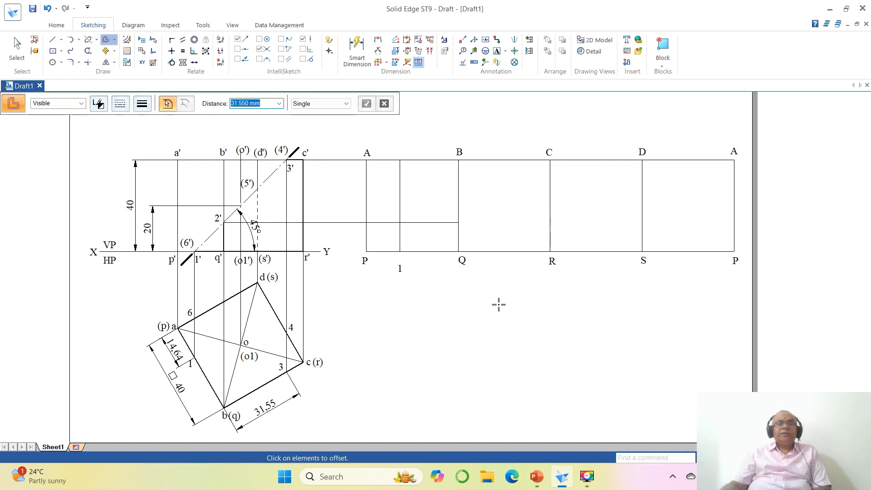
pyautogui.click(459, 189)
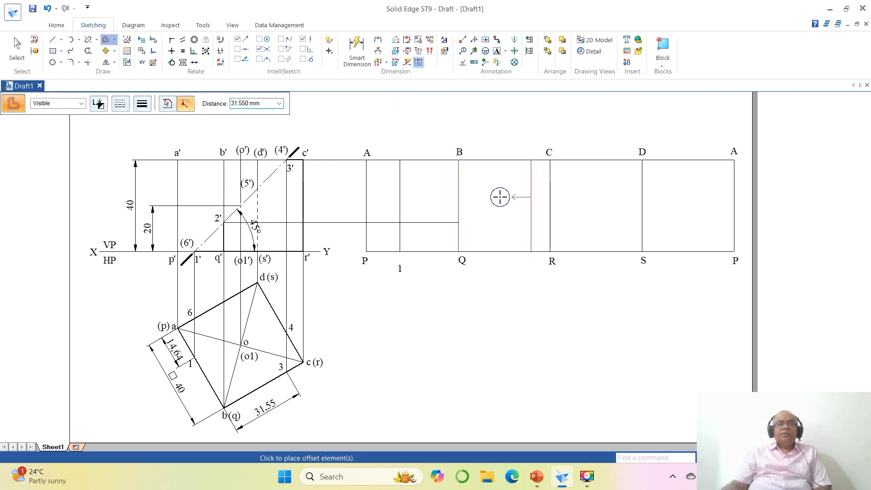
pyautogui.click(500, 194)
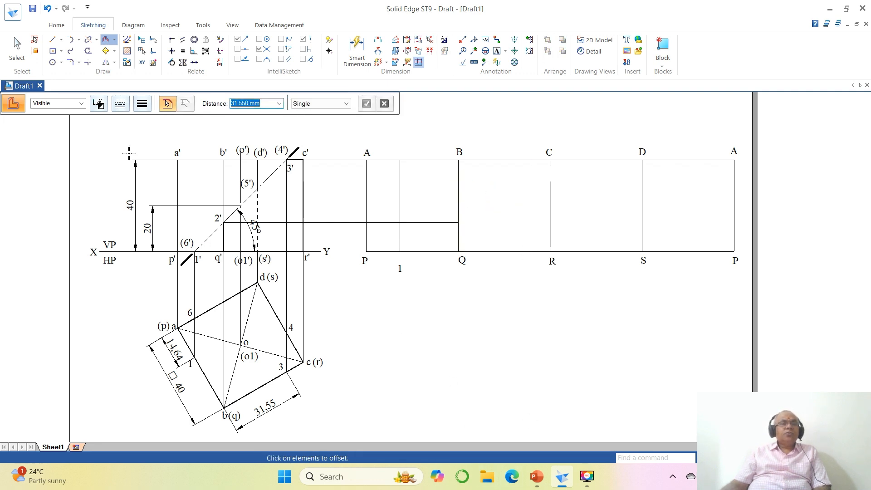
# Label the projection line's intersection with BQ as 2 and the upper end of the line between BQ and CR as 3
pyautogui.click(497, 51)
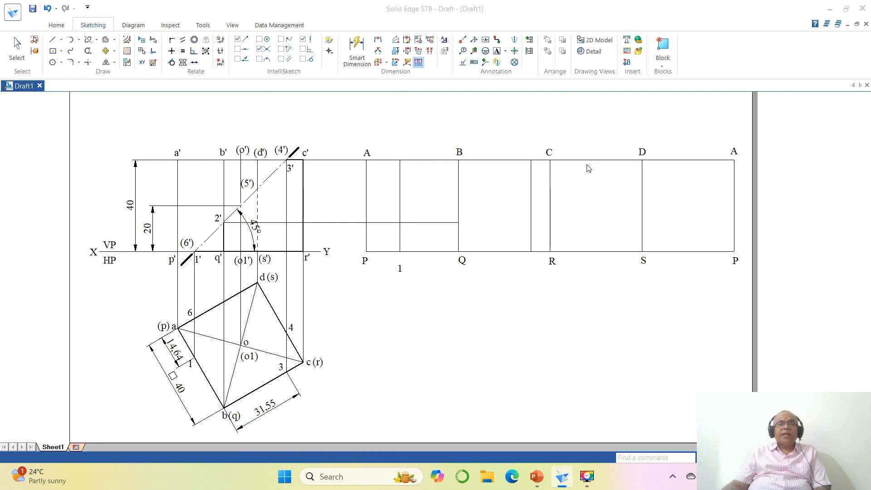
pyautogui.click(450, 212)
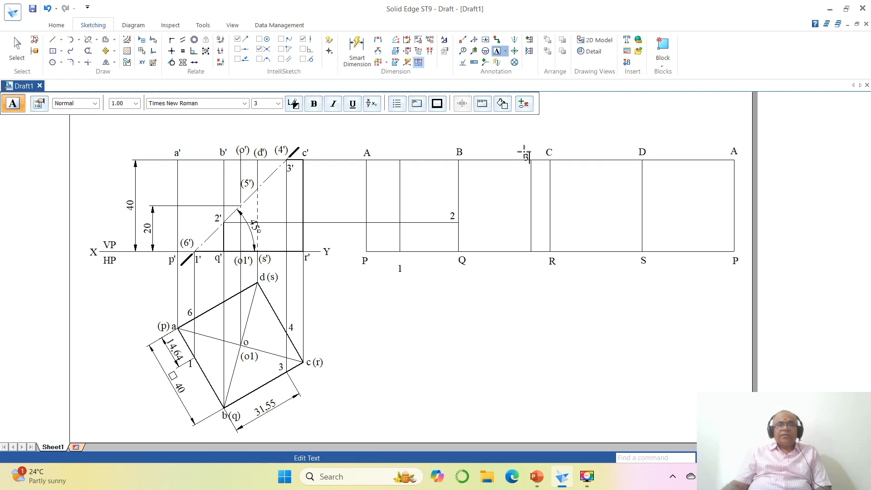
pyautogui.click(526, 328)
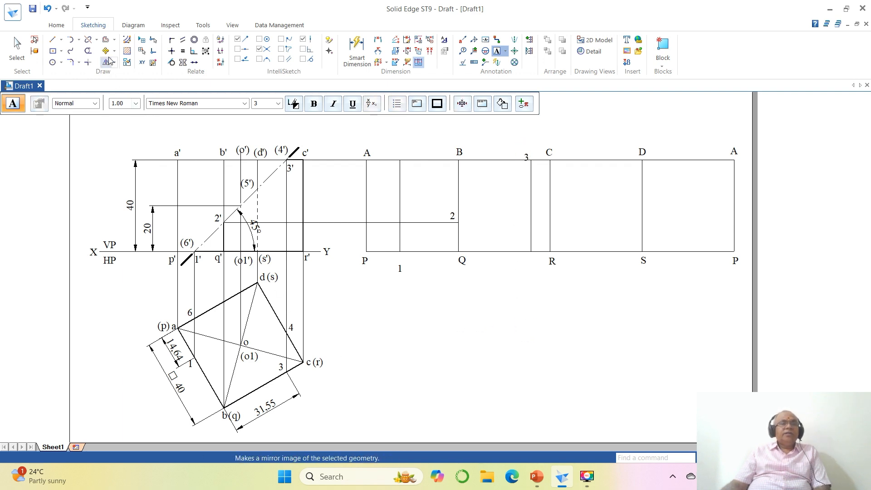
# Dimension the distance from corner c to cutting point 4 along edge cd in the top view, using By 2 Points orientation
pyautogui.click(379, 44)
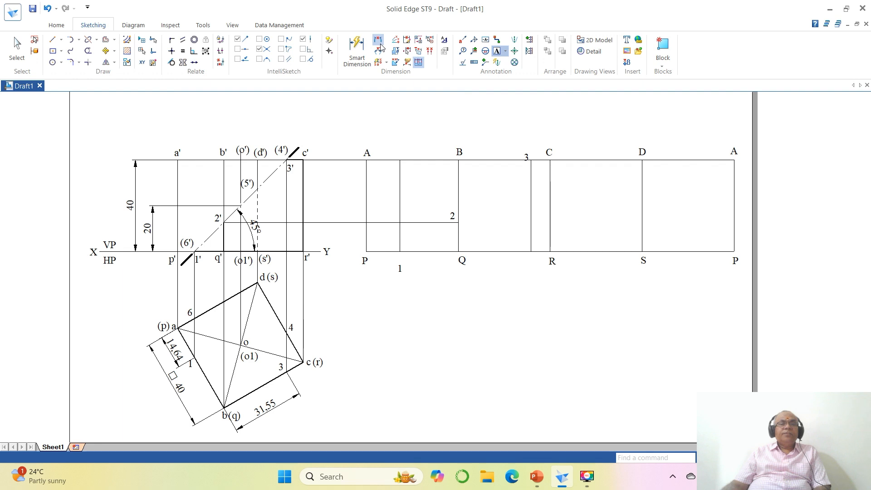
pyautogui.click(303, 363)
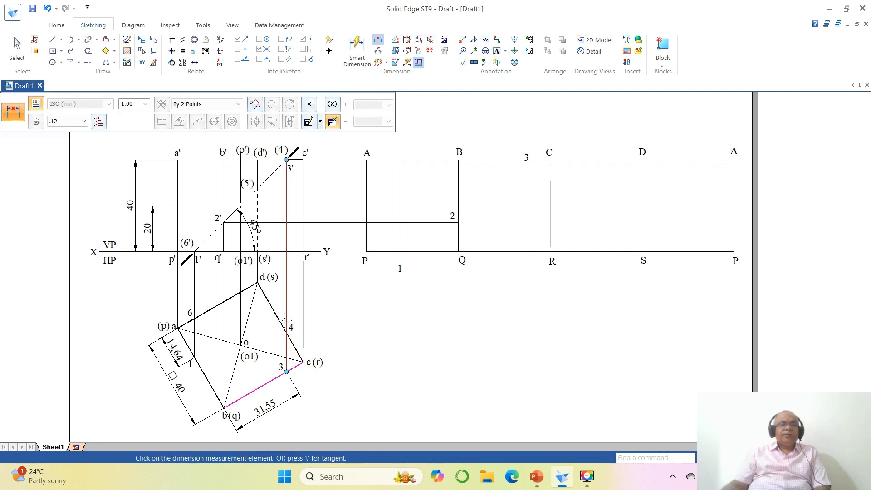
pyautogui.click(287, 333)
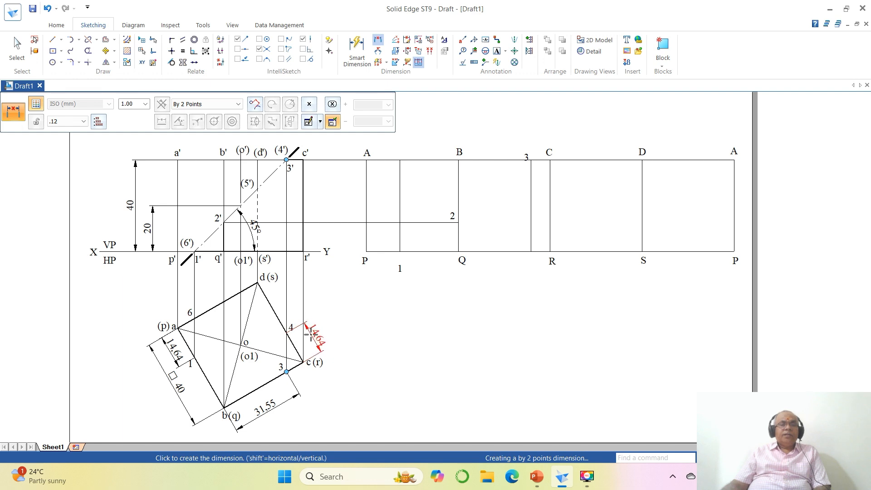
pyautogui.click(310, 335)
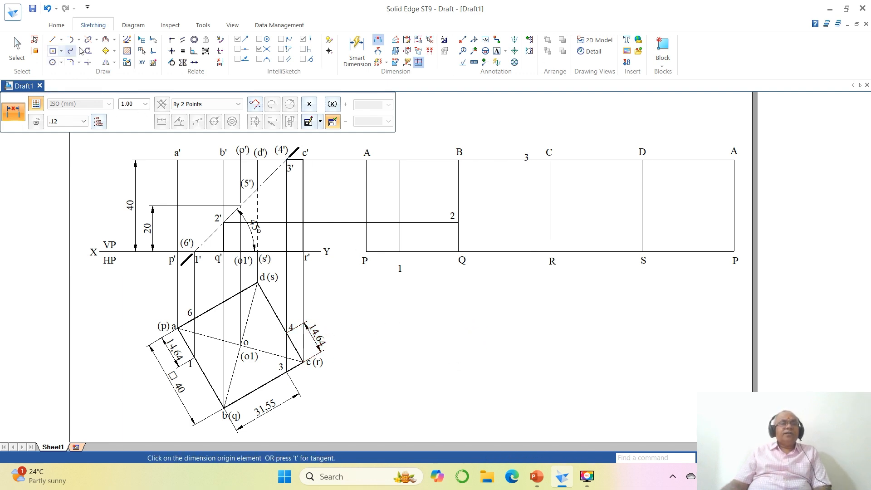
# Offset line CR of the development by 14.64 mm towards DS and label the new line's upper end 4
pyautogui.click(105, 39)
pyautogui.write('14.64')
pyautogui.press('Return')
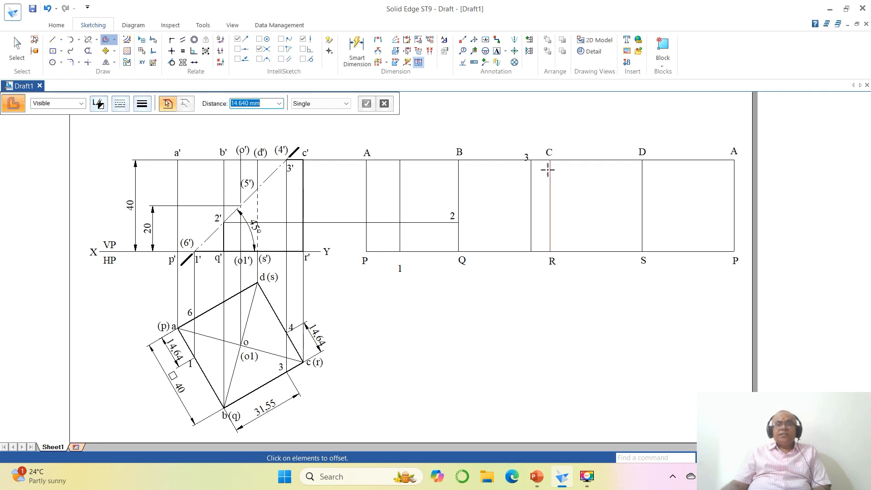
pyautogui.click(568, 171)
pyautogui.click(585, 198)
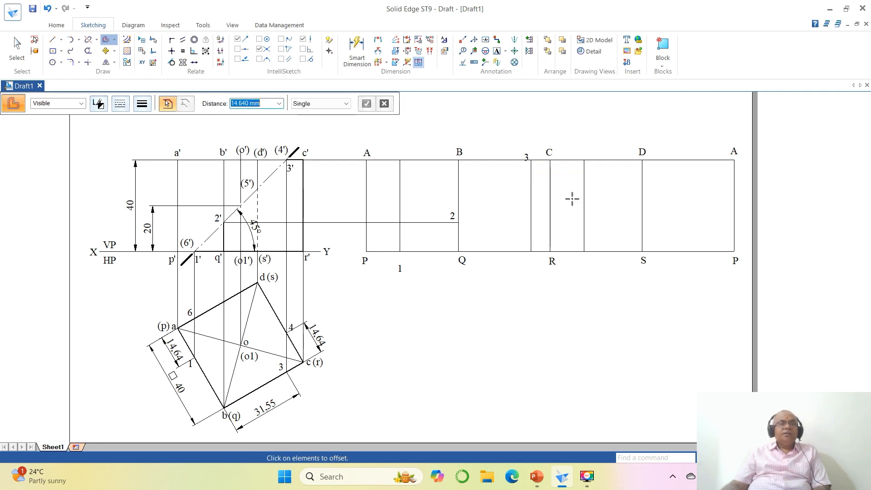
pyautogui.press('Escape')
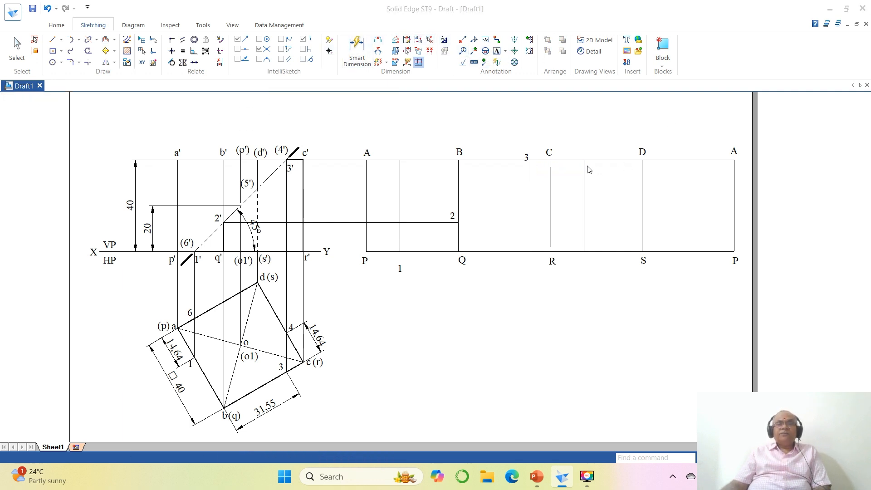
pyautogui.click(582, 153)
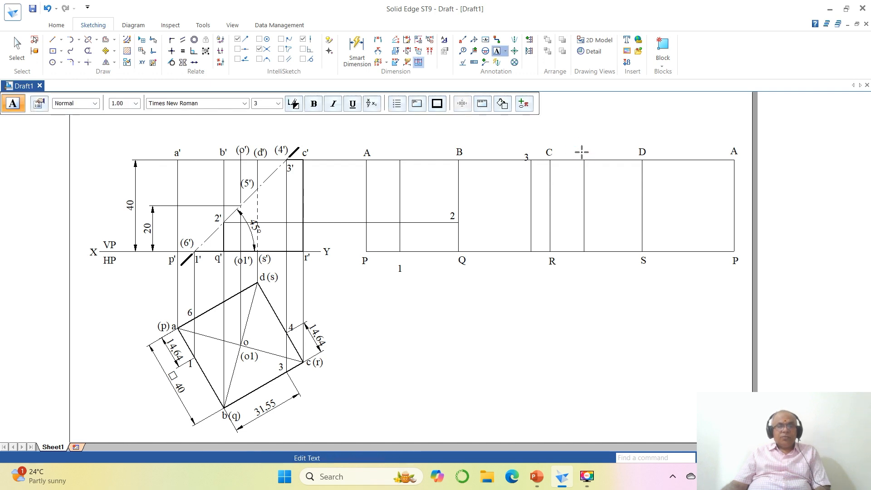
pyautogui.click(662, 304)
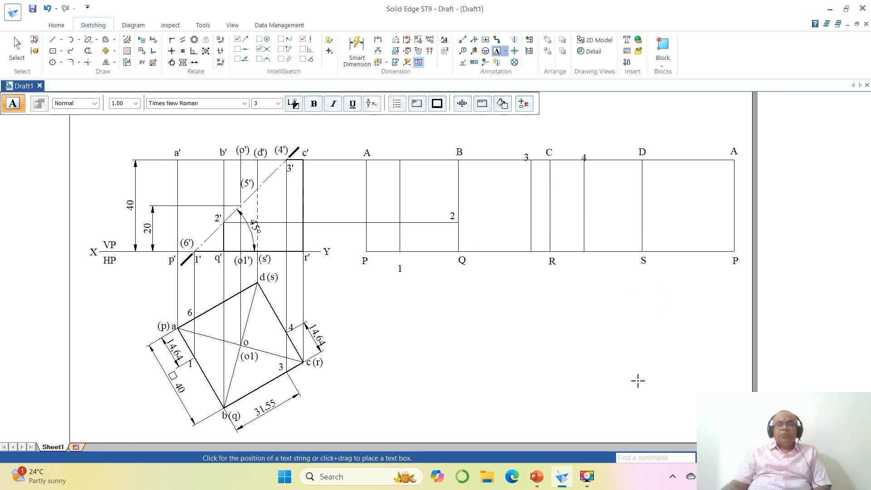
# Move labels 3 and 4 clear of the development's top line, in line with the letters B, C and D
pyautogui.moveTo(281, 126)
pyautogui.mouseDown()
pyautogui.moveTo(697, 312)
pyautogui.moveTo(780, 336)
pyautogui.mouseUp()
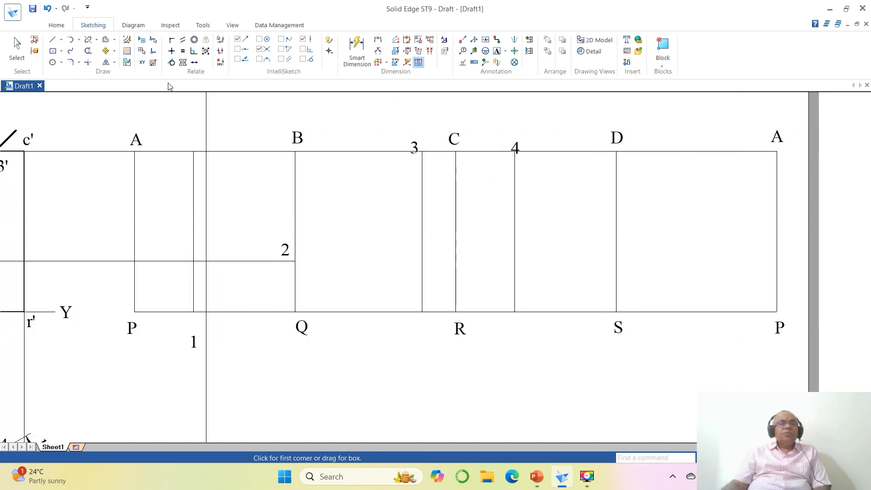
pyautogui.click(106, 51)
pyautogui.click(413, 145)
pyautogui.click(491, 189)
pyautogui.click(496, 183)
pyautogui.click(518, 149)
pyautogui.click(537, 175)
pyautogui.click(533, 167)
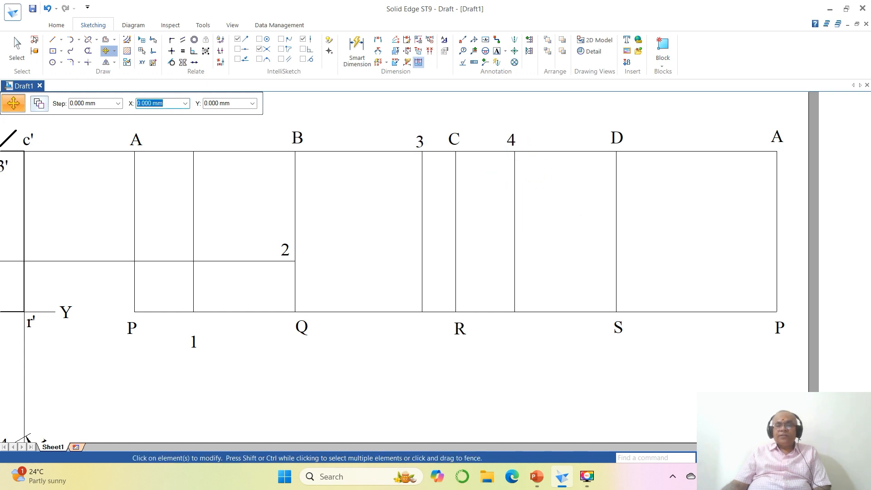
# Draw a horizontal projection line from point 5' in the front view across the development and trim it at line DS
pyautogui.click(743, 458)
pyautogui.click(721, 458)
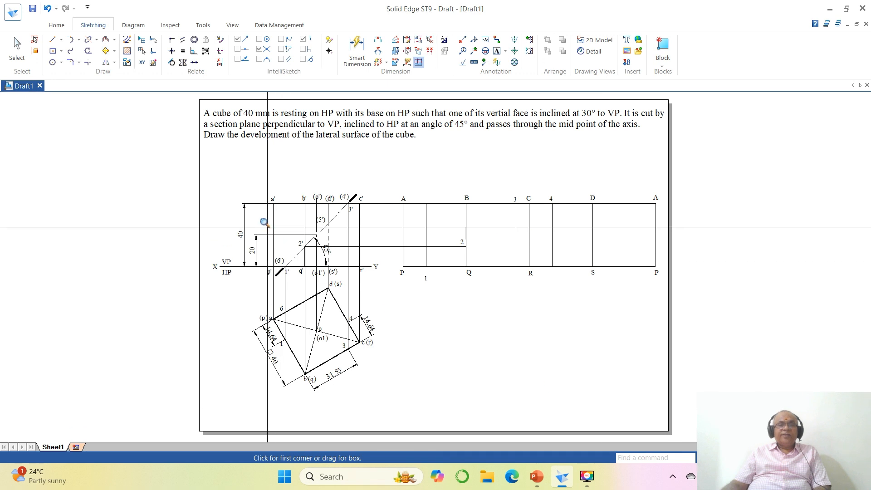
pyautogui.moveTo(234, 180); pyautogui.dragTo(685, 342)
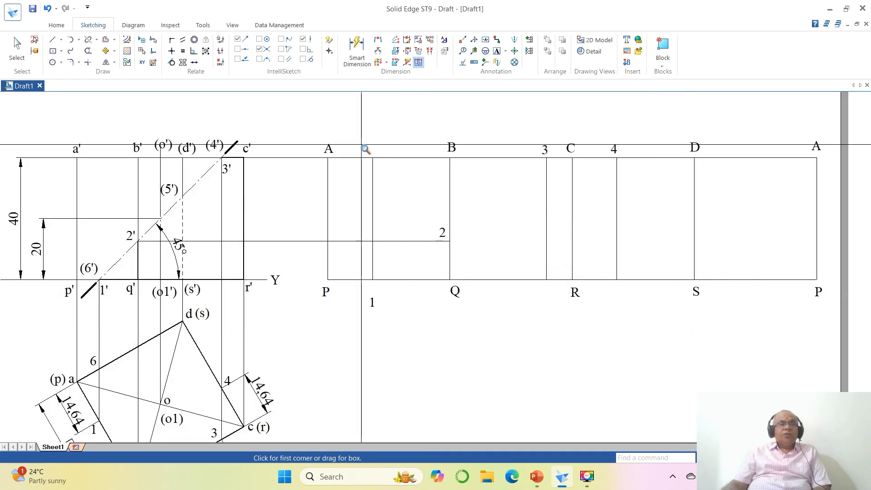
pyautogui.click(53, 39)
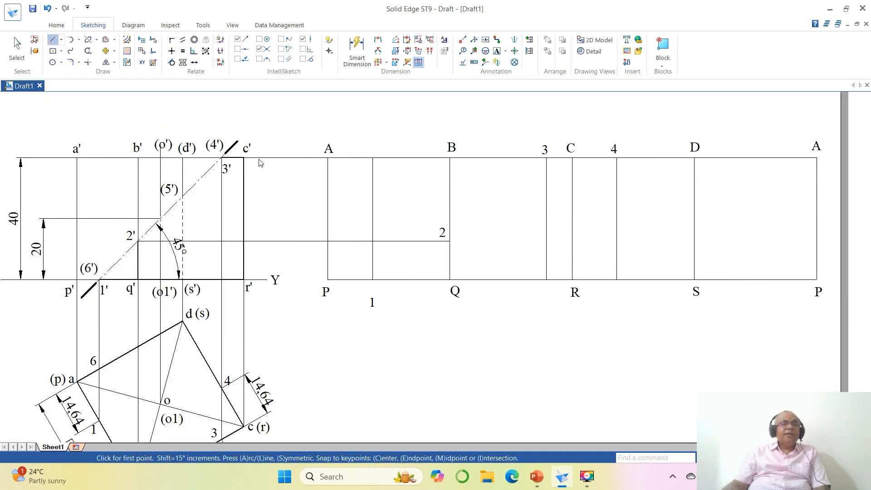
pyautogui.click(183, 196)
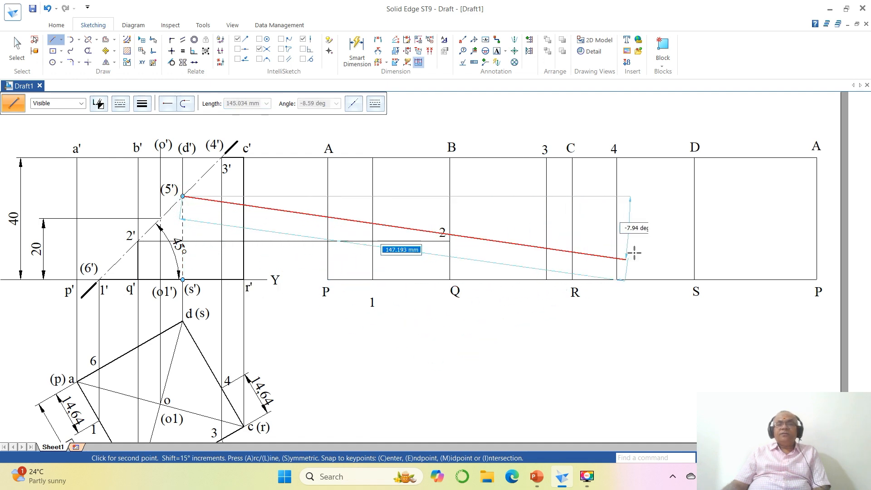
pyautogui.click(710, 196)
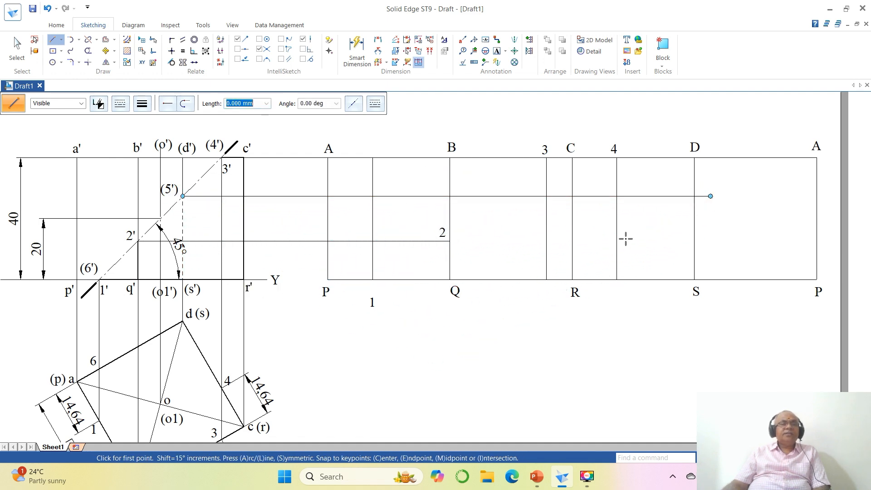
pyautogui.click(88, 50)
pyautogui.click(704, 196)
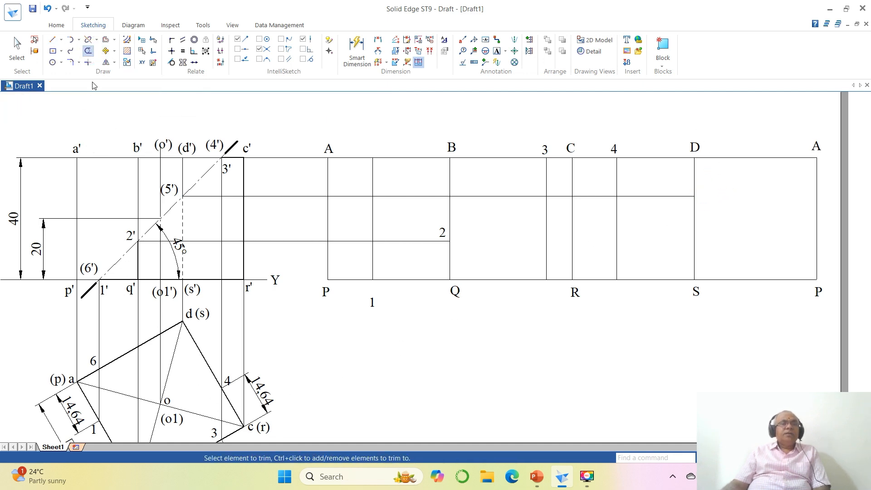
# Dimension the distance from cutting point 6 to corner d along edge ad in the top view, using By 2 Points orientation
pyautogui.click(378, 39)
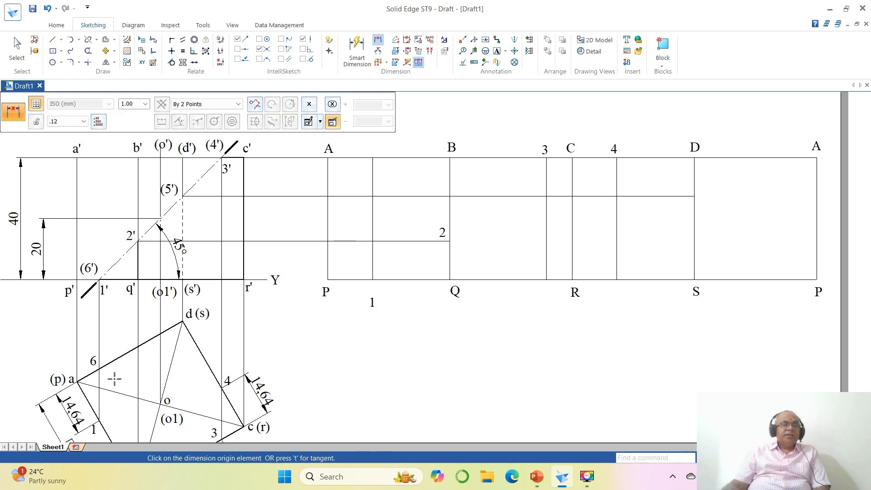
pyautogui.click(99, 373)
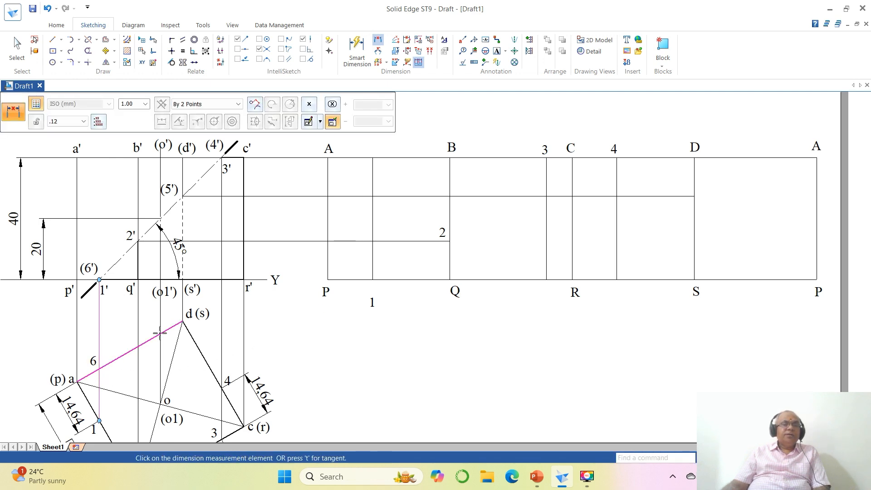
pyautogui.click(183, 321)
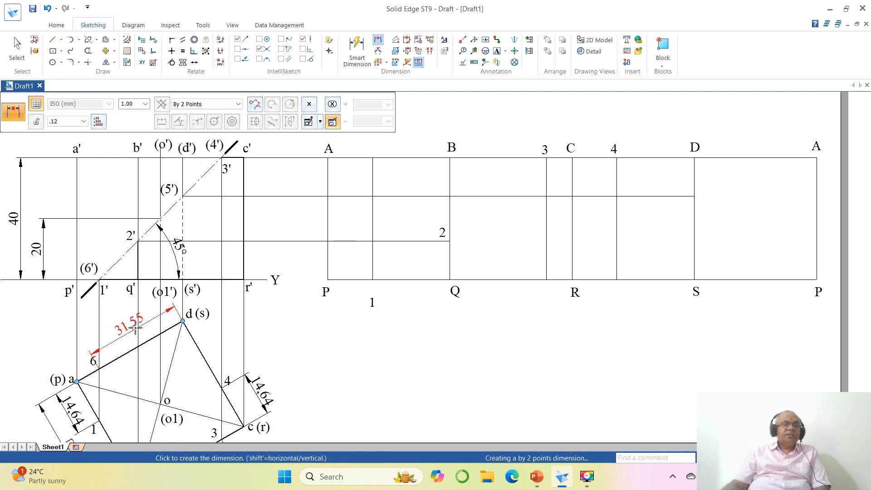
pyautogui.click(135, 328)
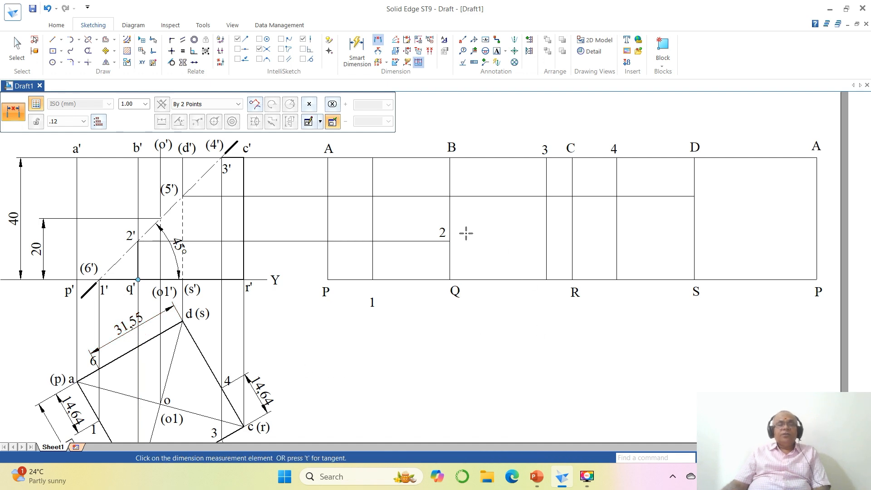
# Offset line DS of the development by 31.55 mm towards the last line AP
pyautogui.click(105, 40)
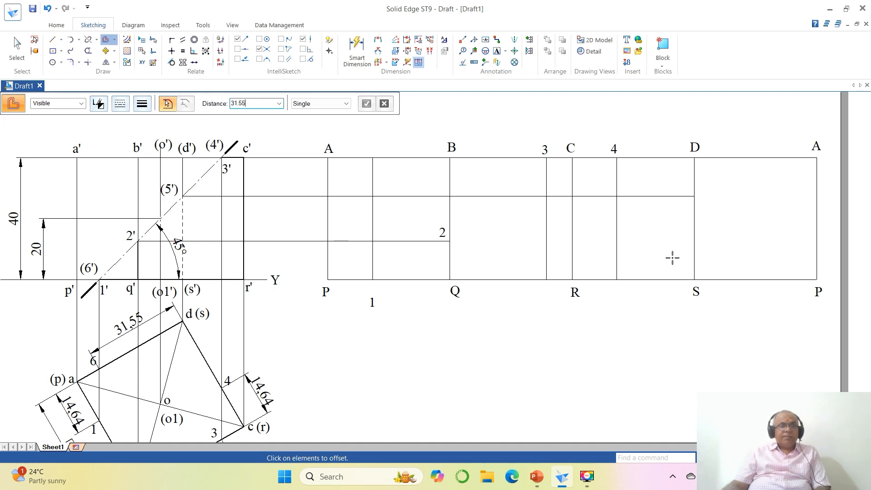
pyautogui.press('Return')
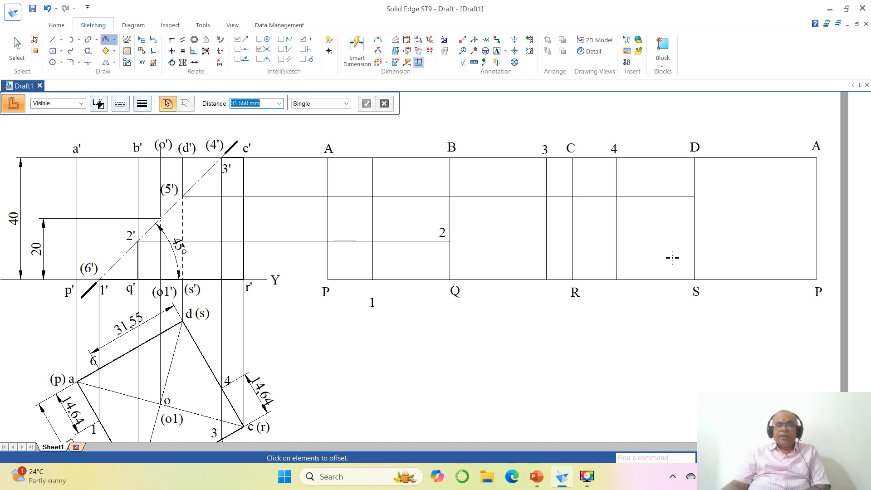
pyautogui.click(695, 236)
pyautogui.click(731, 230)
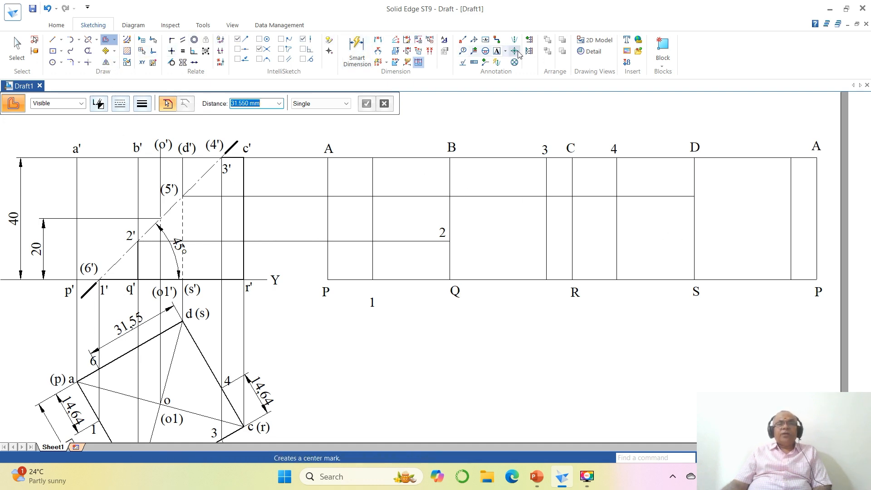
# Label cutting point 5 on line DS and point 6 below the development's base line, and move both labels into place
pyautogui.click(498, 52)
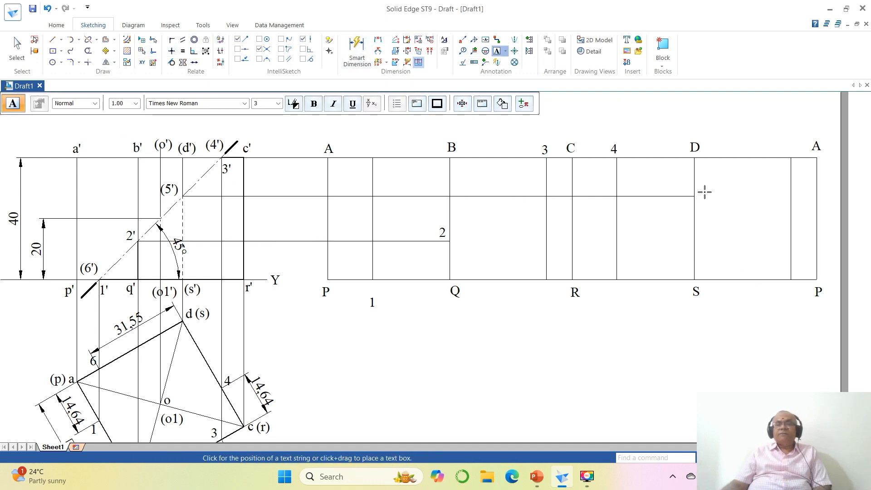
pyautogui.click(697, 181)
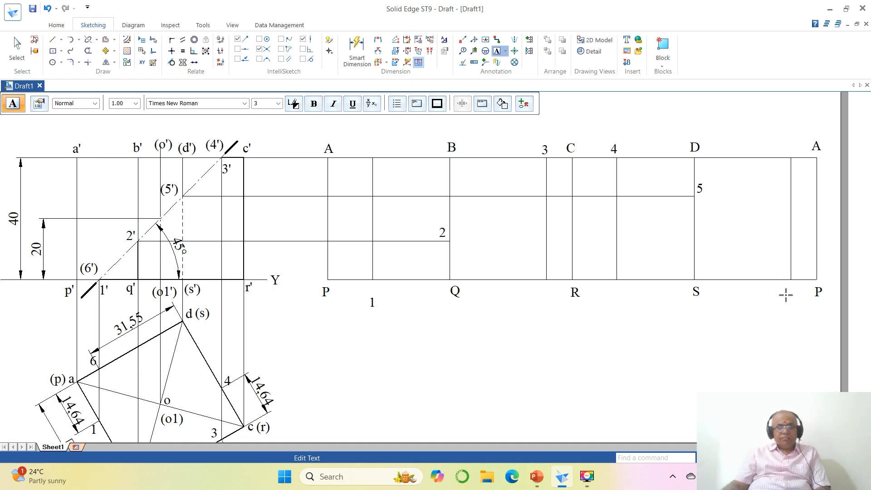
pyautogui.click(107, 52)
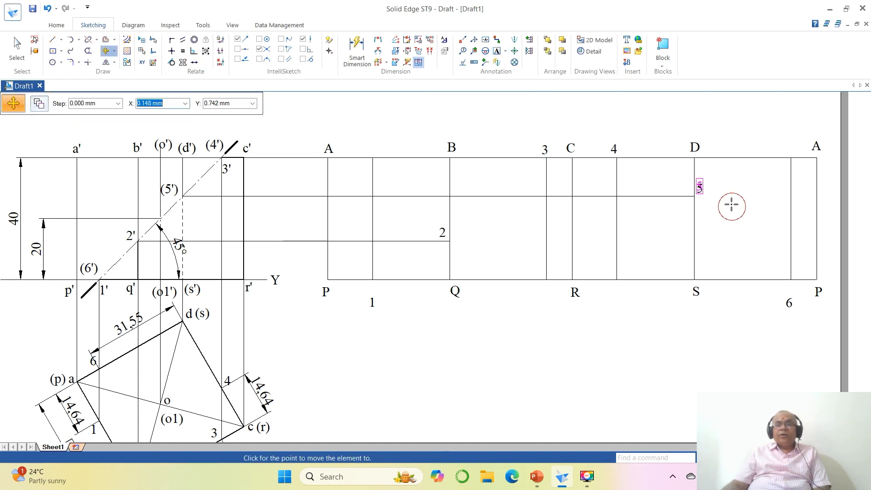
pyautogui.click(790, 304)
pyautogui.click(793, 318)
pyautogui.click(794, 307)
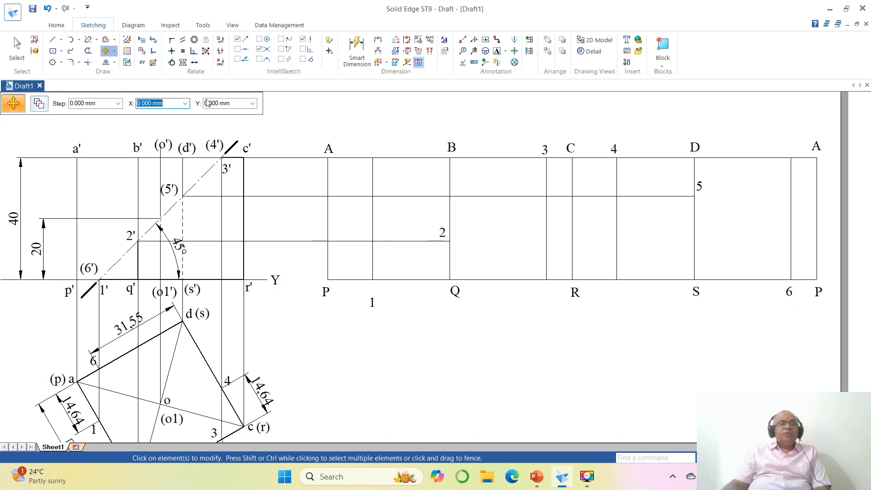
# Split the development's bottom line at points 1 and 6
pyautogui.click(89, 40)
pyautogui.click(402, 280)
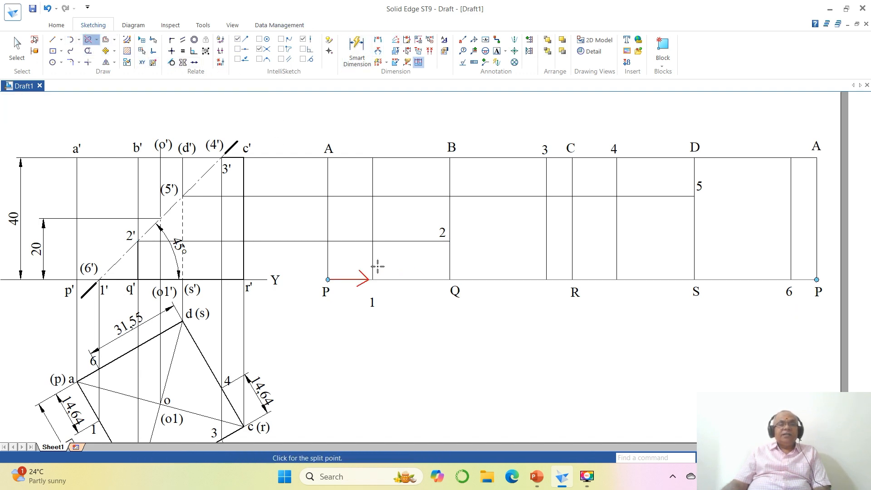
pyautogui.click(373, 280)
pyautogui.click(754, 280)
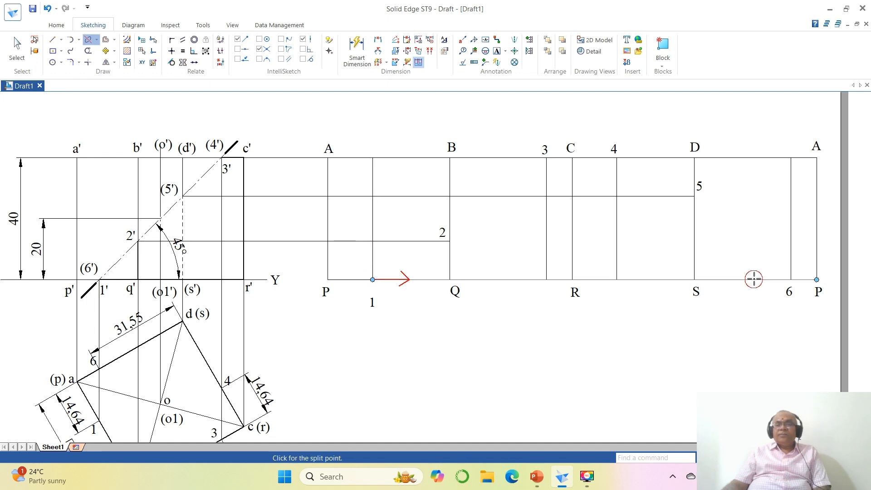
pyautogui.click(790, 279)
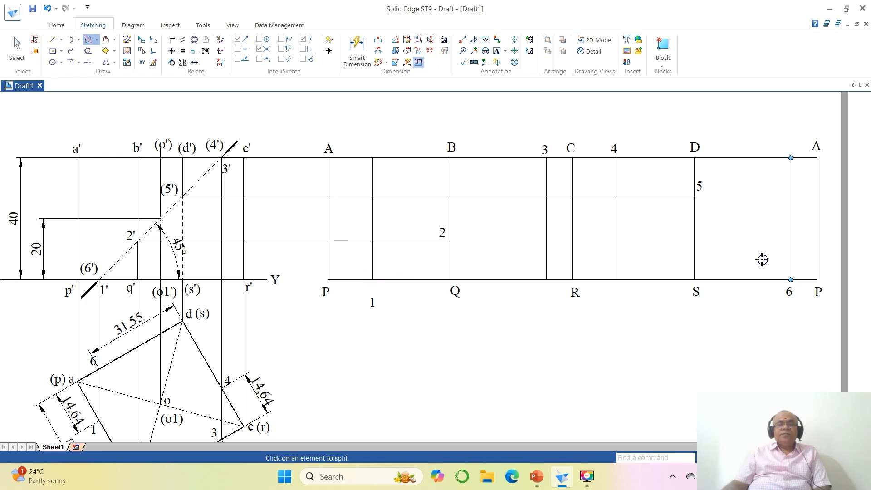
# Split the development's top line at points 3 and 4
pyautogui.click(494, 159)
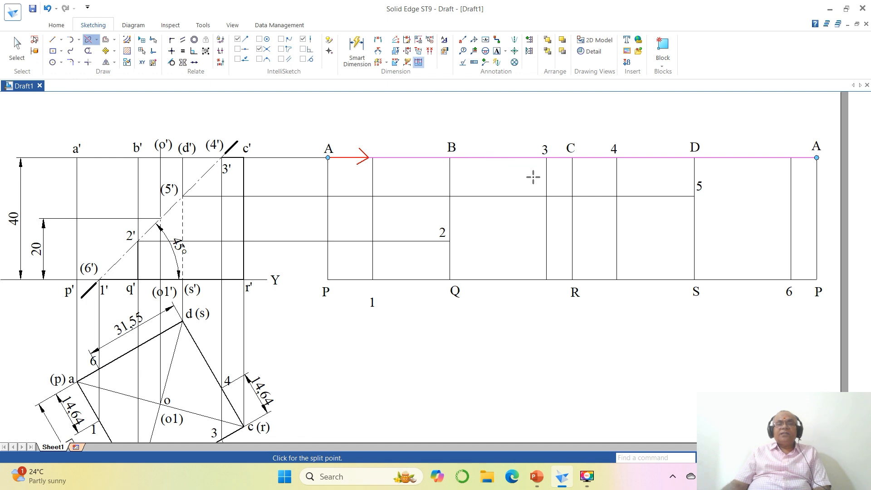
pyautogui.click(546, 159)
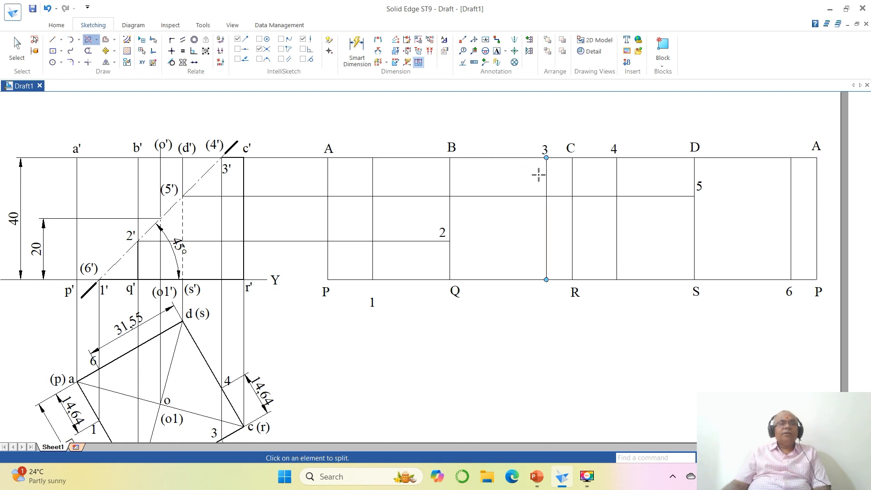
pyautogui.click(644, 157)
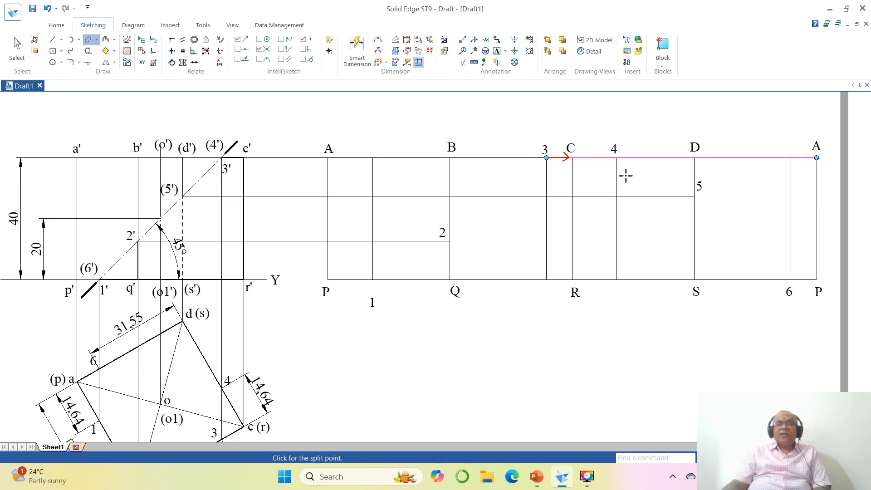
pyautogui.click(618, 158)
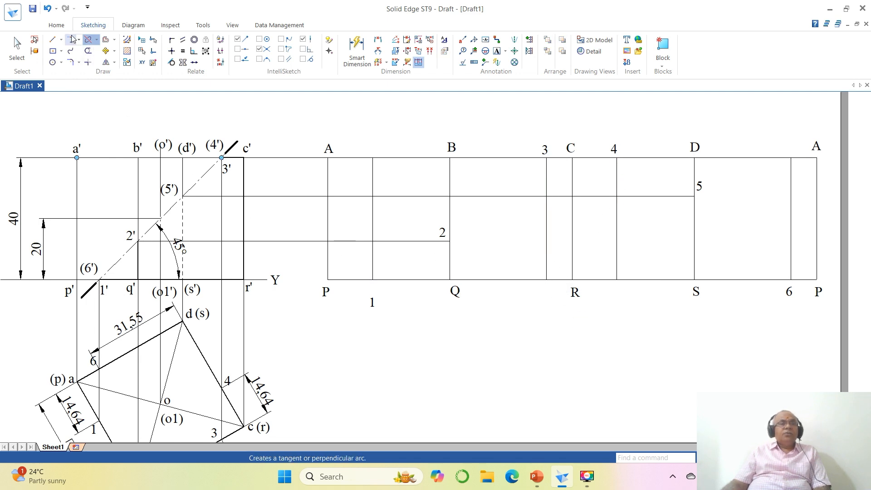
# Draw lines joining cutting points 1, 2 and 3, and another chain joining points 4, 5 and 6, on the development
pyautogui.click(52, 39)
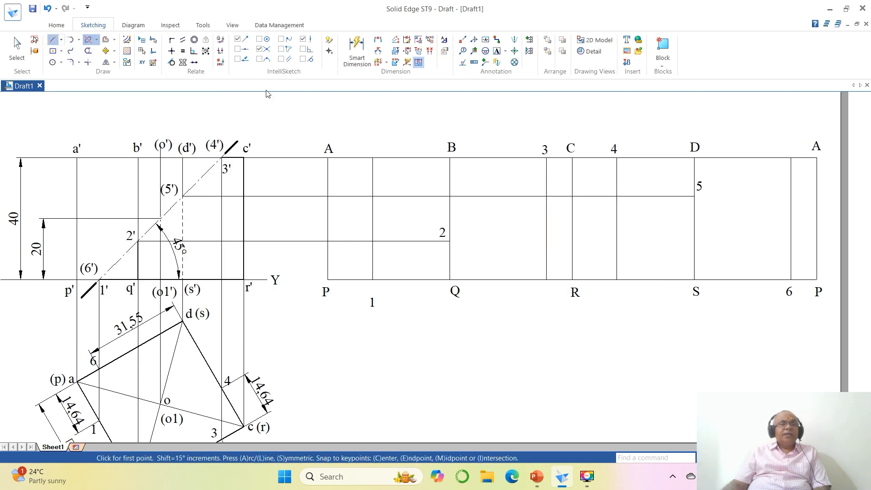
pyautogui.click(372, 280)
pyautogui.click(450, 241)
pyautogui.click(545, 158)
pyautogui.rightClick(604, 252)
pyautogui.click(617, 158)
pyautogui.click(695, 196)
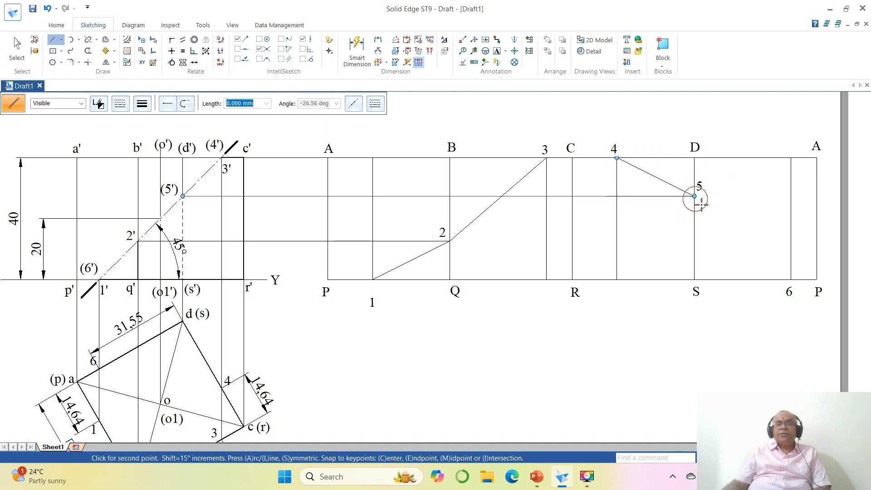
pyautogui.click(789, 278)
pyautogui.rightClick(749, 324)
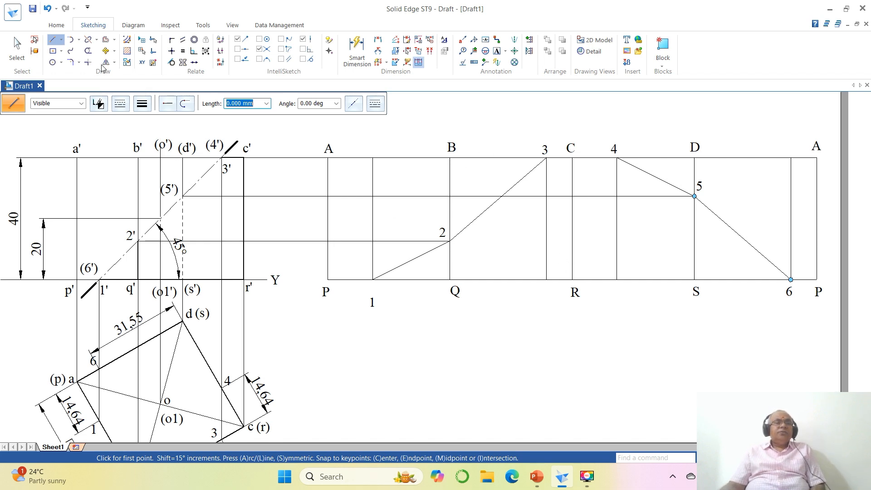
# Split vertical line BQ at point 2 and vertical line DS at point 5
pyautogui.click(88, 39)
pyautogui.click(449, 267)
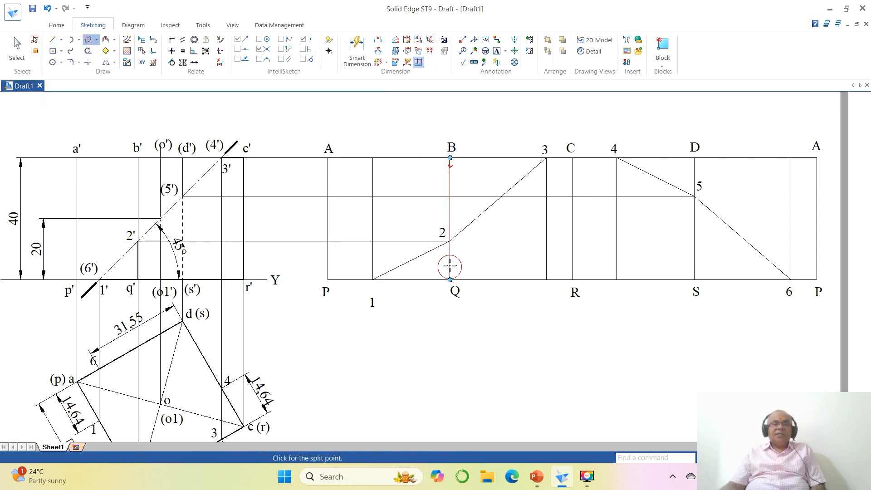
pyautogui.click(450, 241)
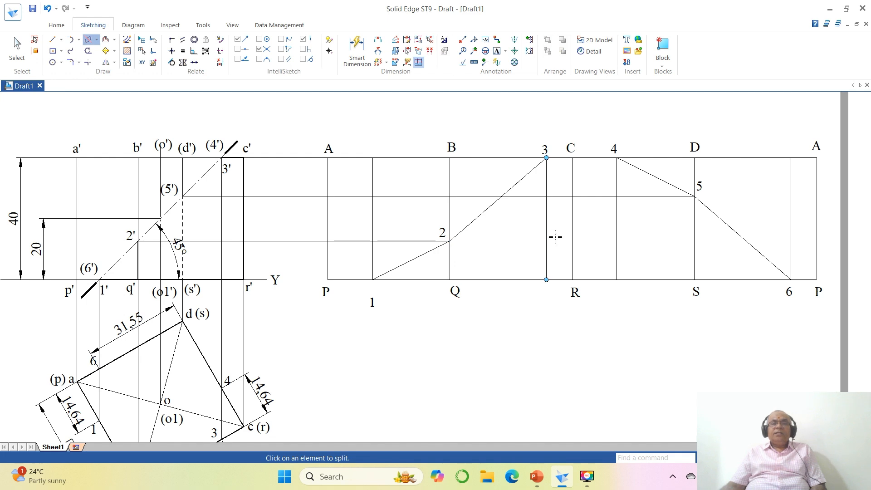
pyautogui.click(695, 249)
pyautogui.click(695, 197)
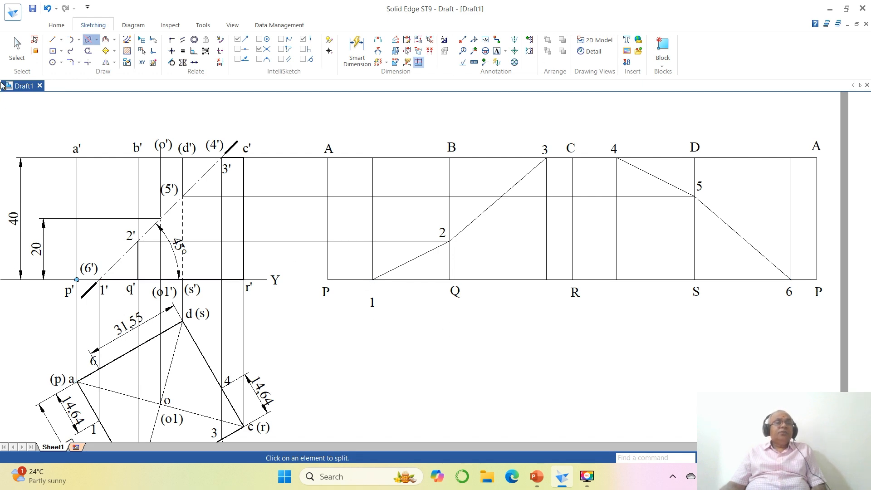
# Set the line width of the cutting outline through points 1, 2, 3, 4, 5 and 6 to 0.50 mm
pyautogui.click(20, 51)
pyautogui.click(414, 262)
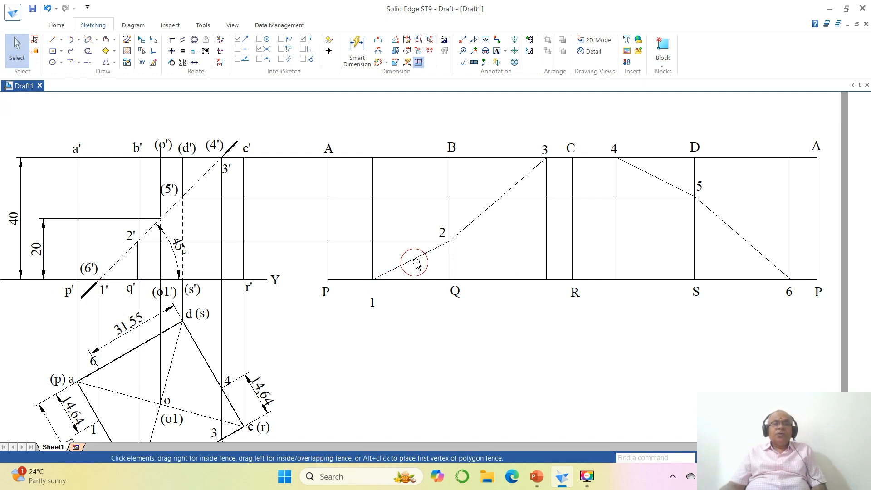
pyautogui.keyDown('ctrl'); pyautogui.click(476, 219); pyautogui.keyUp('ctrl')
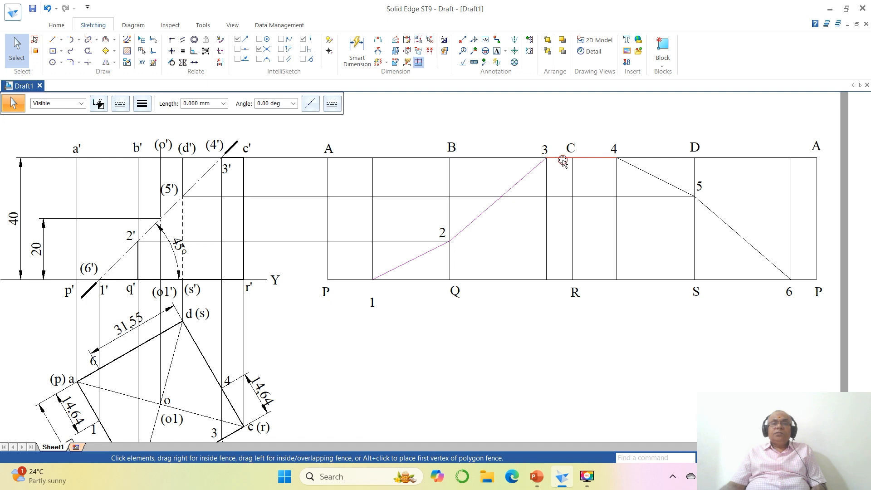
pyautogui.keyDown('ctrl'); pyautogui.click(730, 232); pyautogui.keyUp('ctrl')
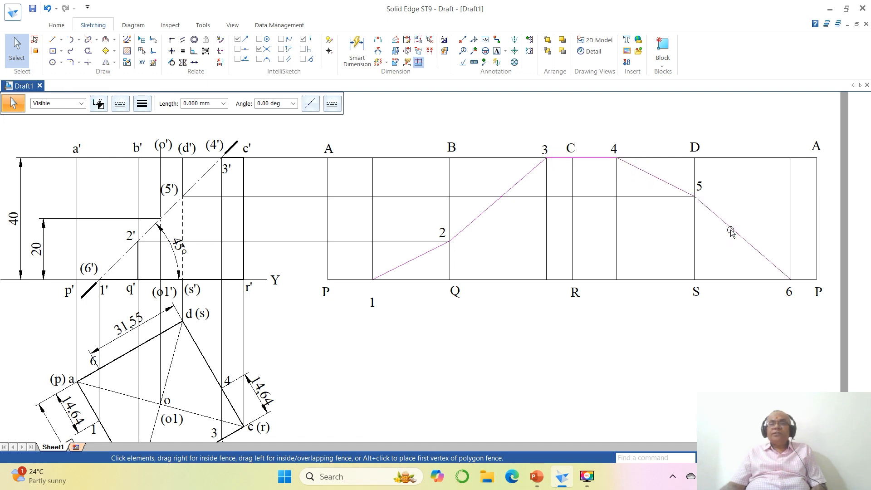
pyautogui.click(143, 104)
pyautogui.click(151, 149)
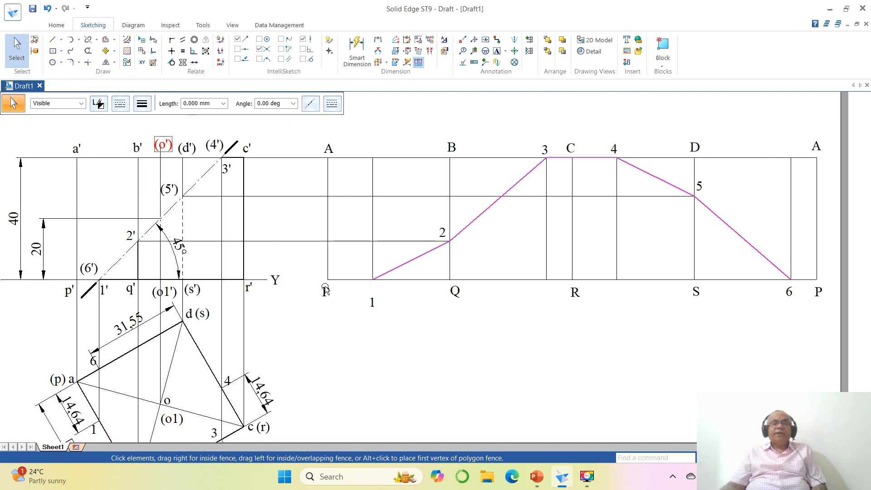
pyautogui.click(476, 370)
# Set the line width of the base segment between 1 and 6 and of edges 2Q, CR and 5S to 0.50 mm
pyautogui.click(518, 280)
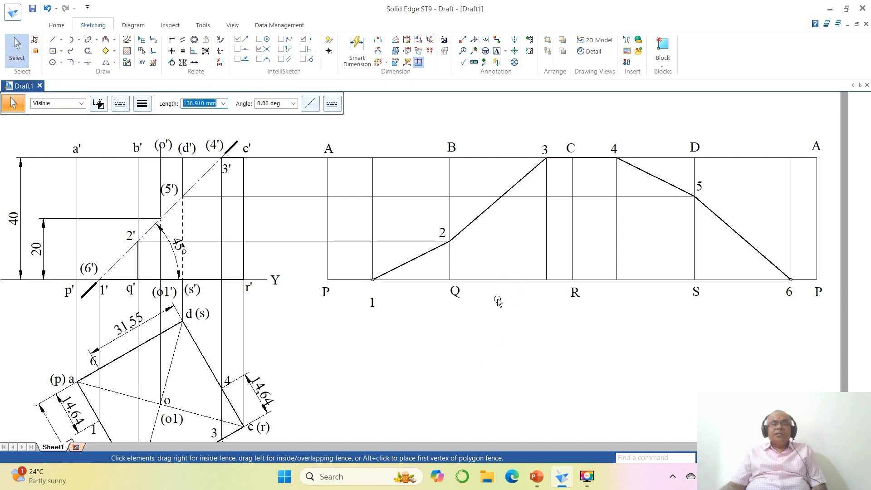
pyautogui.click(139, 109)
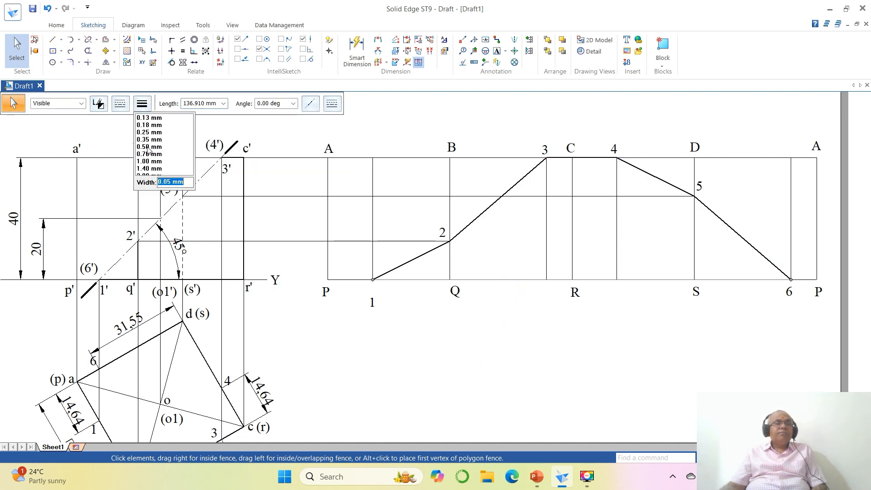
pyautogui.click(154, 178)
pyautogui.click(449, 259)
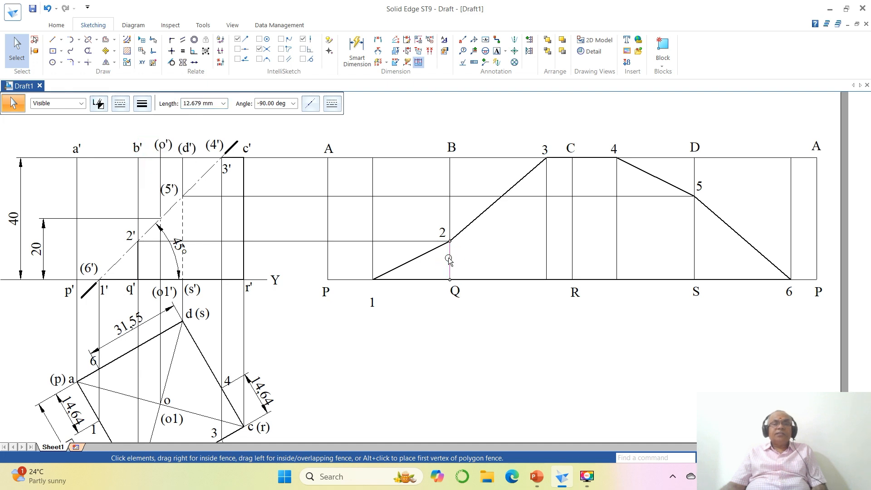
pyautogui.keyDown('ctrl'); pyautogui.click(573, 224); pyautogui.keyUp('ctrl')
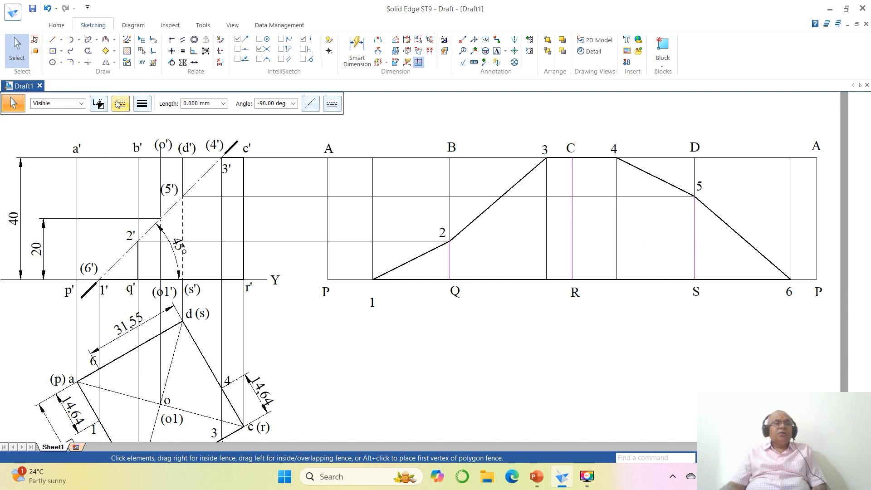
pyautogui.click(142, 103)
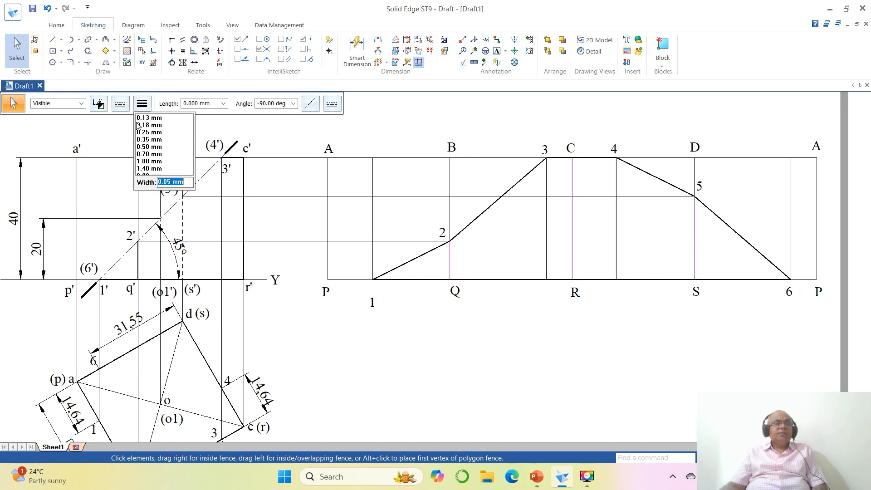
pyautogui.click(144, 149)
pyautogui.click(468, 367)
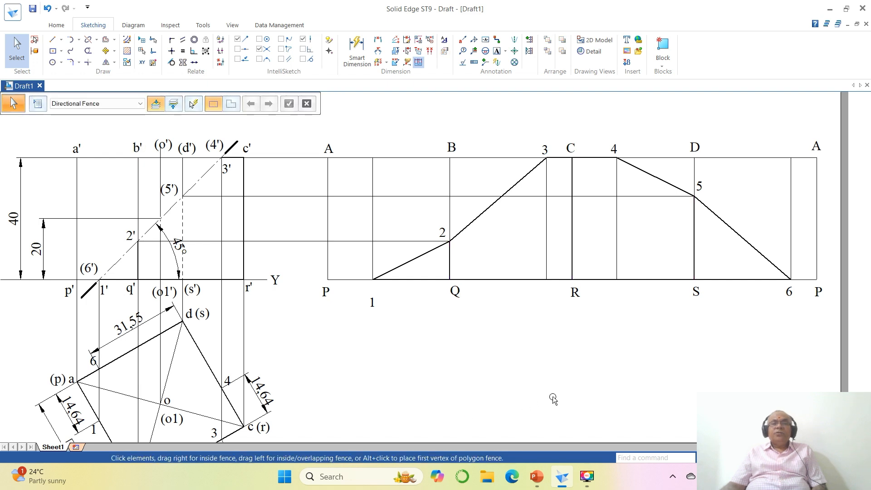
# Dimension the distance between lines AP and BQ and the development's overall length below the base line, using By 2 Points orientation
pyautogui.click(378, 40)
pyautogui.click(328, 259)
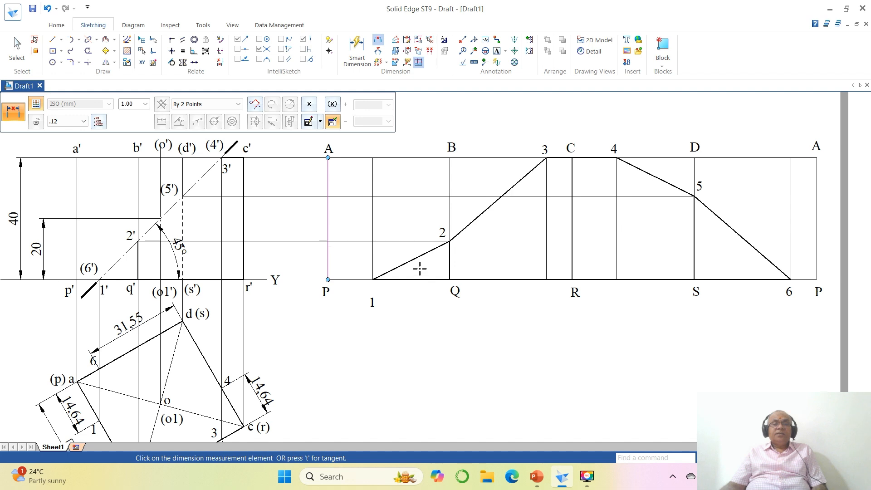
pyautogui.click(447, 264)
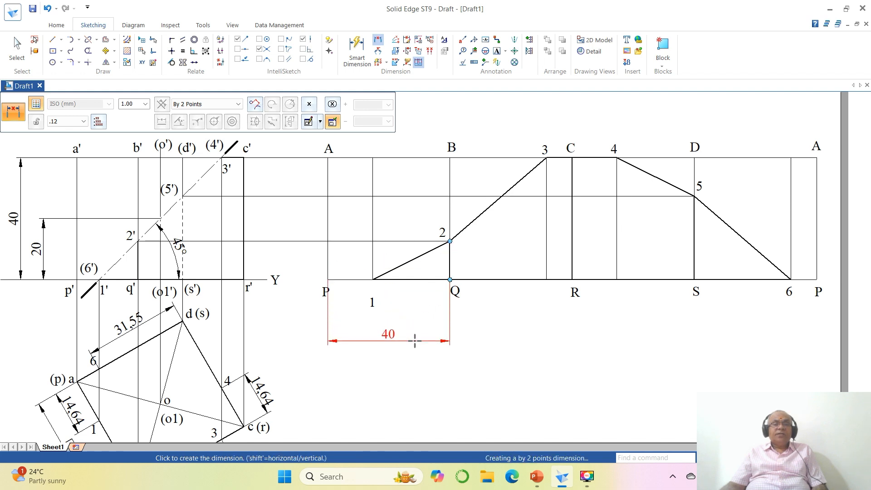
pyautogui.click(415, 343)
pyautogui.click(328, 219)
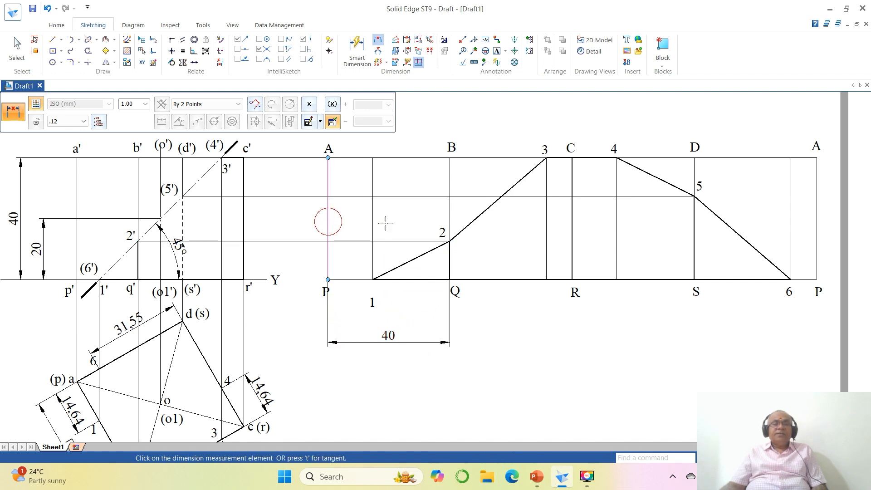
pyautogui.click(817, 254)
pyautogui.click(637, 371)
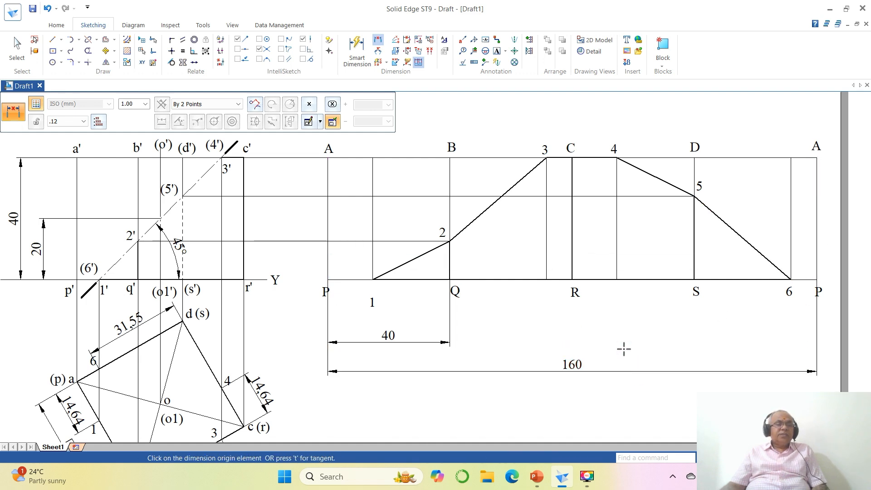
# Dimension the distance from line AP to point 1 just below the development's base line
pyautogui.click(326, 266)
pyautogui.click(372, 279)
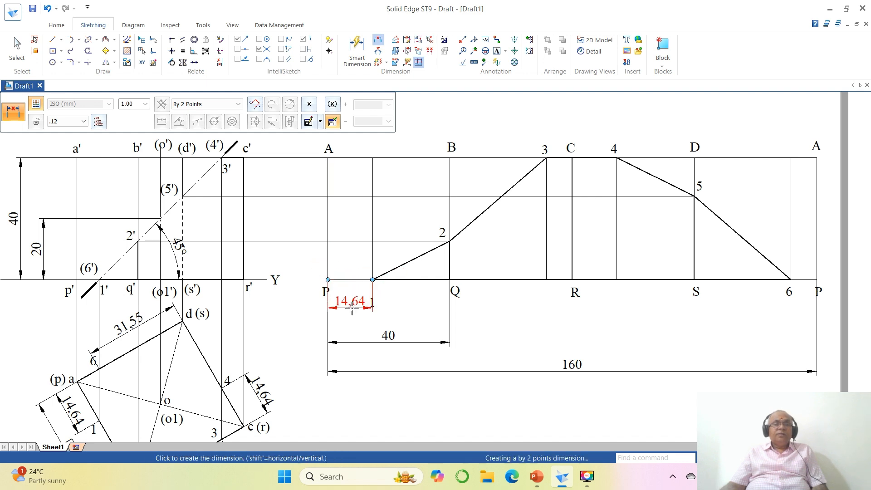
pyautogui.click(354, 317)
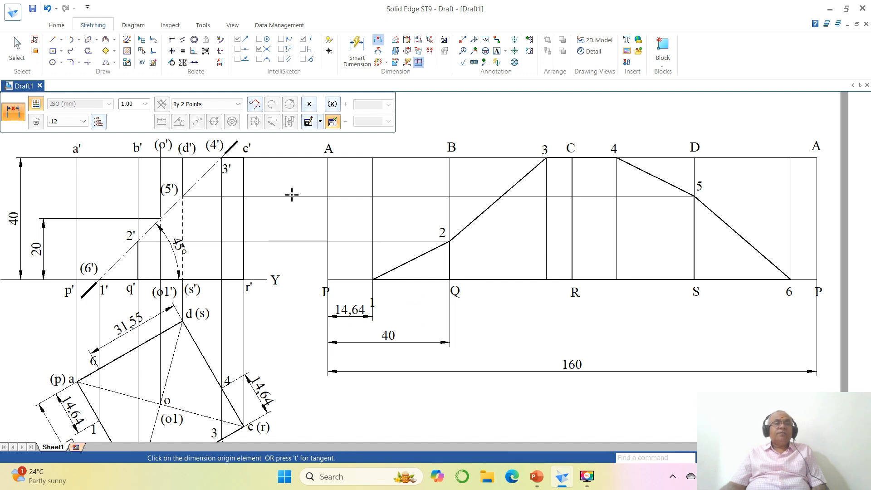
# Move label 1 of the development up and left, clear of the 14,64 dimension and just below the base line
pyautogui.click(105, 51)
pyautogui.click(372, 303)
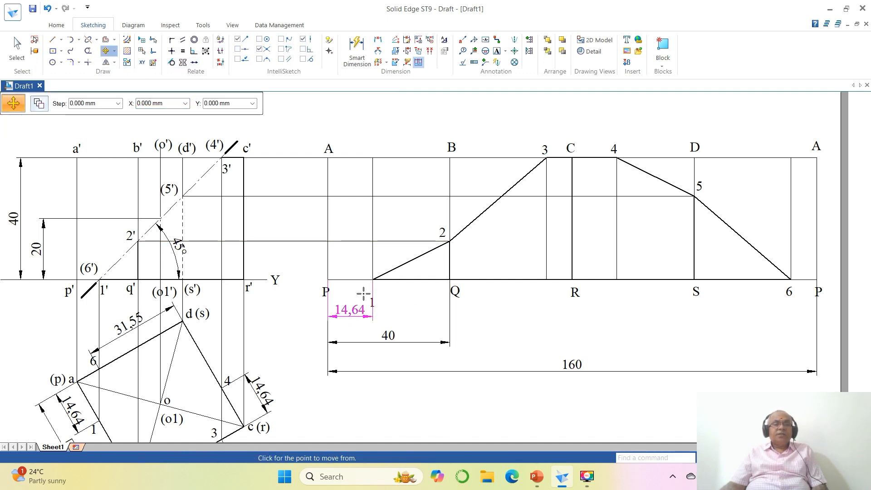
pyautogui.rightClick(406, 292)
pyautogui.moveTo(359, 287); pyautogui.dragTo(402, 322)
pyautogui.click(404, 318)
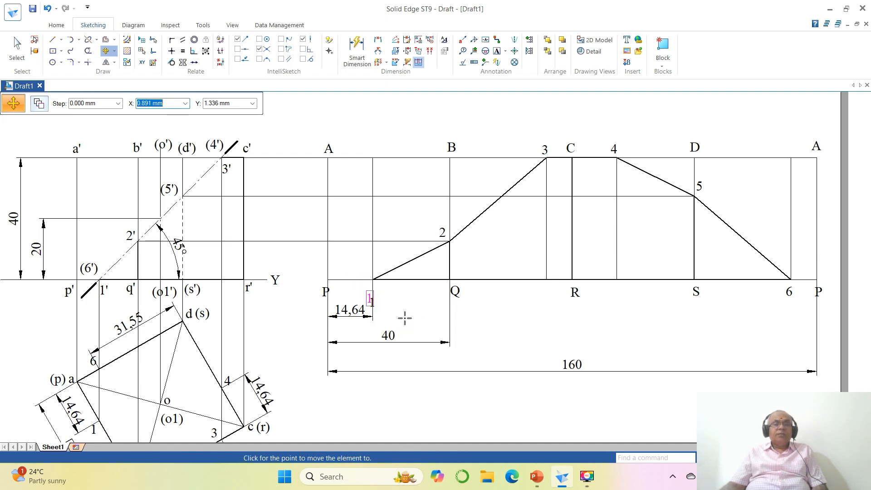
pyautogui.click(401, 311)
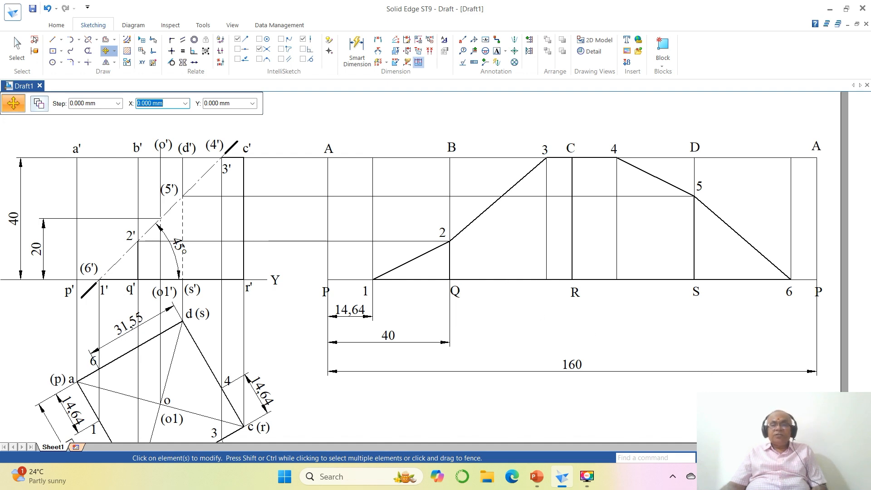
# Dimension the distance from line BQ to point 3 above the development's top line, using Horizontal/Vertical orientation
pyautogui.click(738, 458)
pyautogui.click(715, 458)
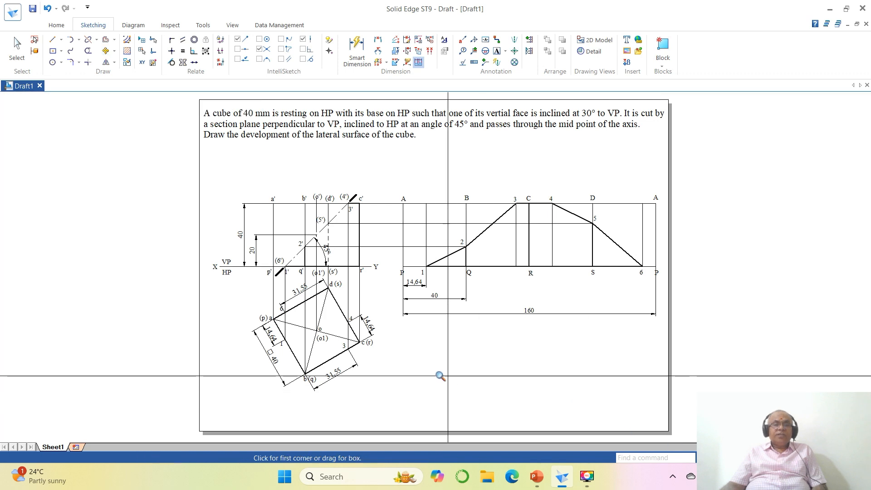
pyautogui.click(242, 159)
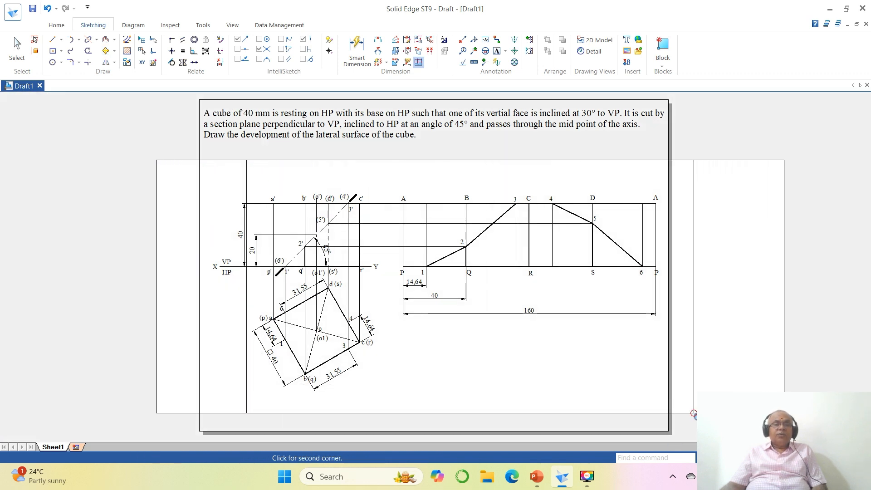
pyautogui.click(699, 413)
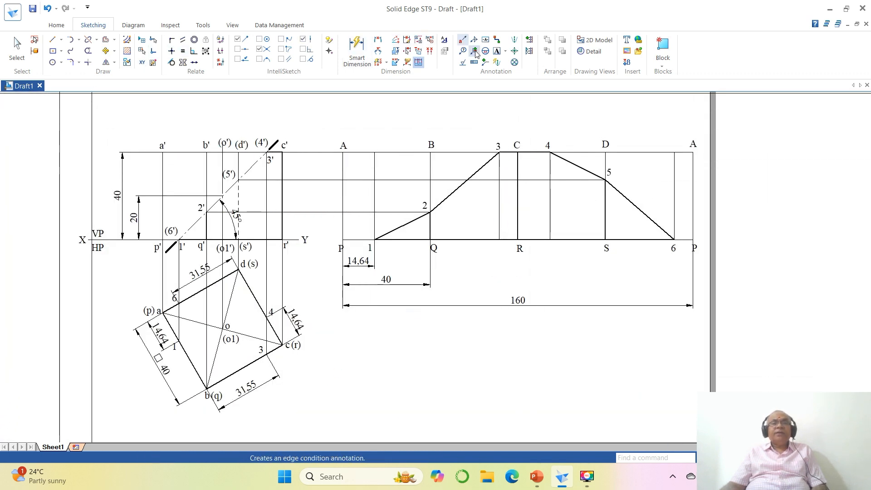
pyautogui.click(378, 40)
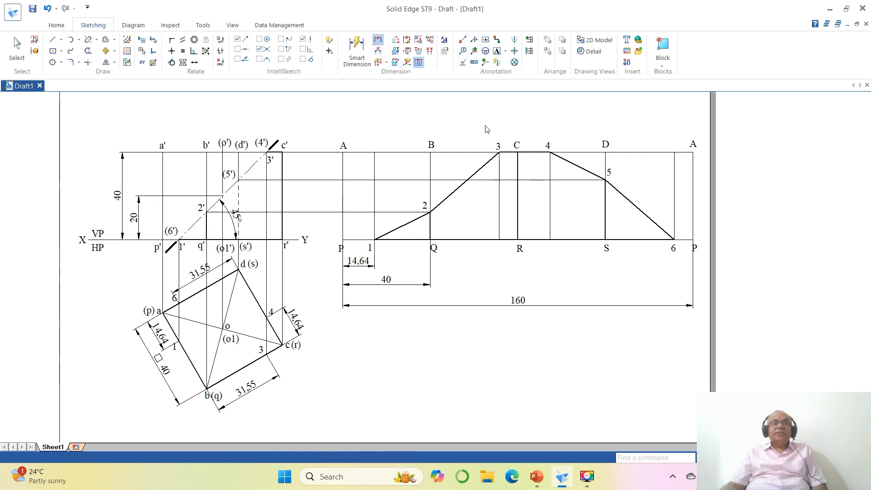
pyautogui.click(431, 153)
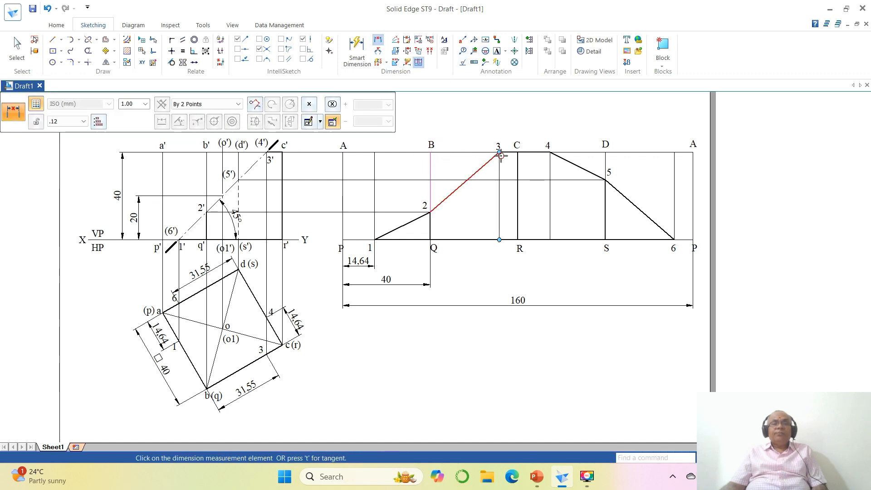
pyautogui.click(500, 155)
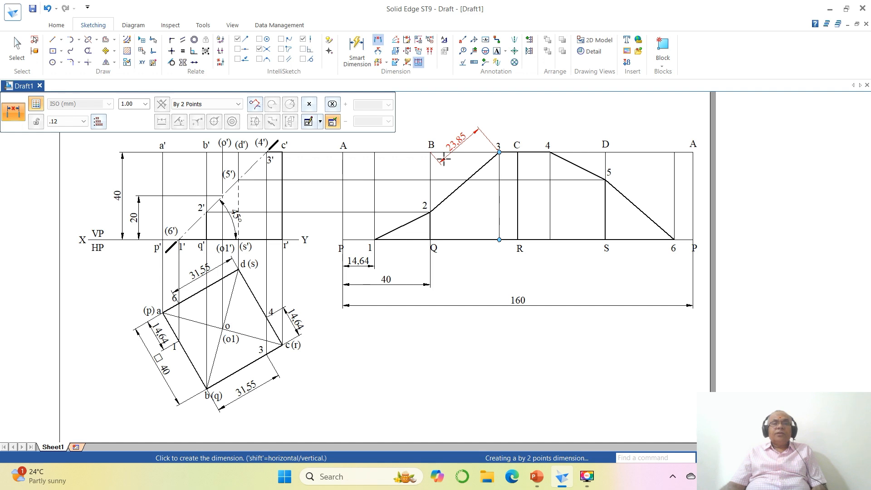
pyautogui.click(239, 104)
pyautogui.click(195, 111)
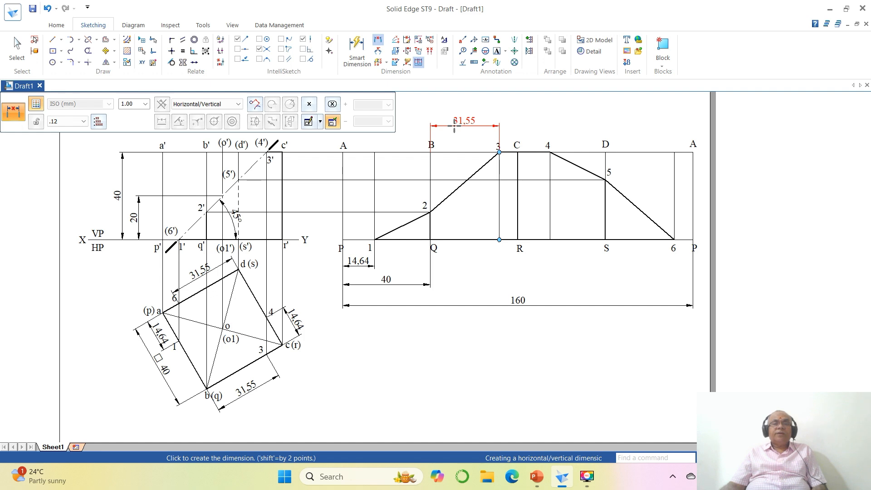
pyautogui.click(455, 128)
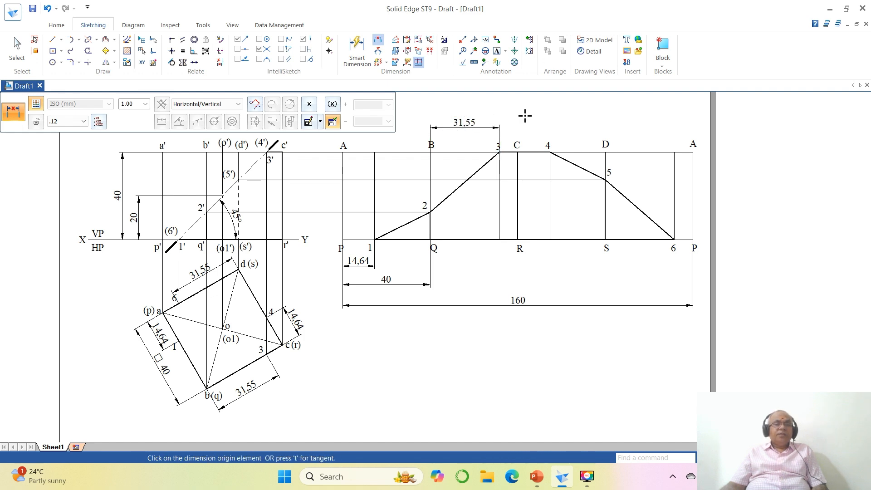
# Dimension the horizontal distances from line CR to point 4 and from line DS to point 6 above the development
pyautogui.click(518, 157)
pyautogui.click(550, 155)
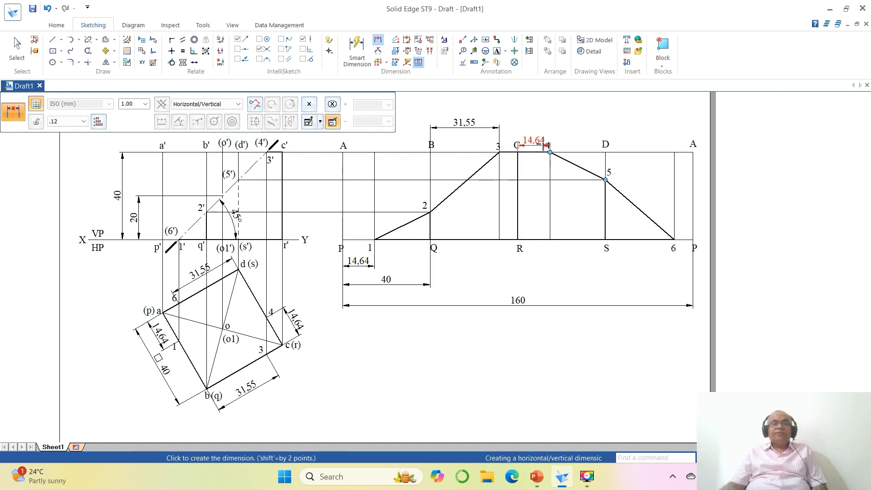
pyautogui.click(541, 132)
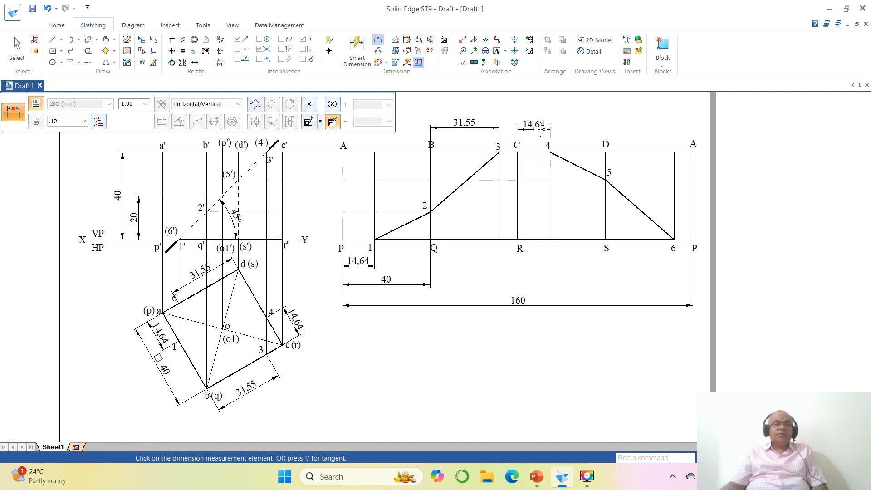
pyautogui.rightClick(618, 232)
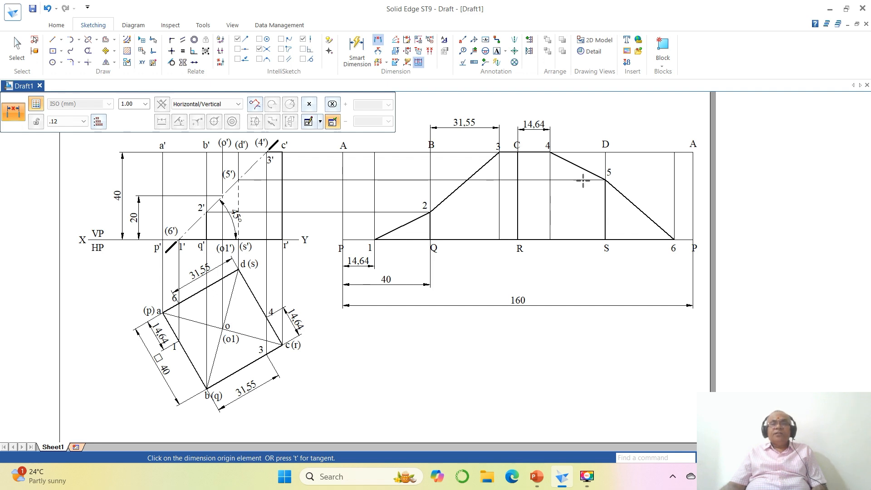
pyautogui.click(606, 152)
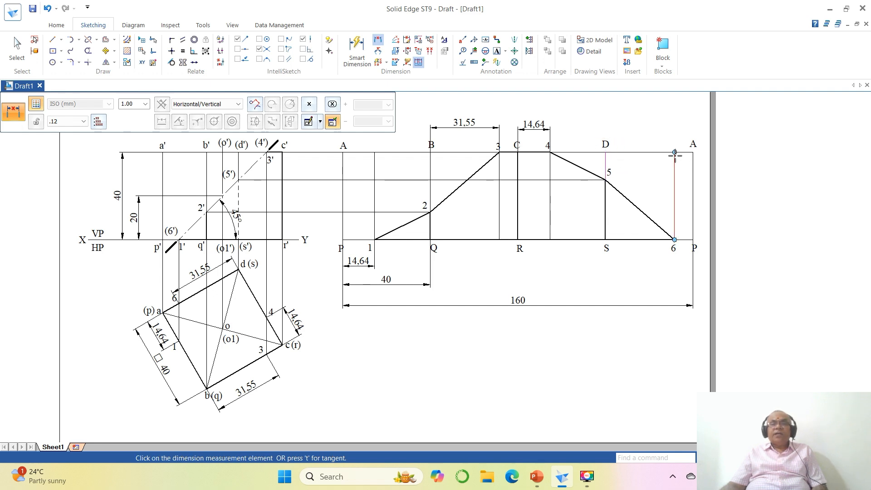
pyautogui.click(675, 156)
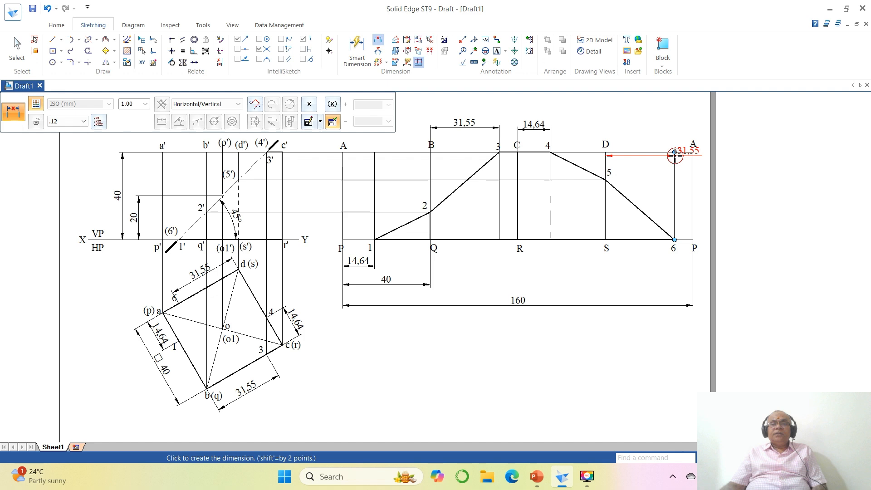
pyautogui.click(666, 129)
# Move labels B and 3 of the development slightly left, clear of the dimension extension lines
pyautogui.click(744, 458)
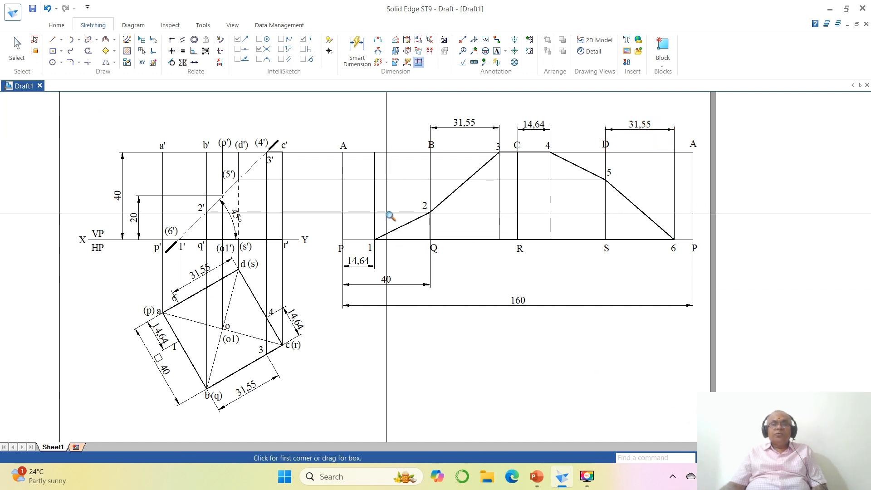
pyautogui.click(317, 110)
pyautogui.click(748, 324)
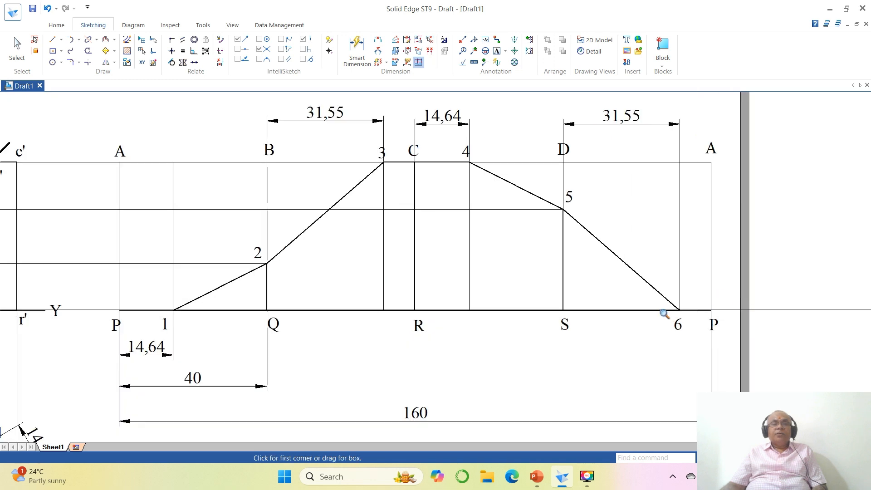
pyautogui.click(107, 51)
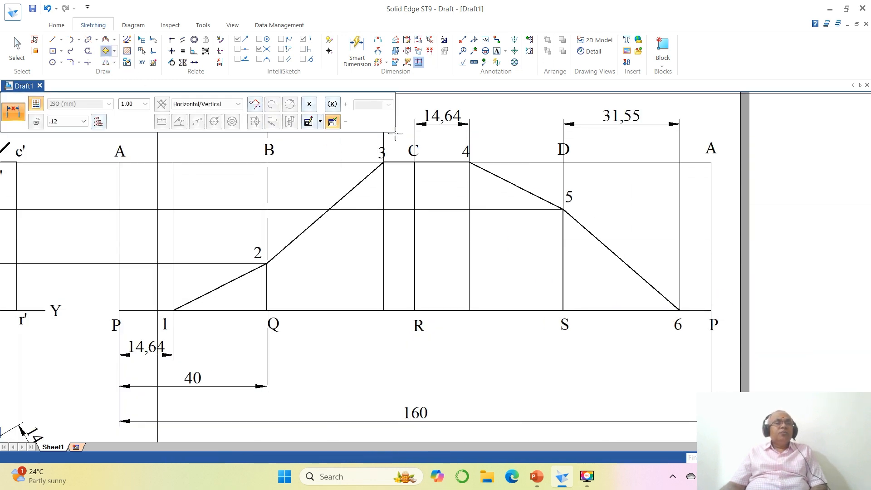
pyautogui.click(269, 150)
pyautogui.click(307, 169)
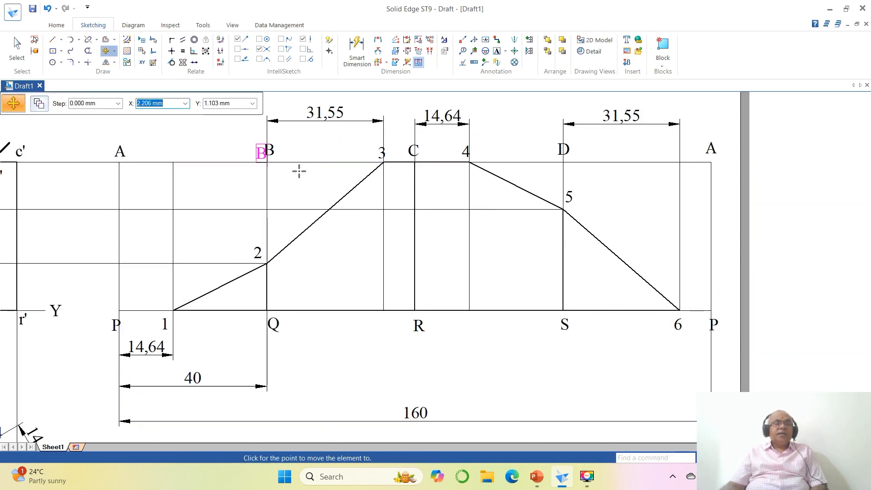
pyautogui.click(296, 169)
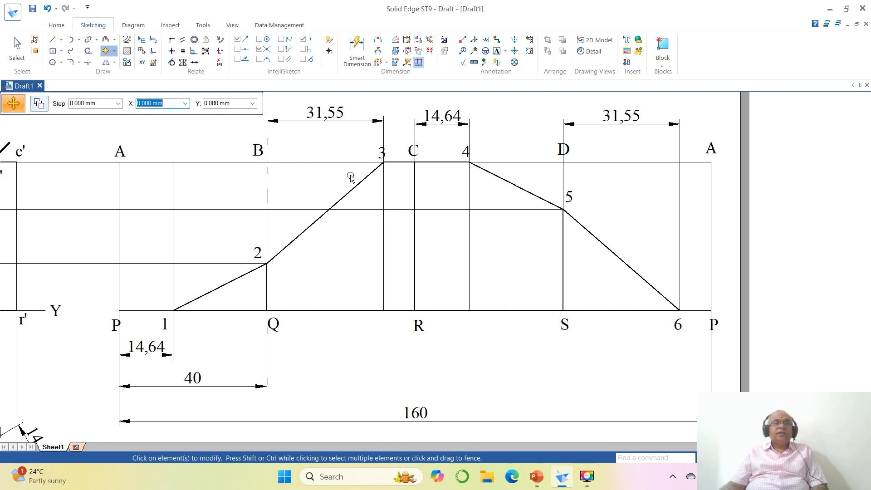
pyautogui.click(373, 145)
pyautogui.click(405, 182)
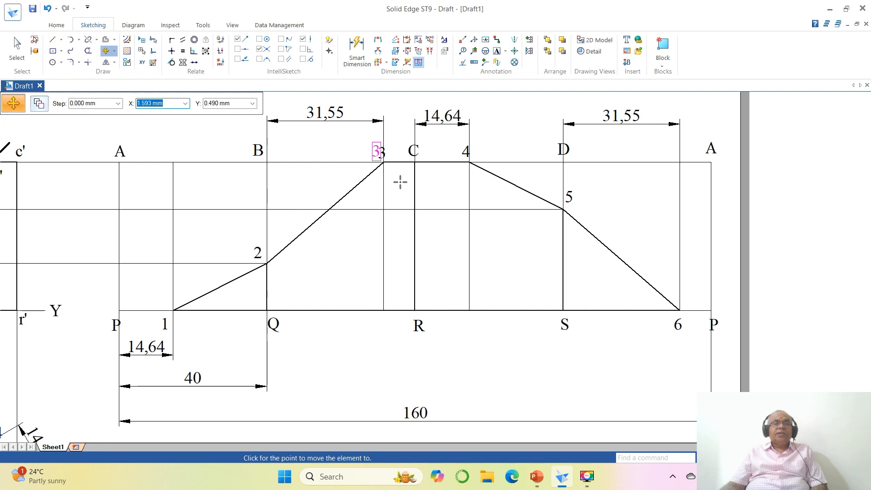
pyautogui.click(400, 182)
# Move label C to the right of line CR and label 4 slightly left of its vertical line
pyautogui.click(412, 151)
pyautogui.click(433, 178)
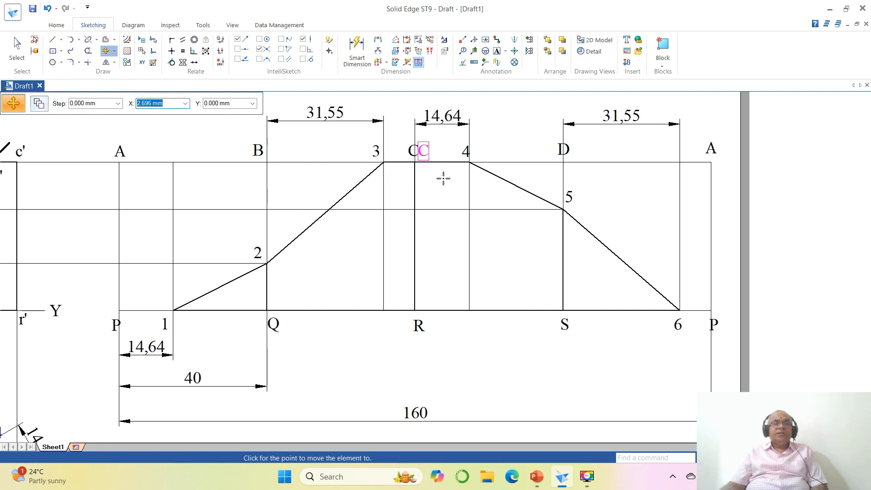
pyautogui.click(443, 178)
pyautogui.click(464, 151)
pyautogui.click(481, 182)
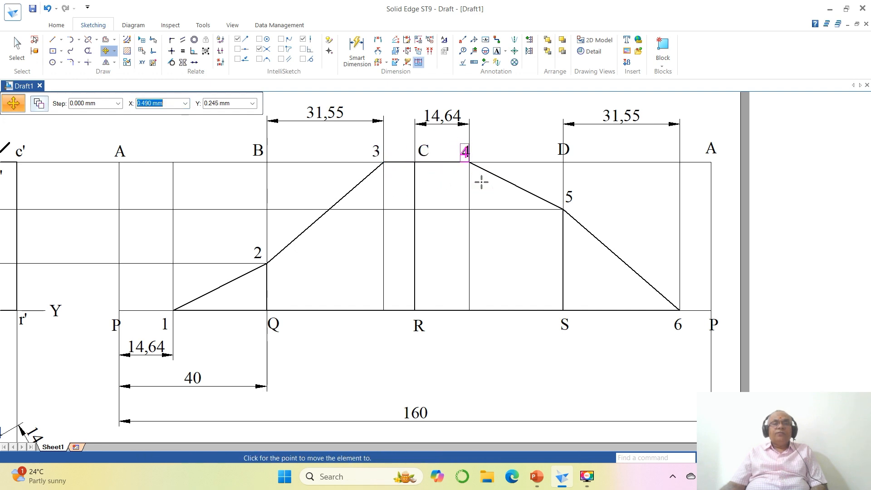
pyautogui.click(478, 182)
# Move label D to the left of line DS and the end label P to the right of the development's end line
pyautogui.click(564, 149)
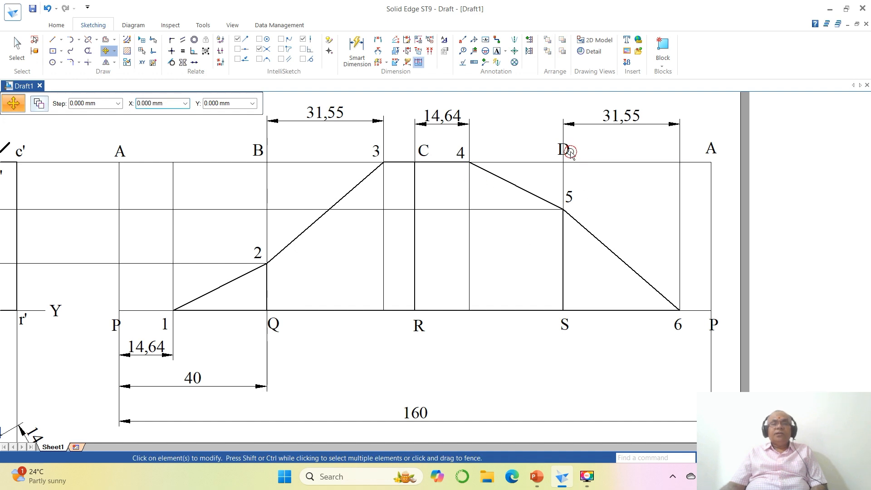
pyautogui.click(585, 171)
pyautogui.click(580, 171)
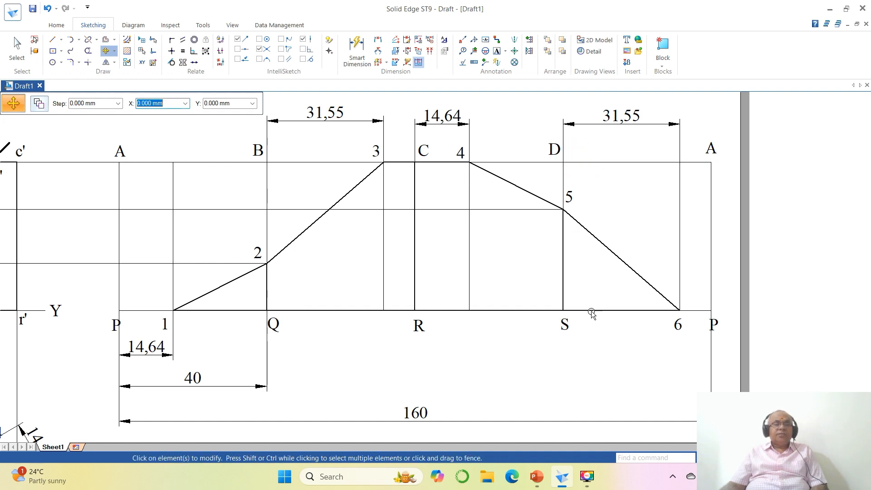
pyautogui.click(714, 327)
pyautogui.click(745, 354)
pyautogui.click(749, 351)
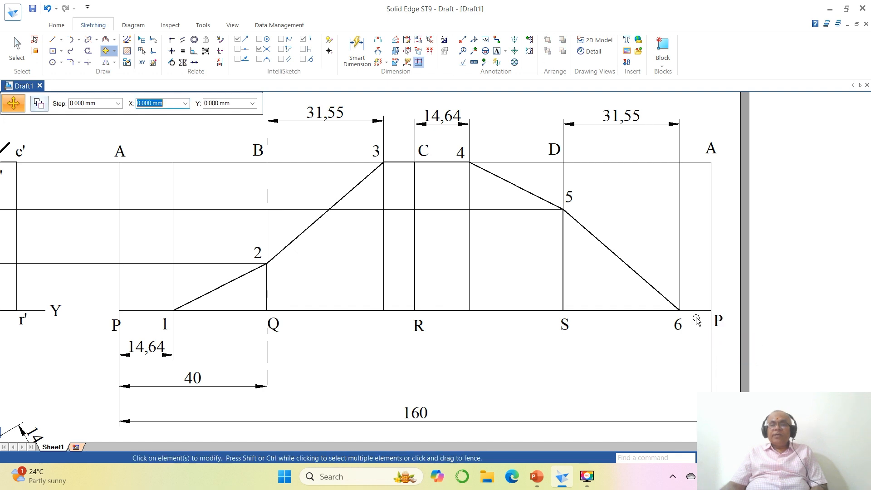
# Start a Times New Roman text annotation of size 3 inside the development, below the cutting line between points 2 and 3
pyautogui.click(497, 51)
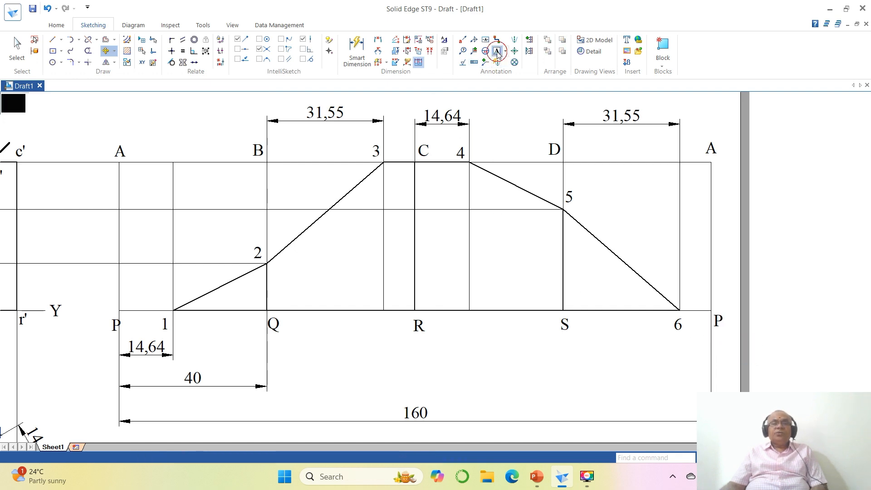
pyautogui.click(328, 263)
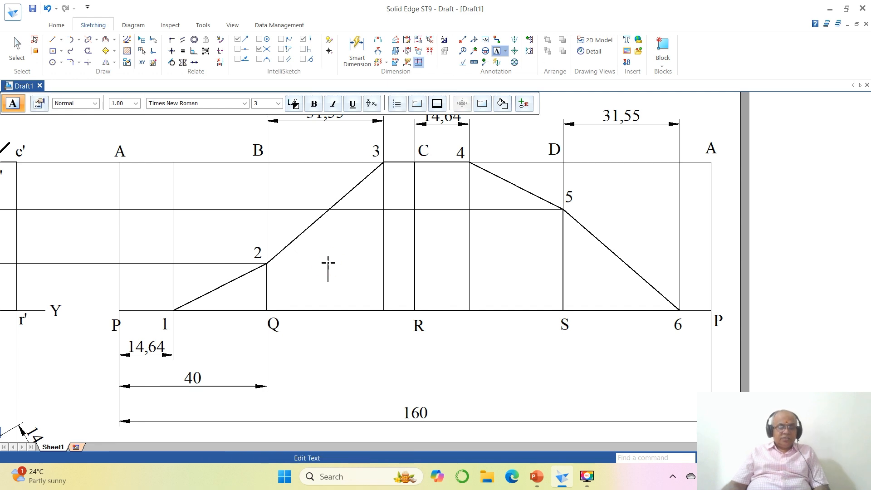